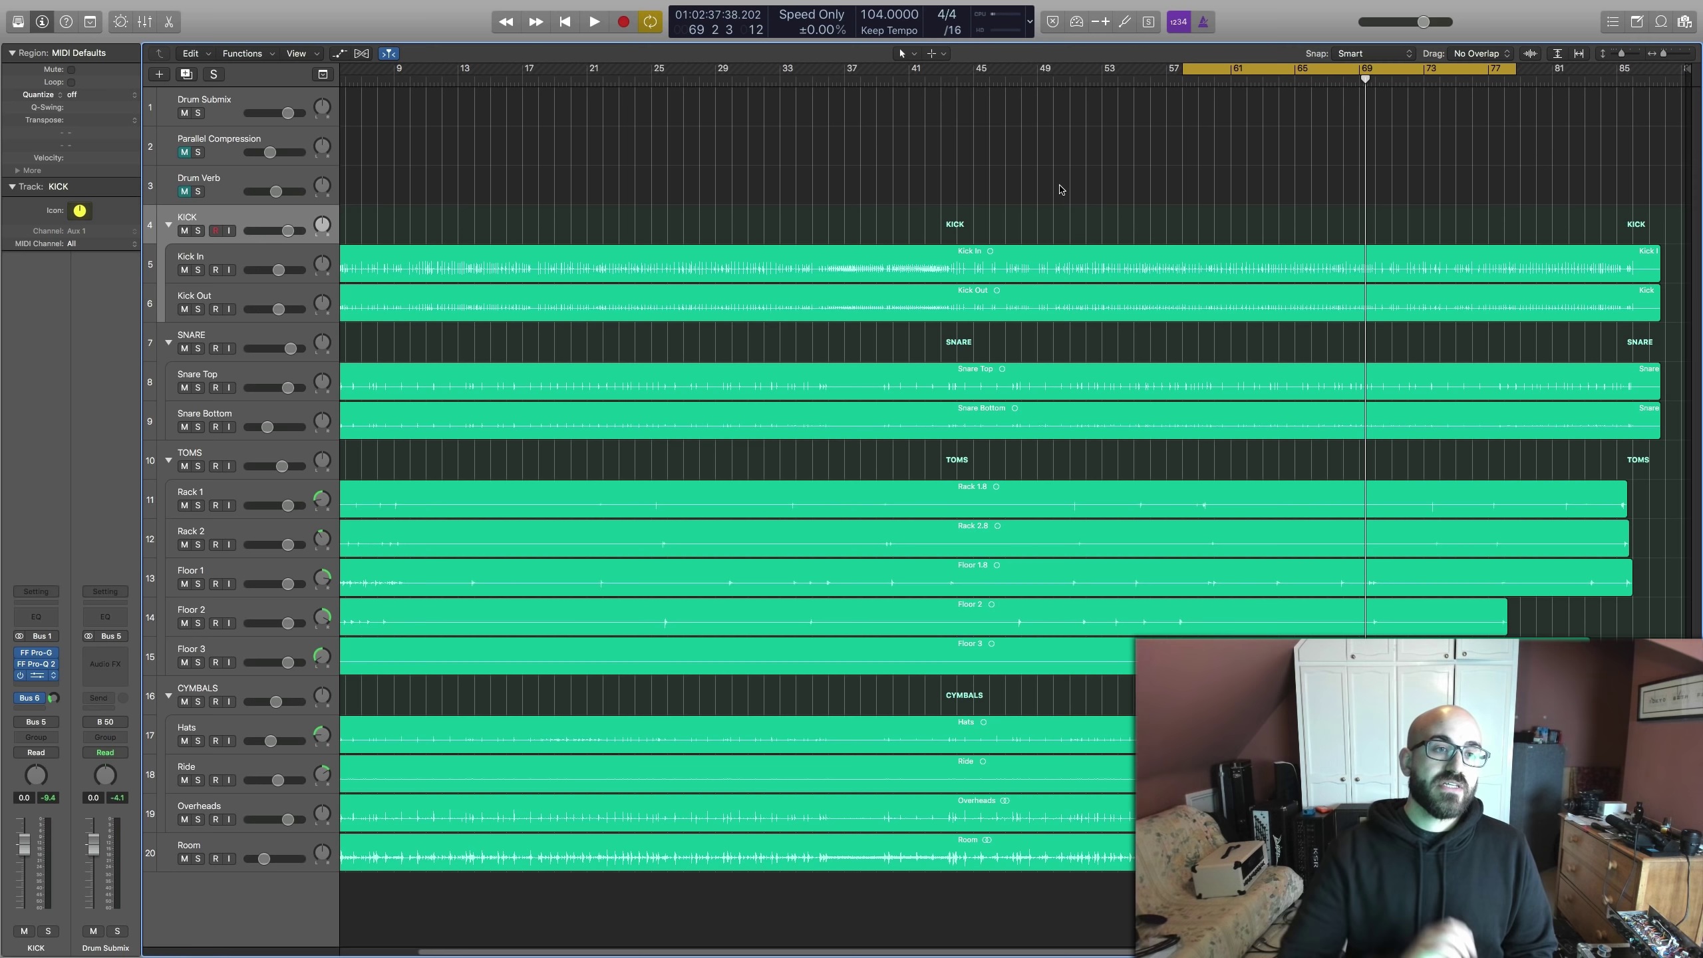
# Select the KICK folder track and audition the looped section once.
pyautogui.click(298, 267)
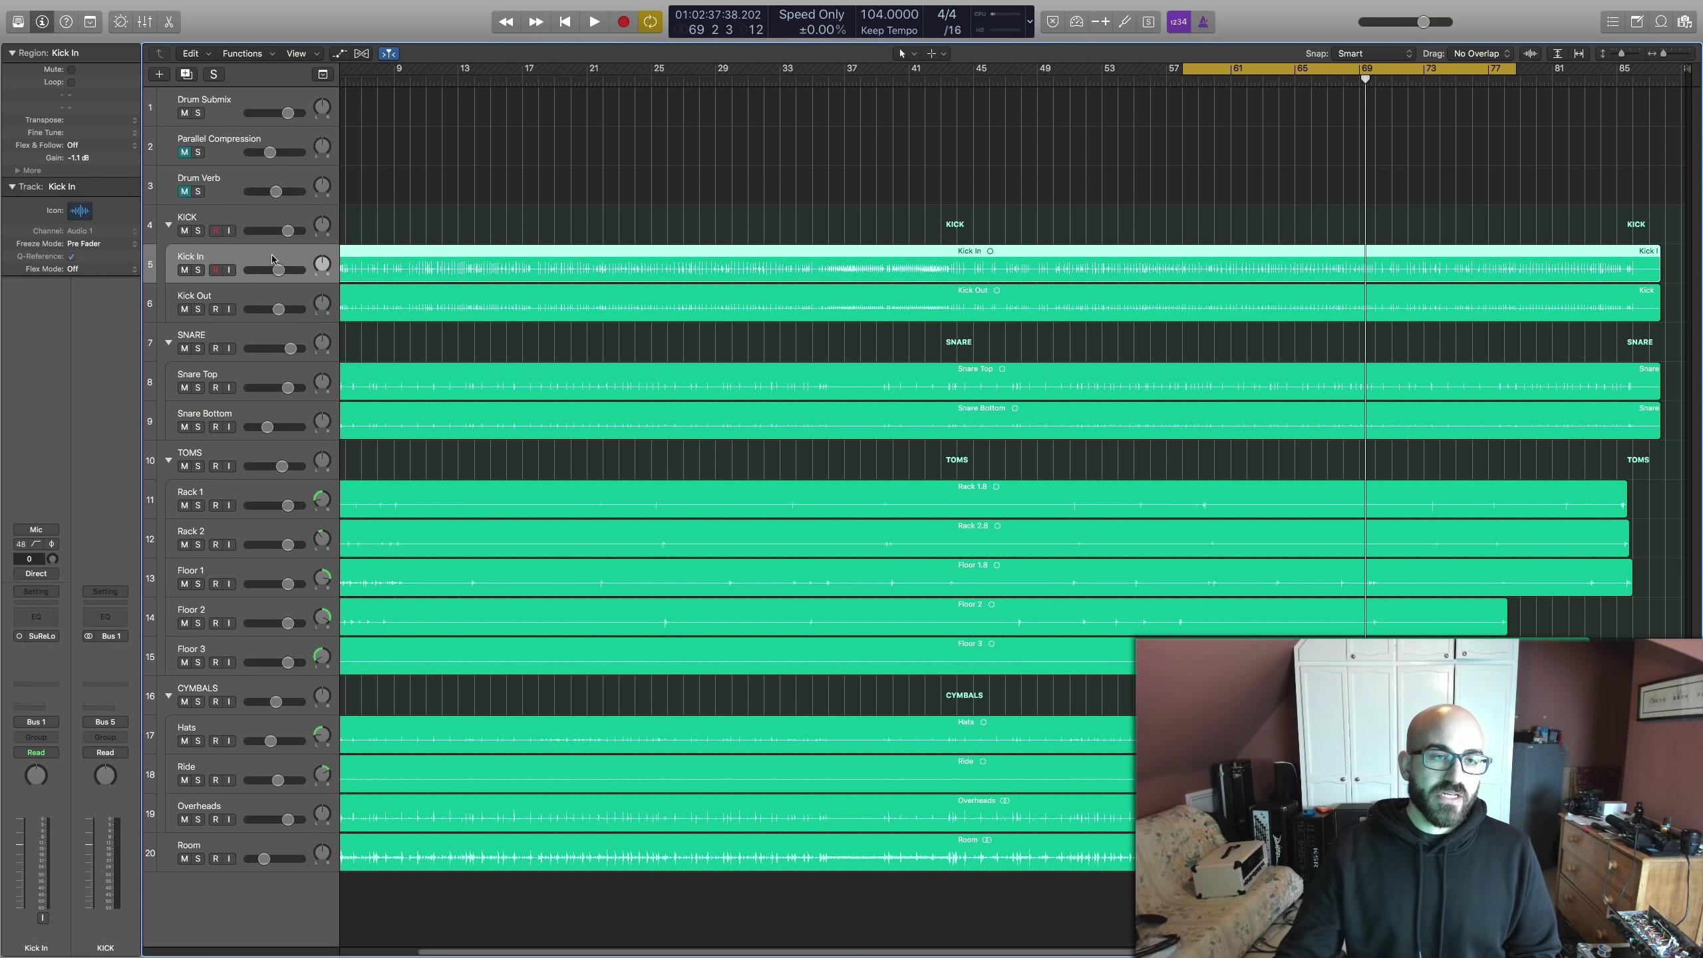
pyautogui.click(241, 217)
pyautogui.press('Down')
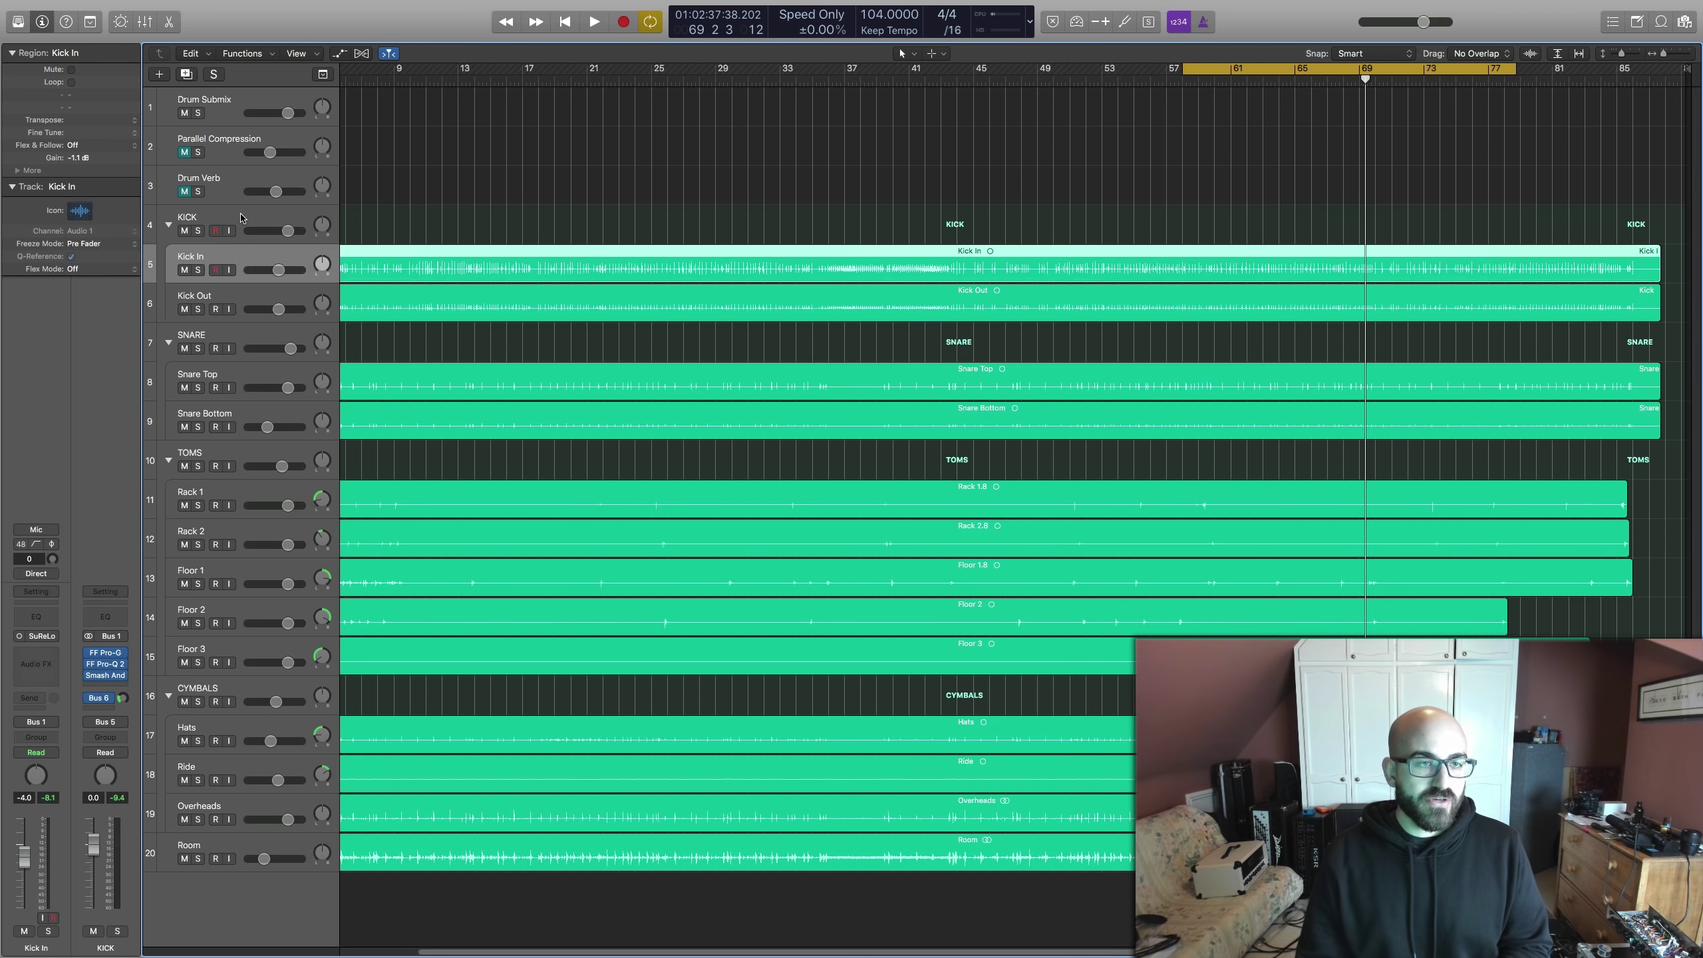
pyautogui.press('Up')
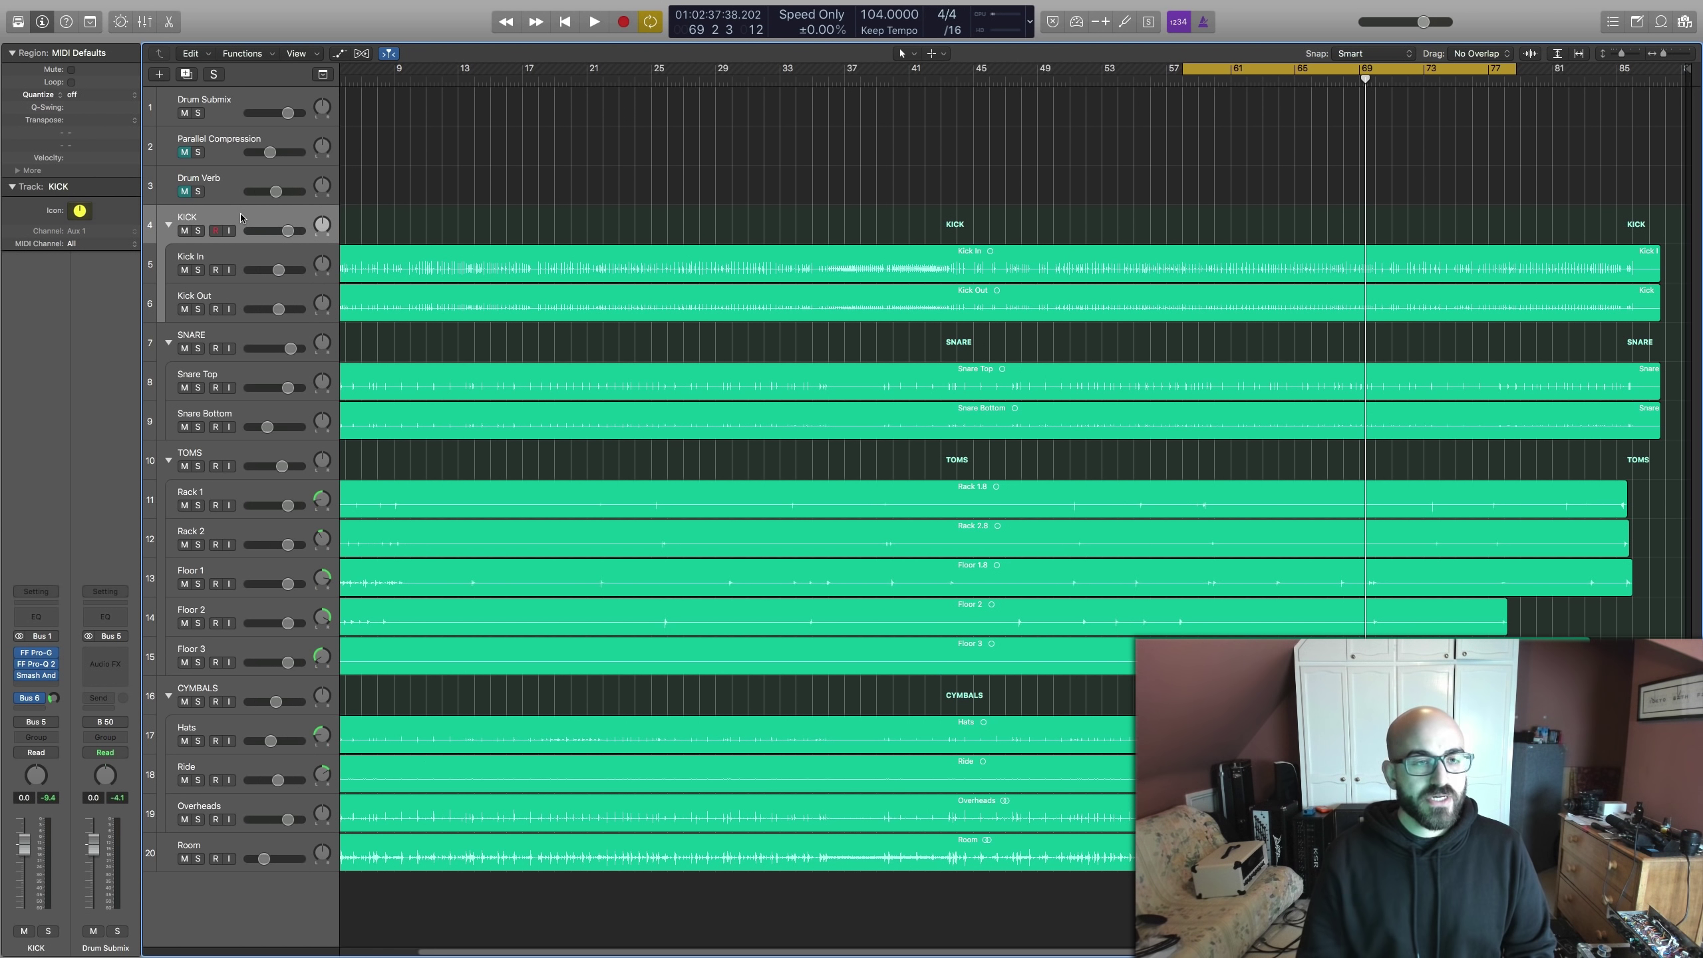
pyautogui.hscroll(1, 274, 359)
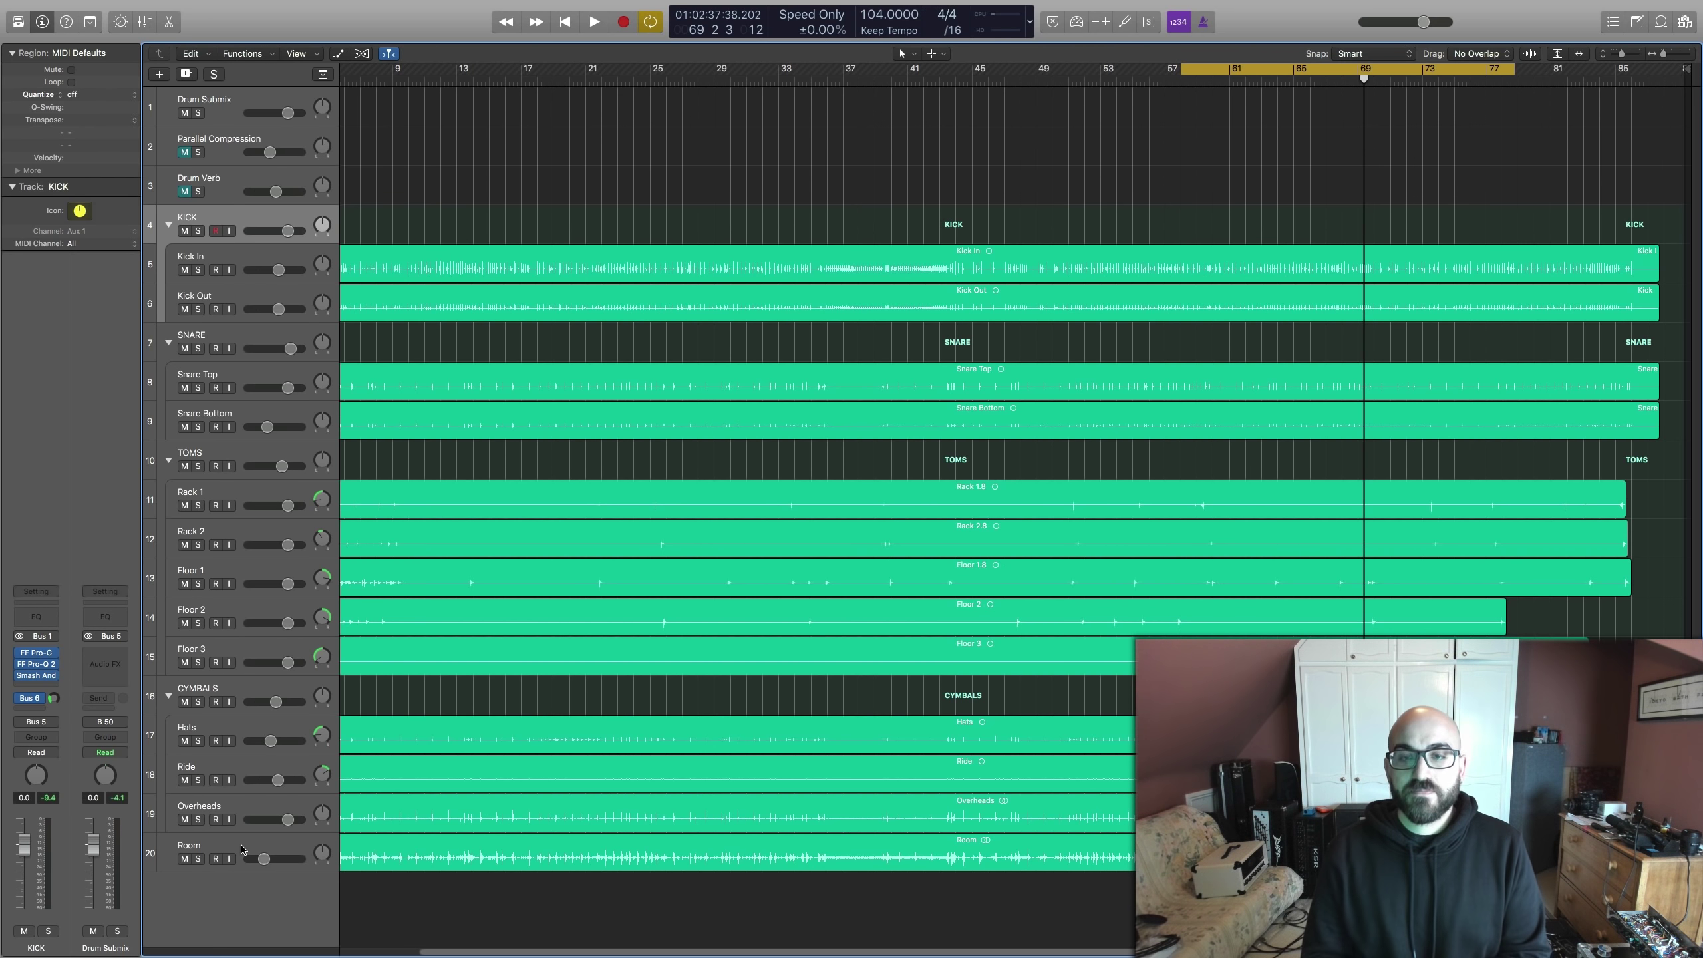
pyautogui.press('space')
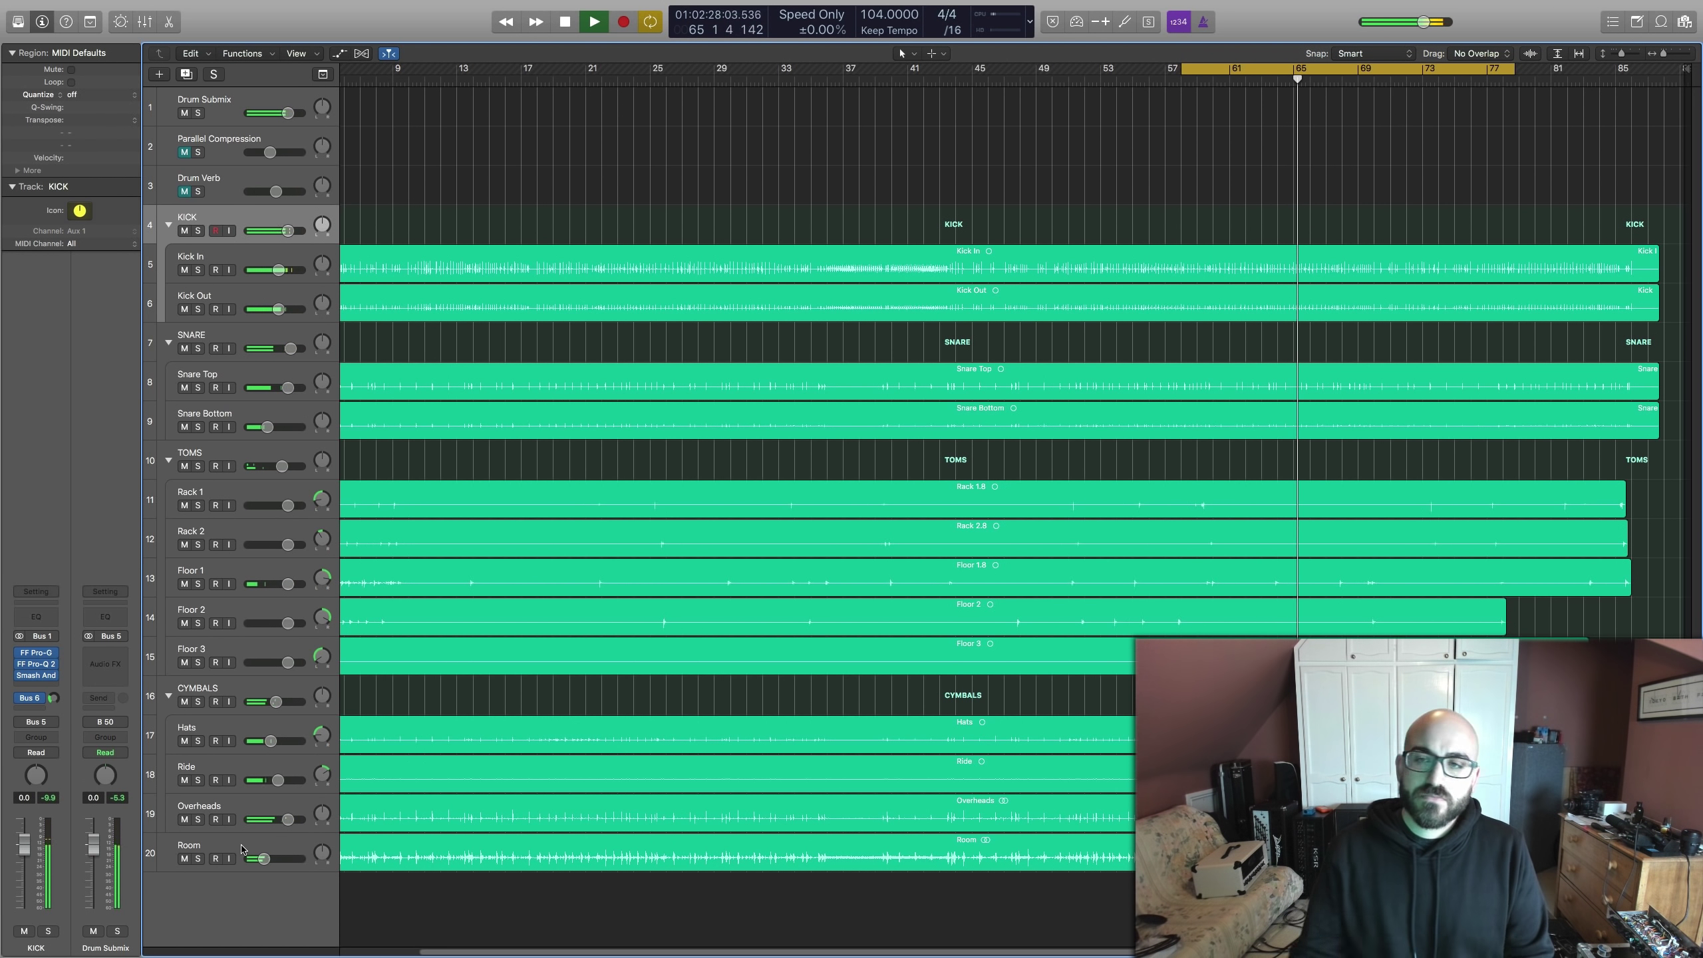
pyautogui.press('space')
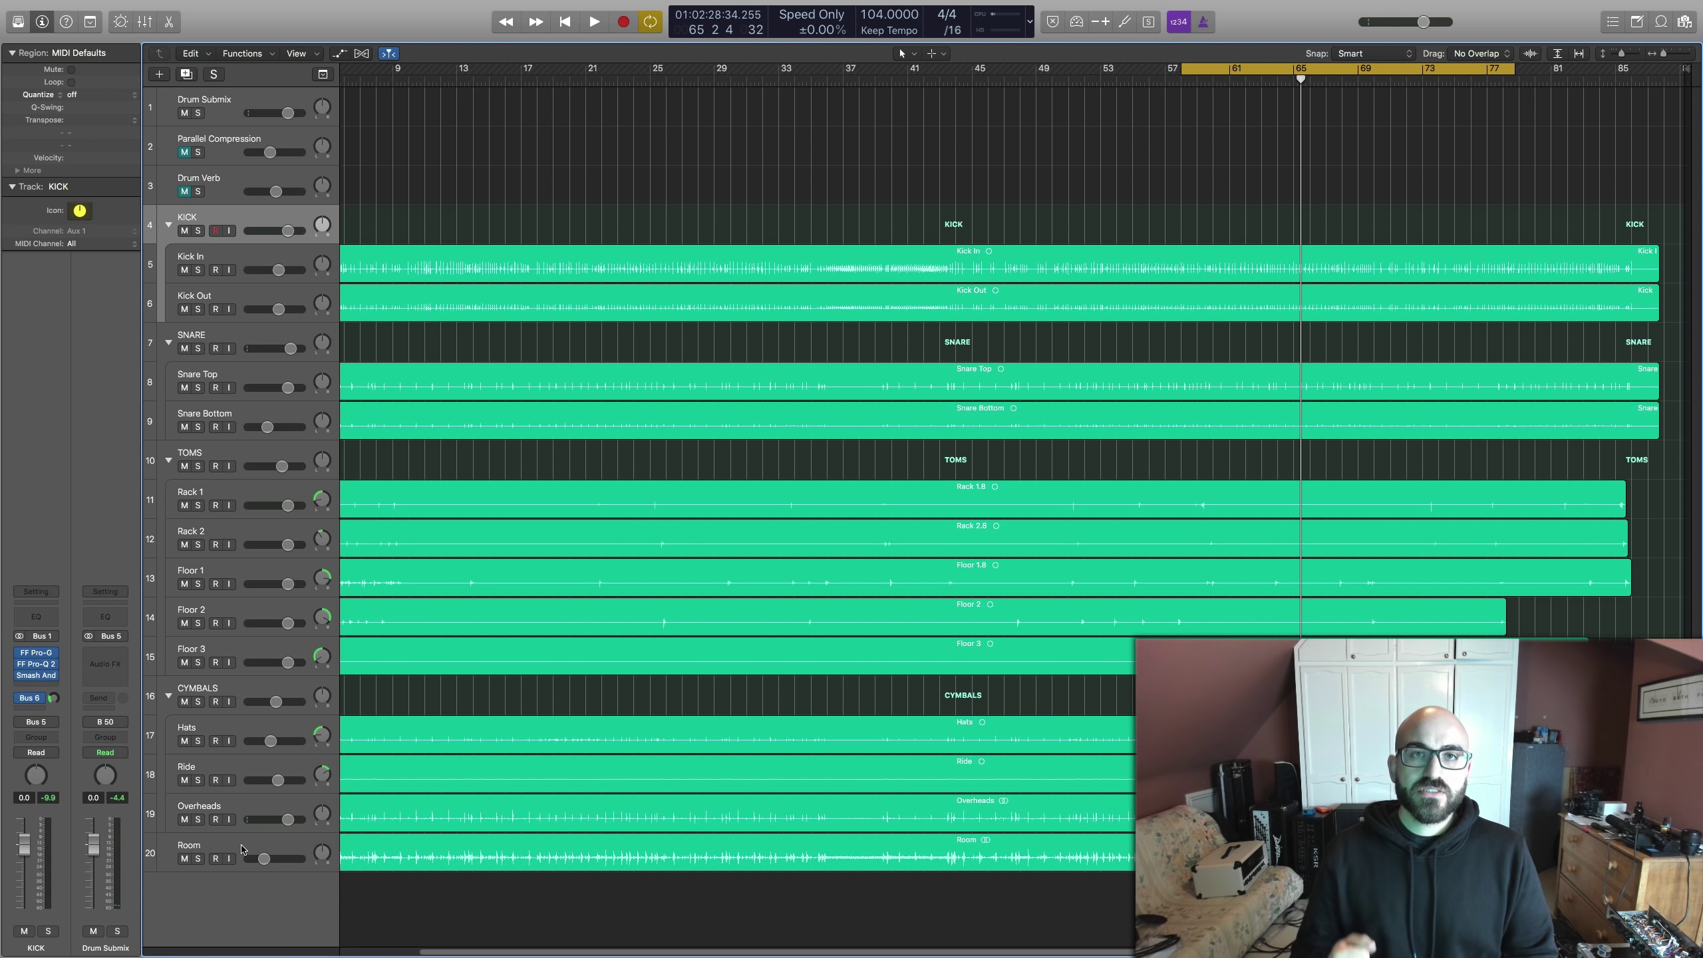
# Open the KICK Smash And Grab, centre its window, switch to Grab mode and set the drum type.
pyautogui.click(37, 676)
pyautogui.moveTo(303, 22); pyautogui.dragTo(853, 136)
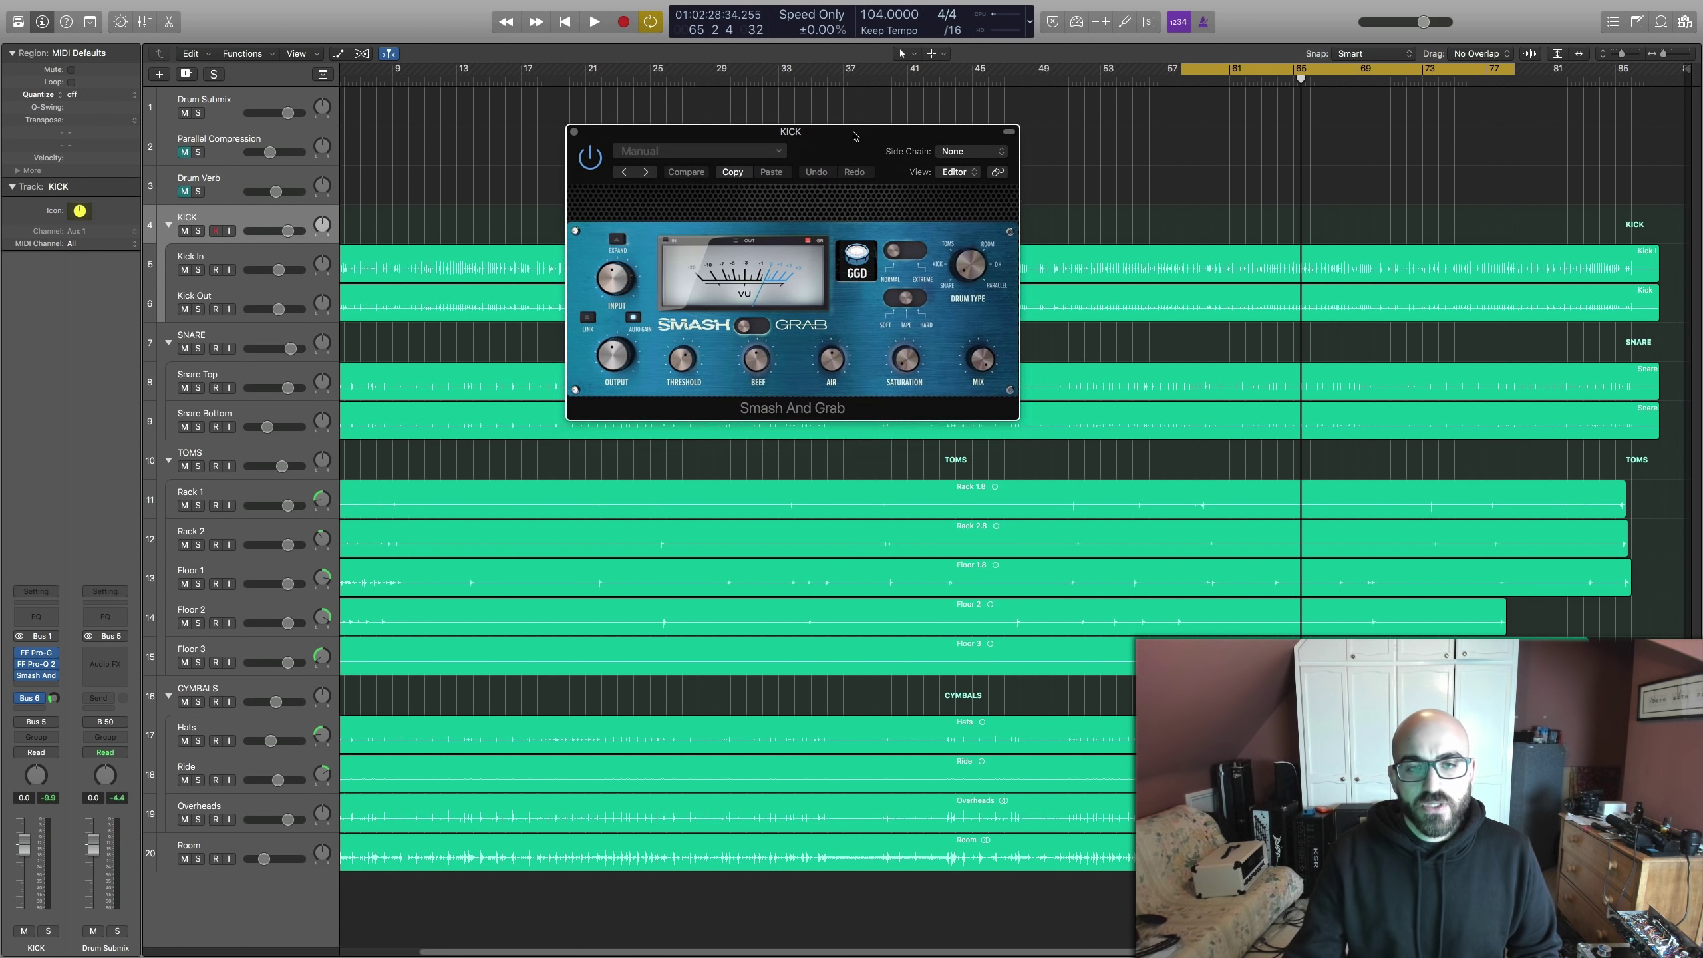
pyautogui.click(754, 325)
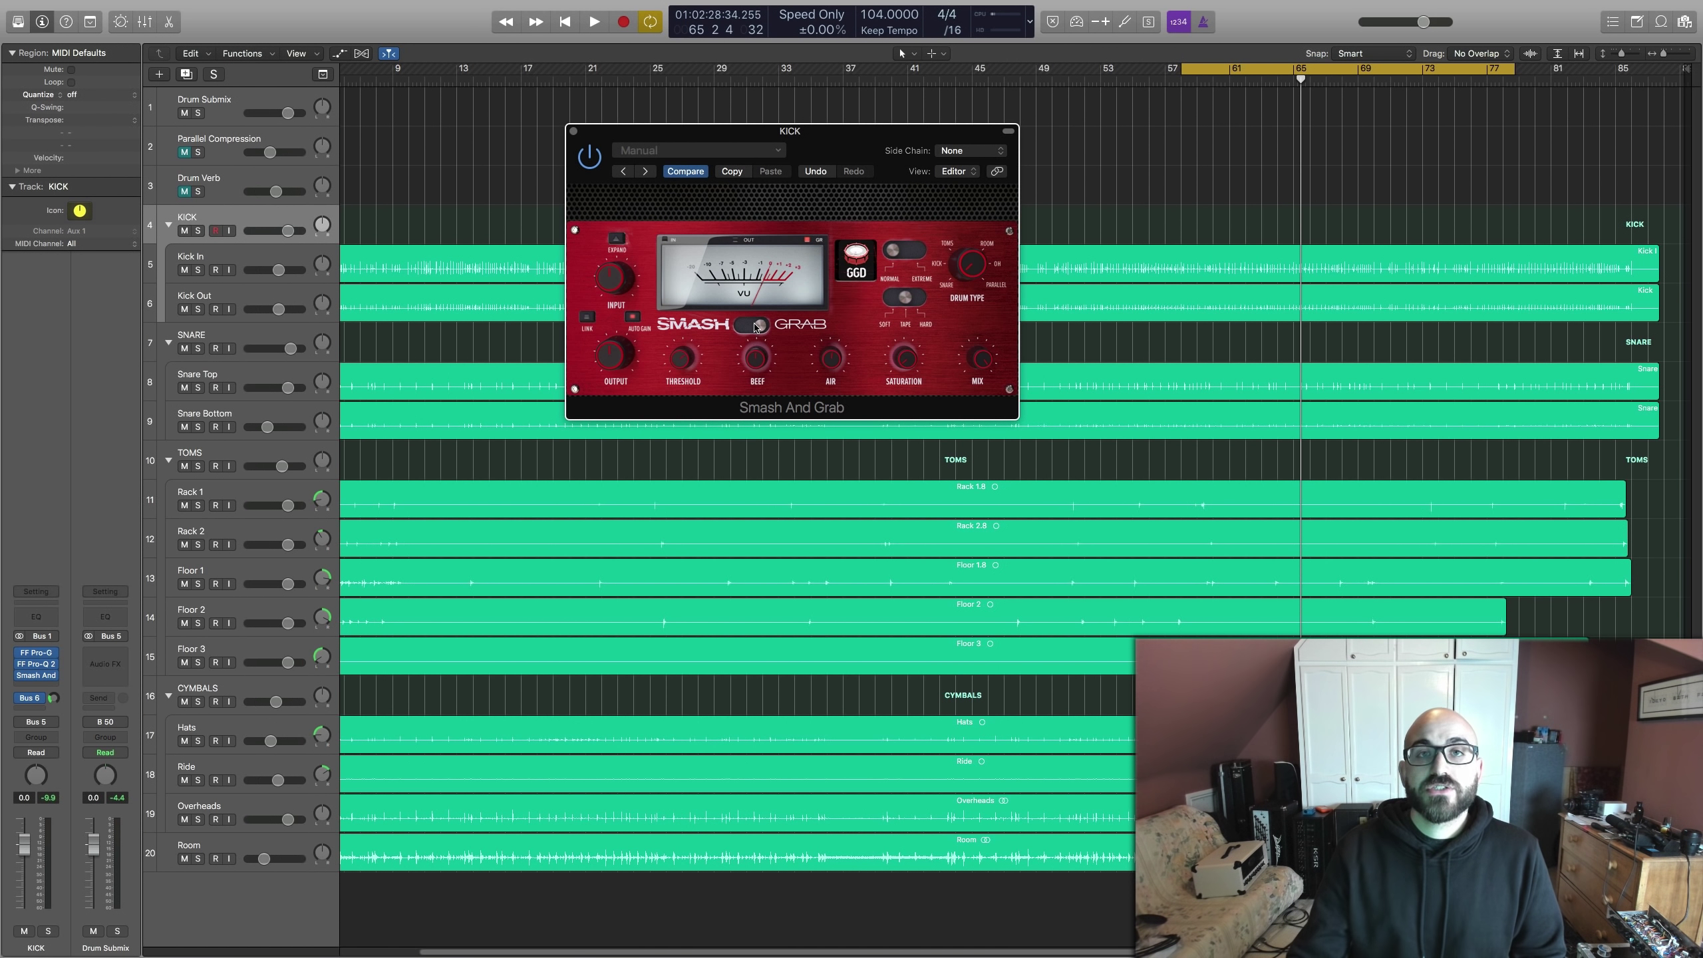
pyautogui.moveTo(970, 272); pyautogui.dragTo(962, 294)
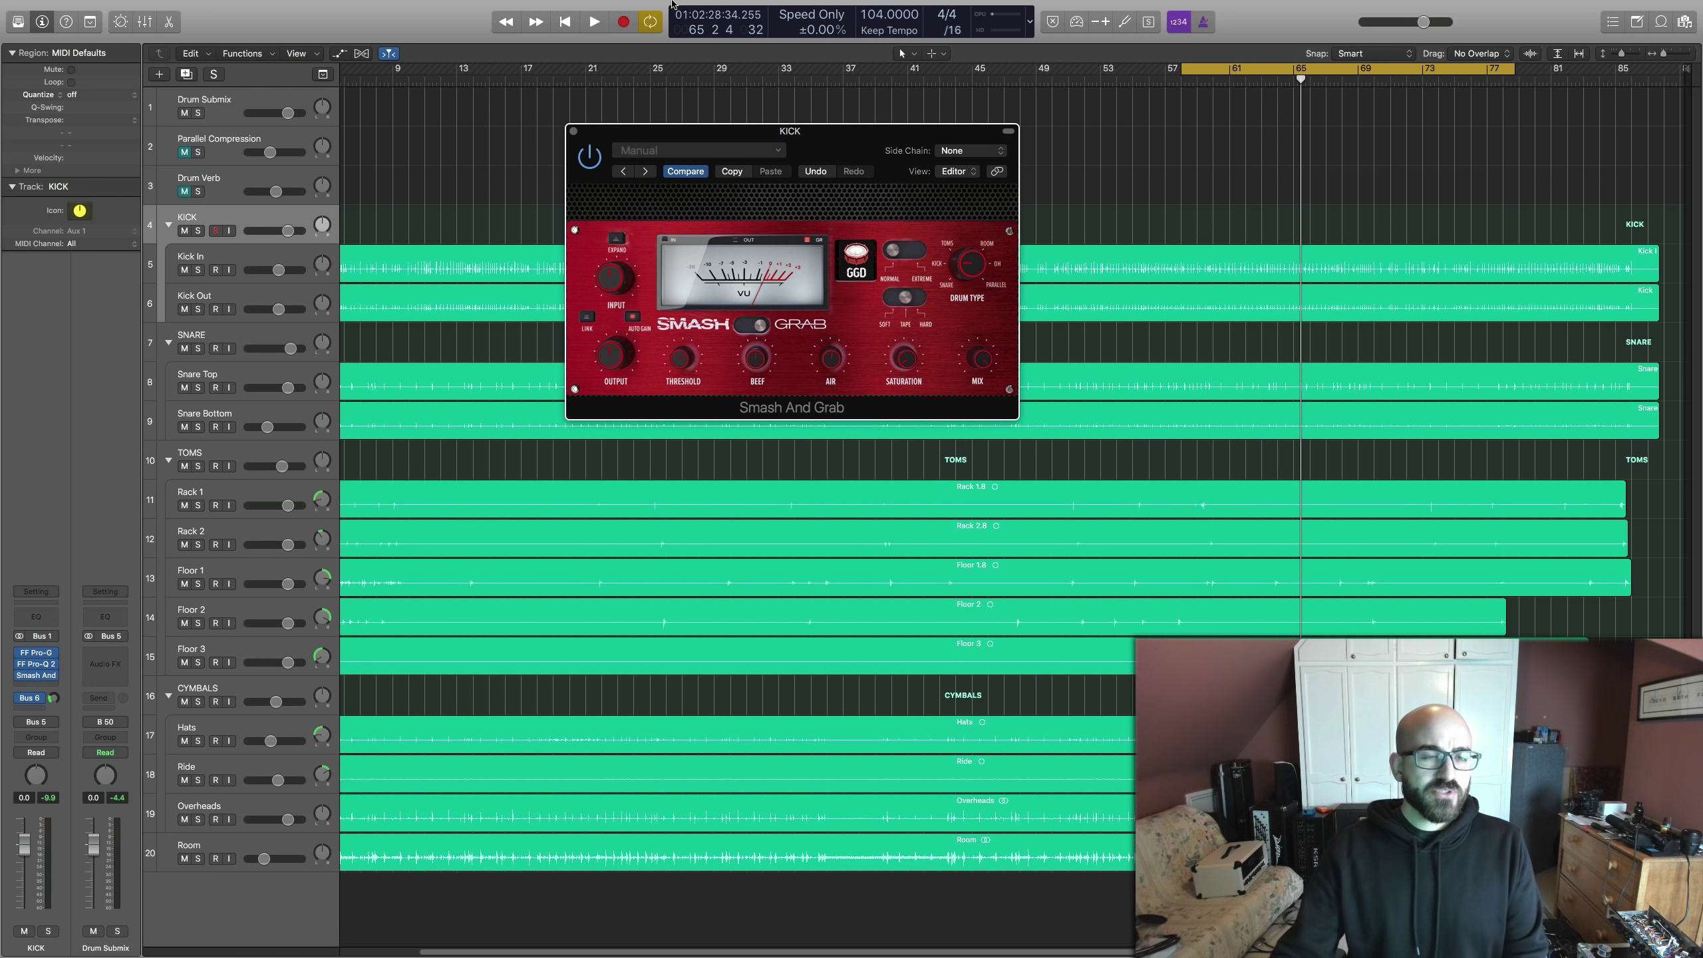
# Solo the KICK group and play the loop through its Smash And Grab.
pyautogui.click(197, 231)
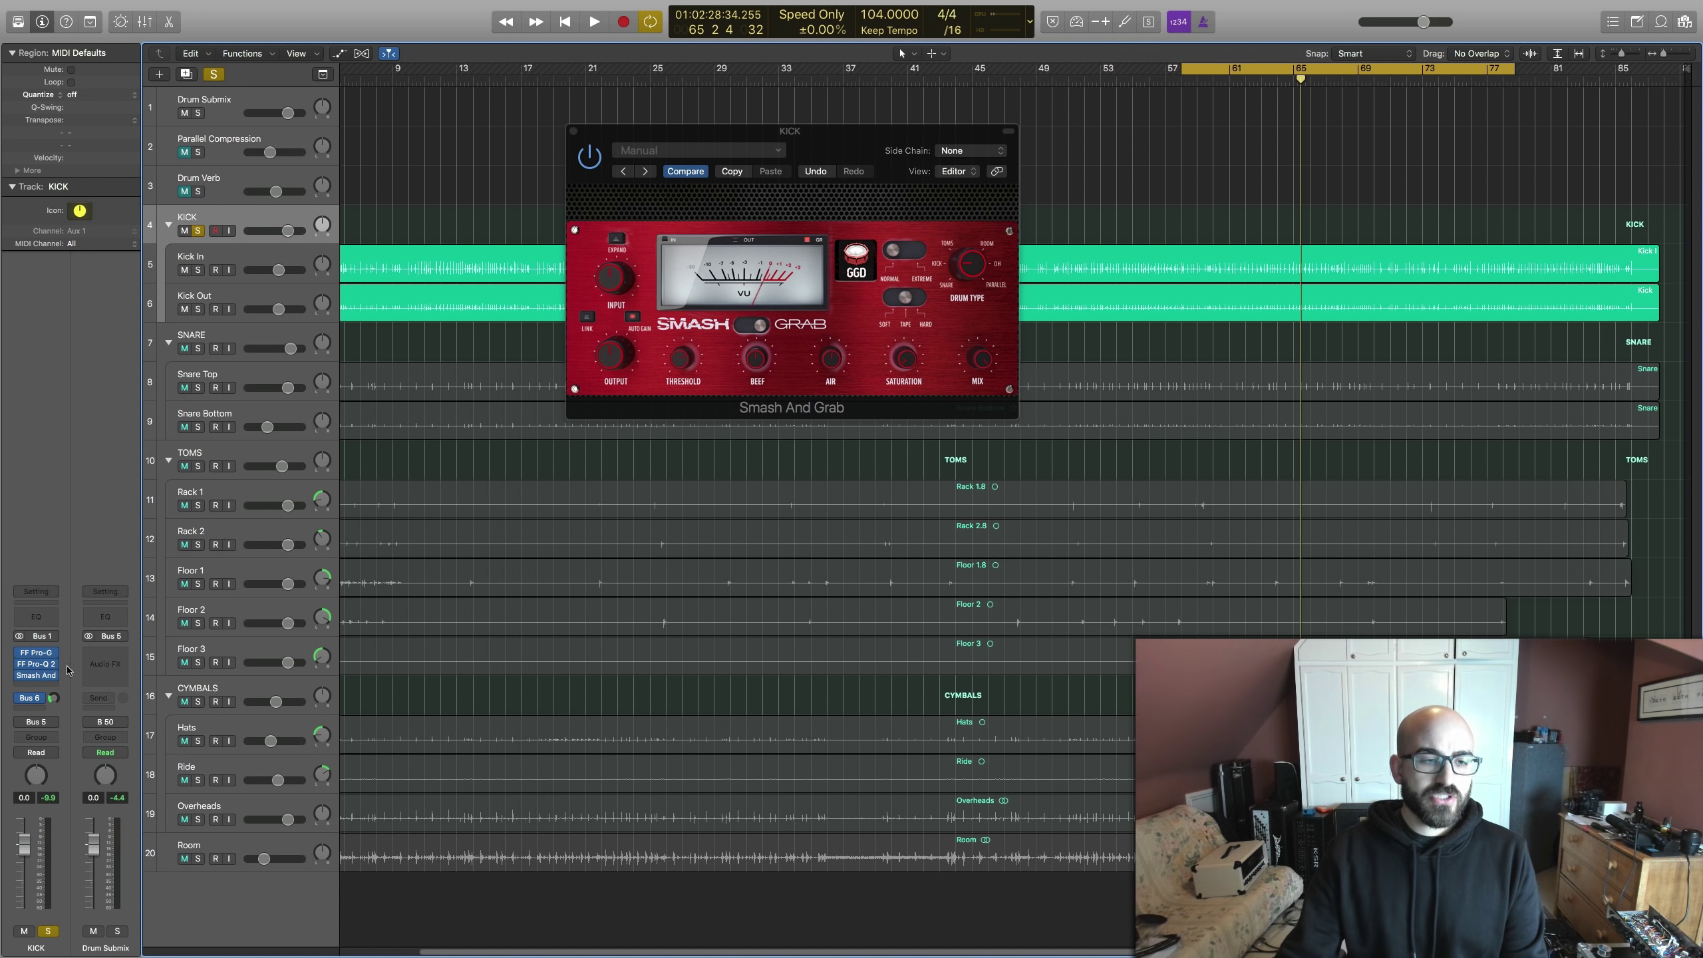
pyautogui.moveTo(50, 676)
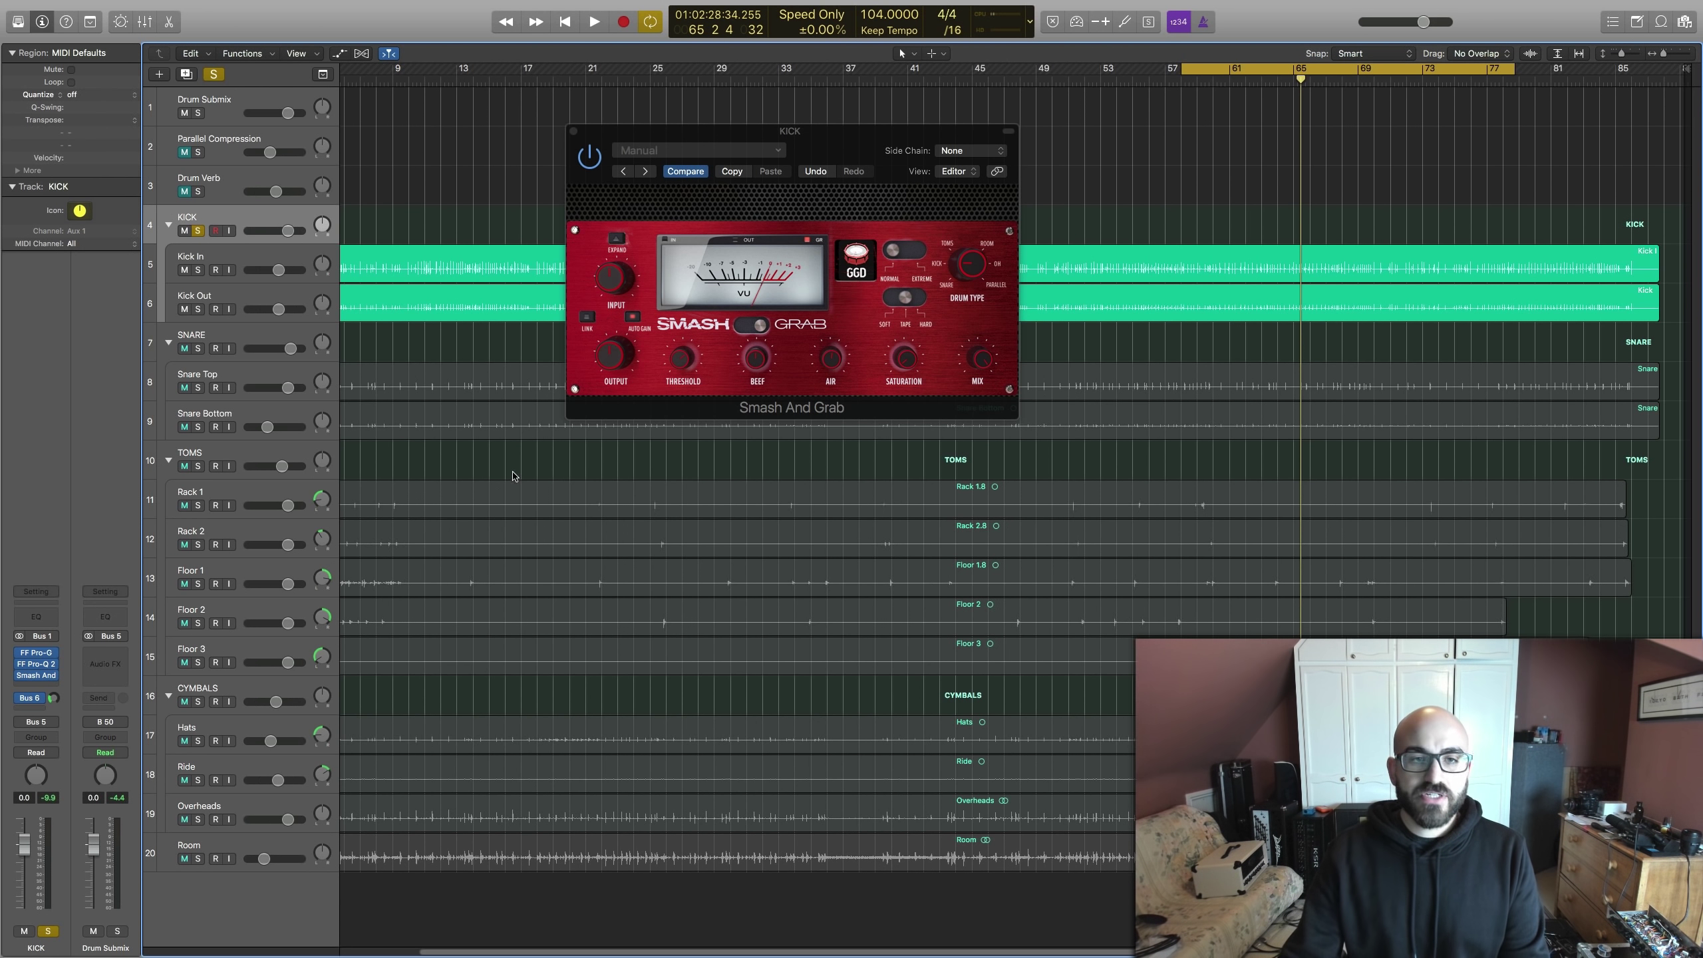
pyautogui.click(634, 319)
pyautogui.press('space')
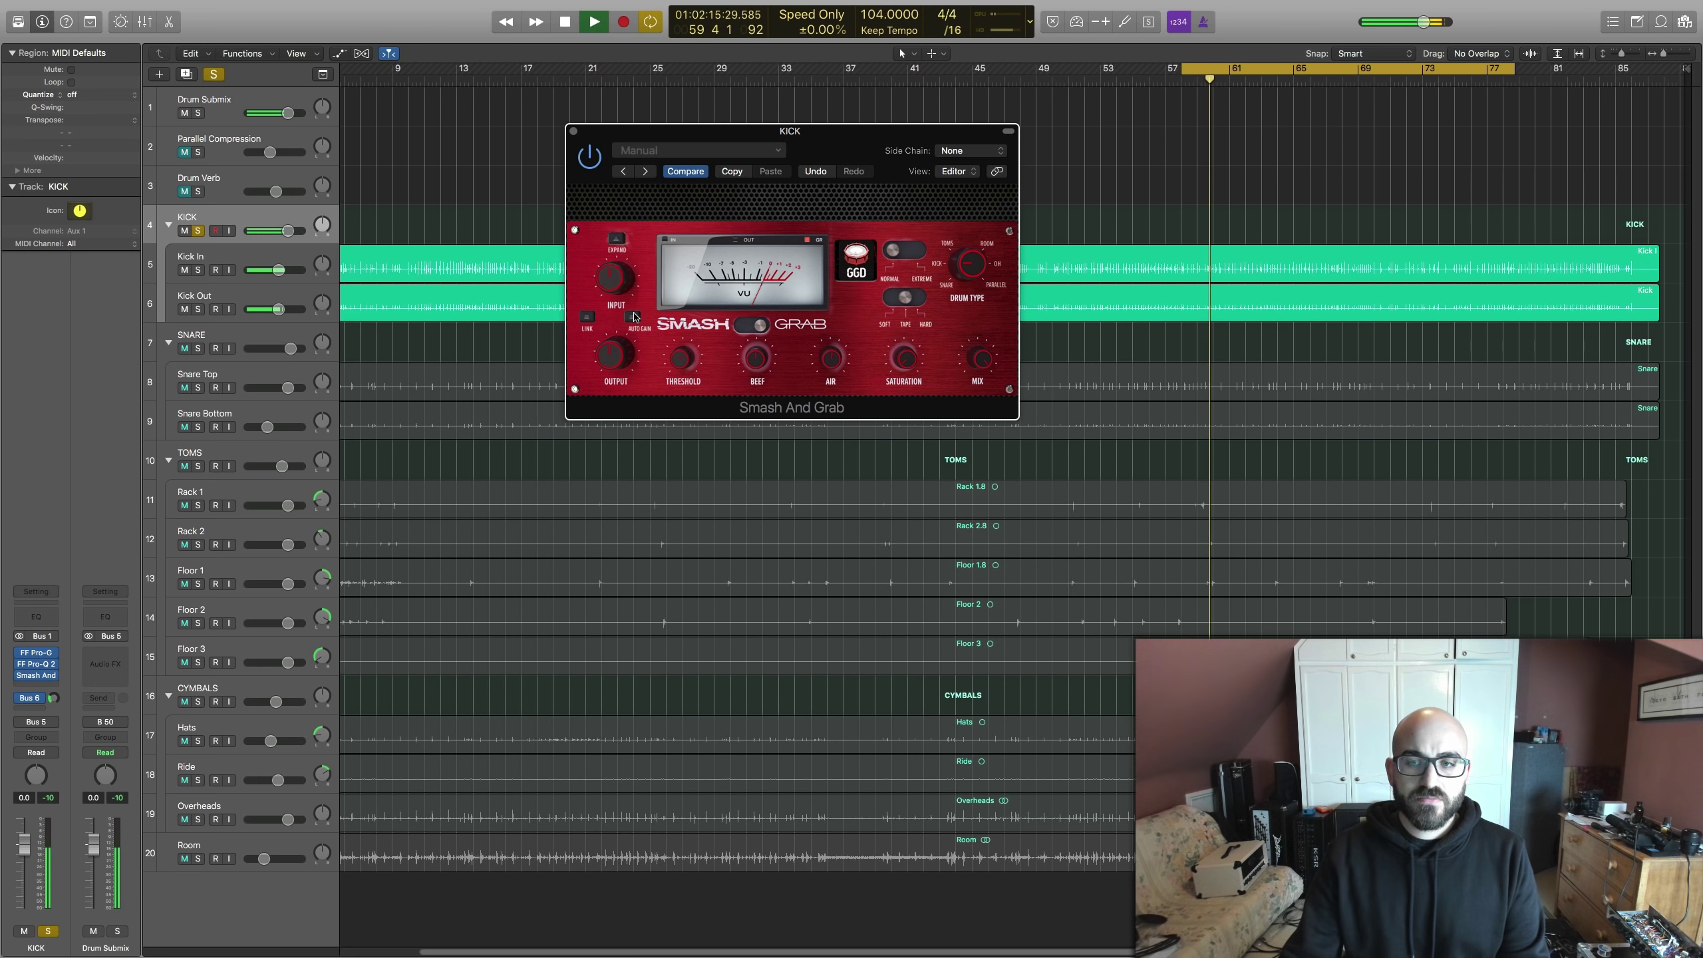
pyautogui.press('space')
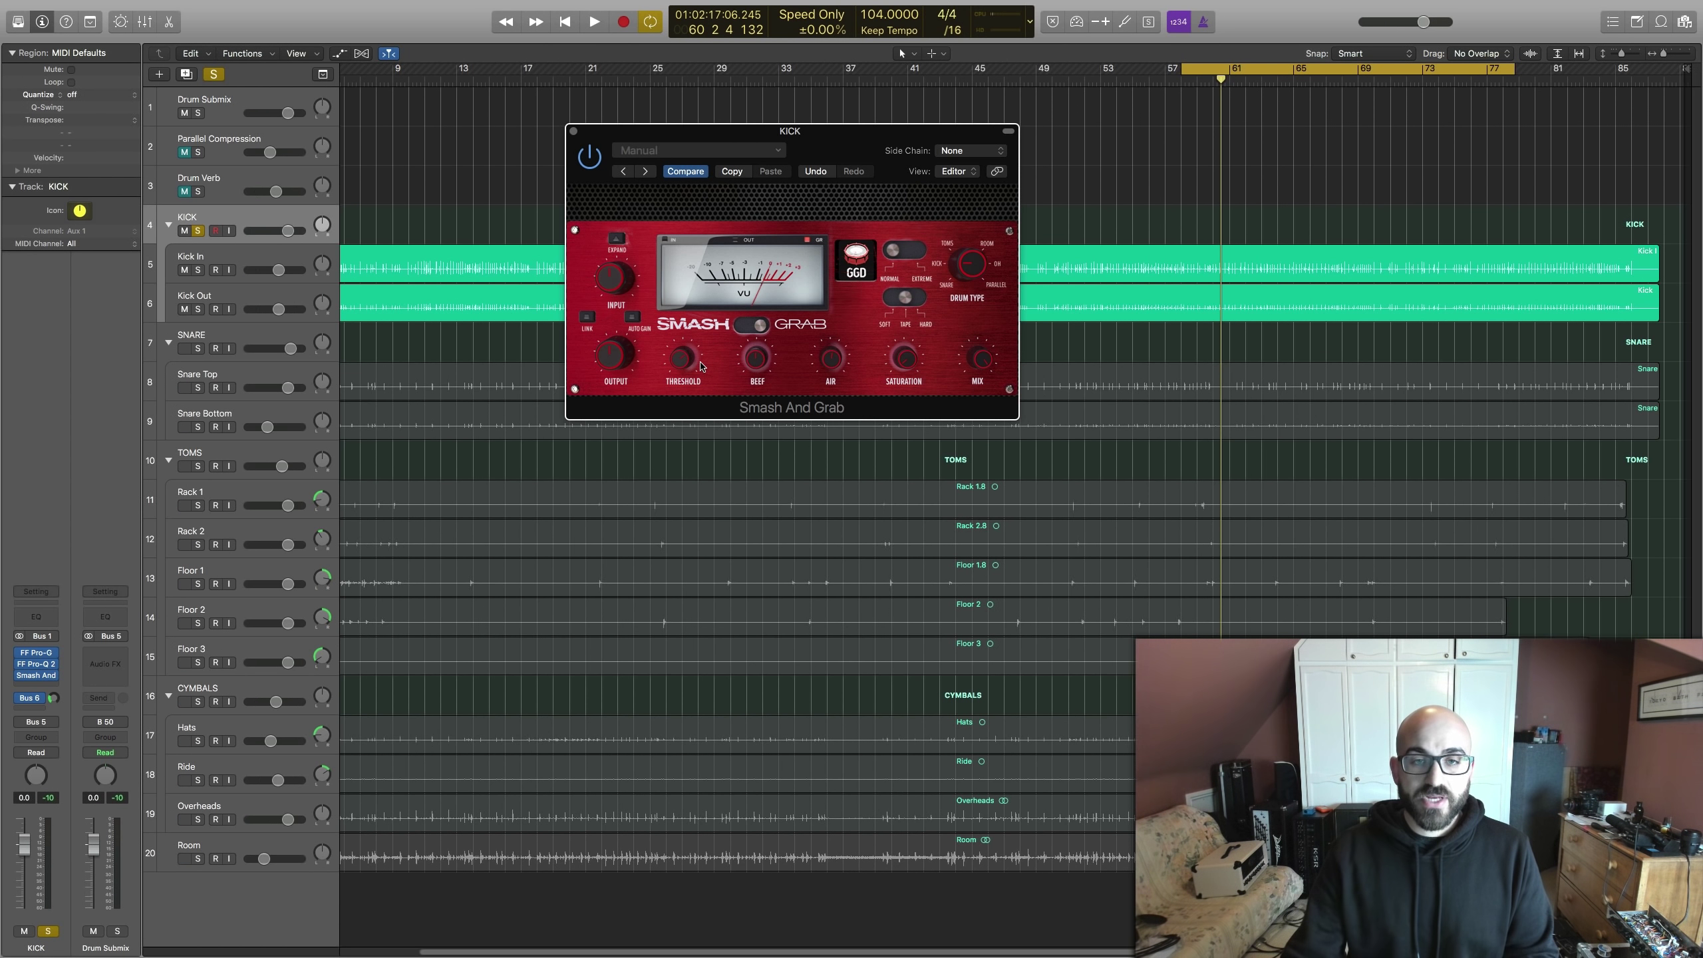
pyautogui.press('space')
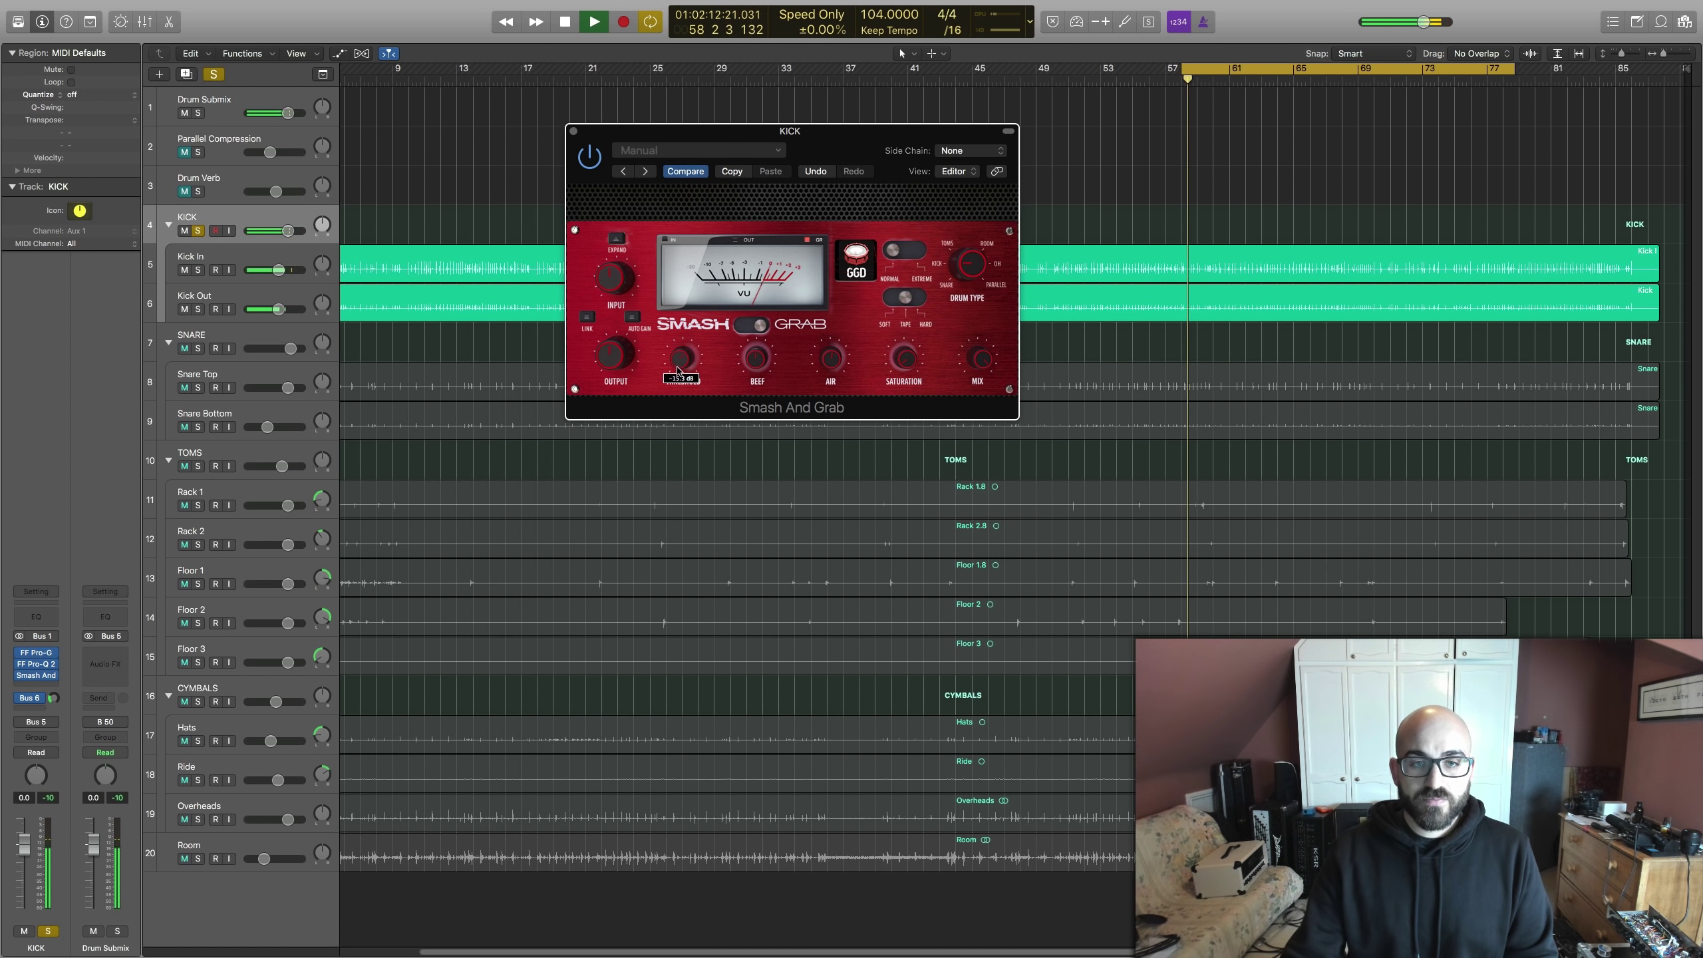
# Drop the kick Smash And Grab threshold to -35.7 dB, then stop playback.
pyautogui.moveTo(676, 392)
pyautogui.moveTo(676, 392); pyautogui.dragTo(674, 411)
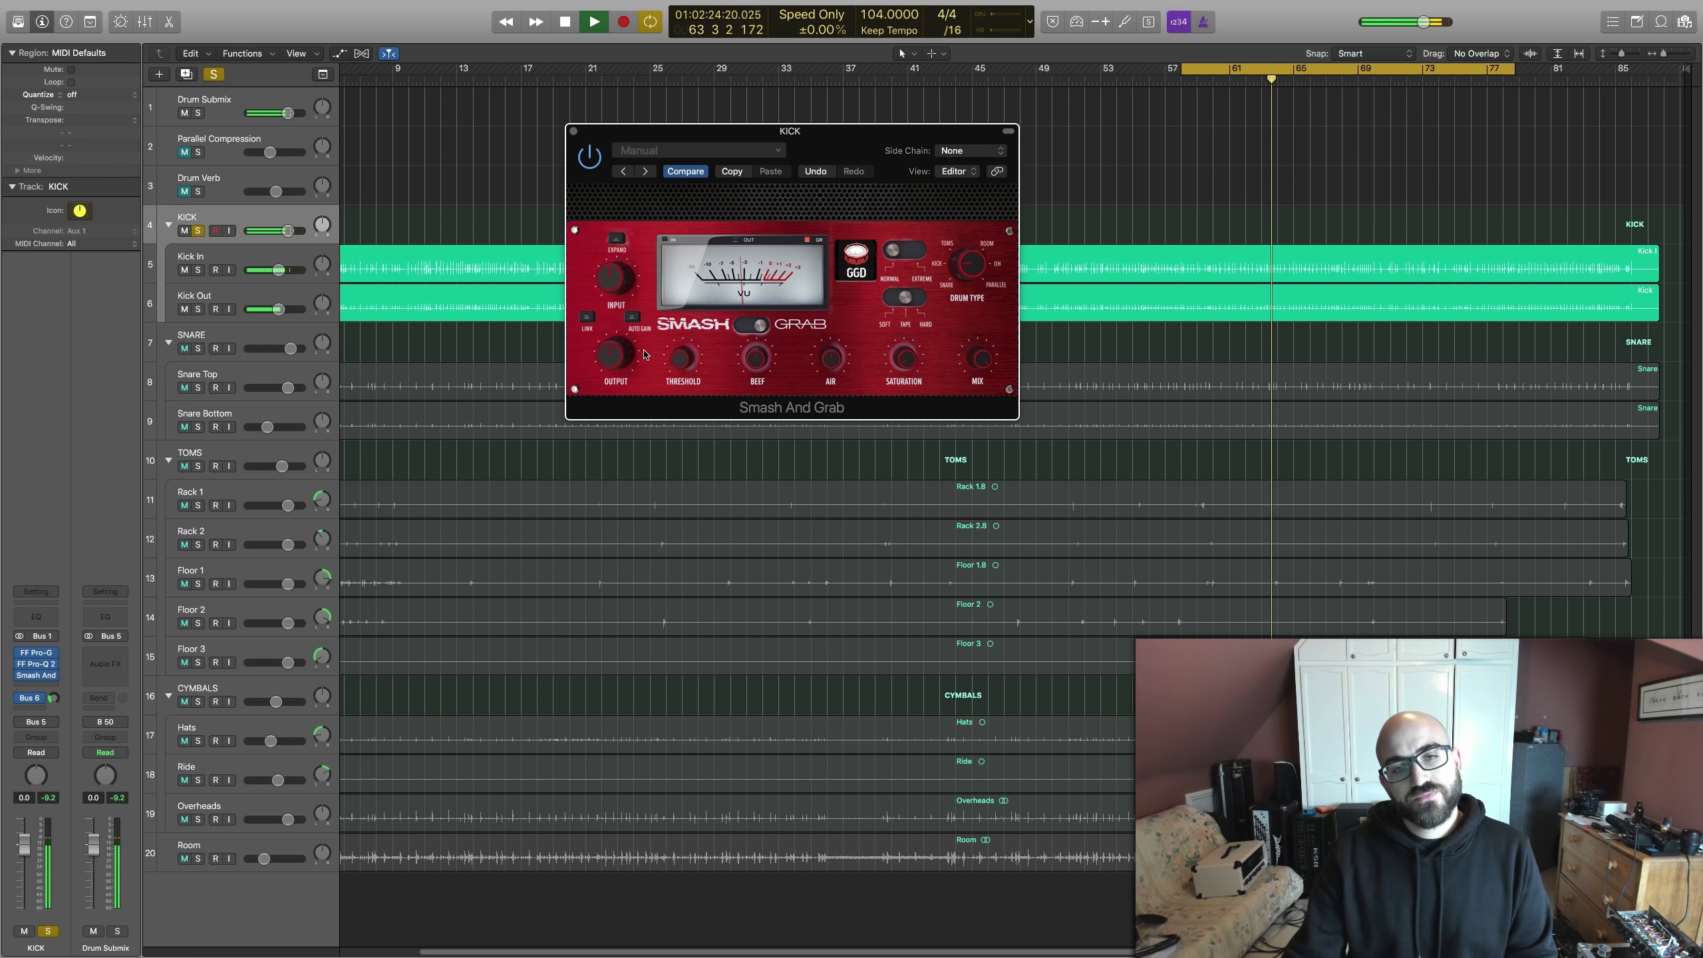
pyautogui.press('space')
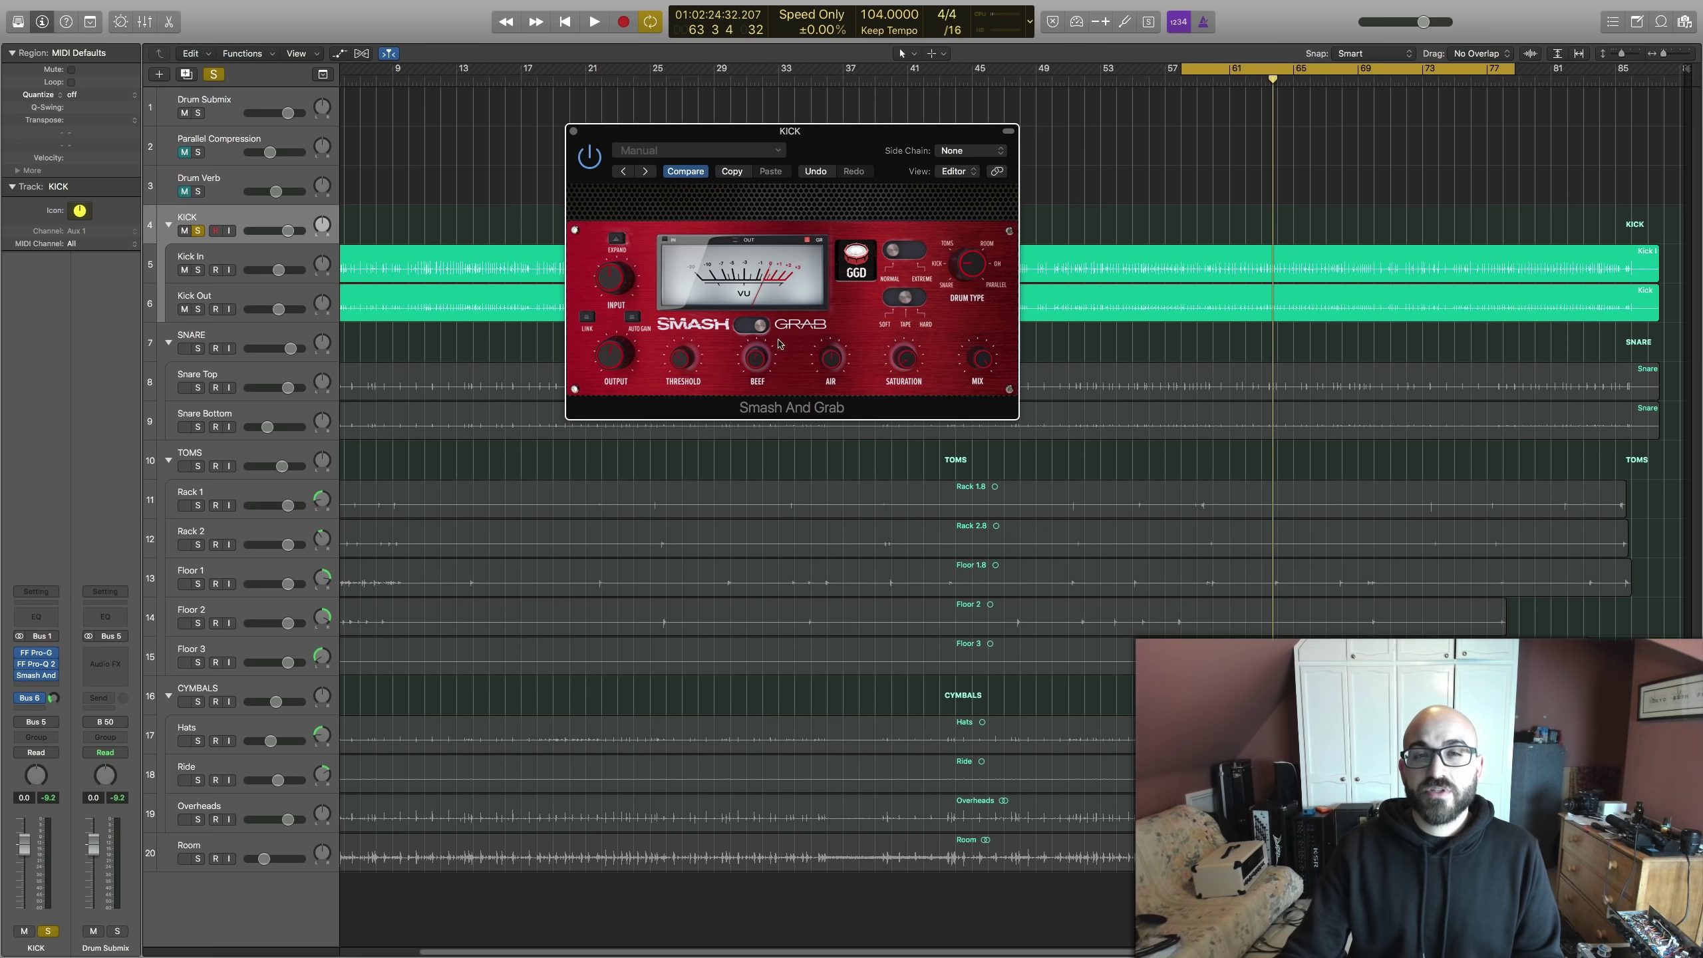
# Play the loop while raising the kick's BEEF to 5.5 dB.
pyautogui.press('space')
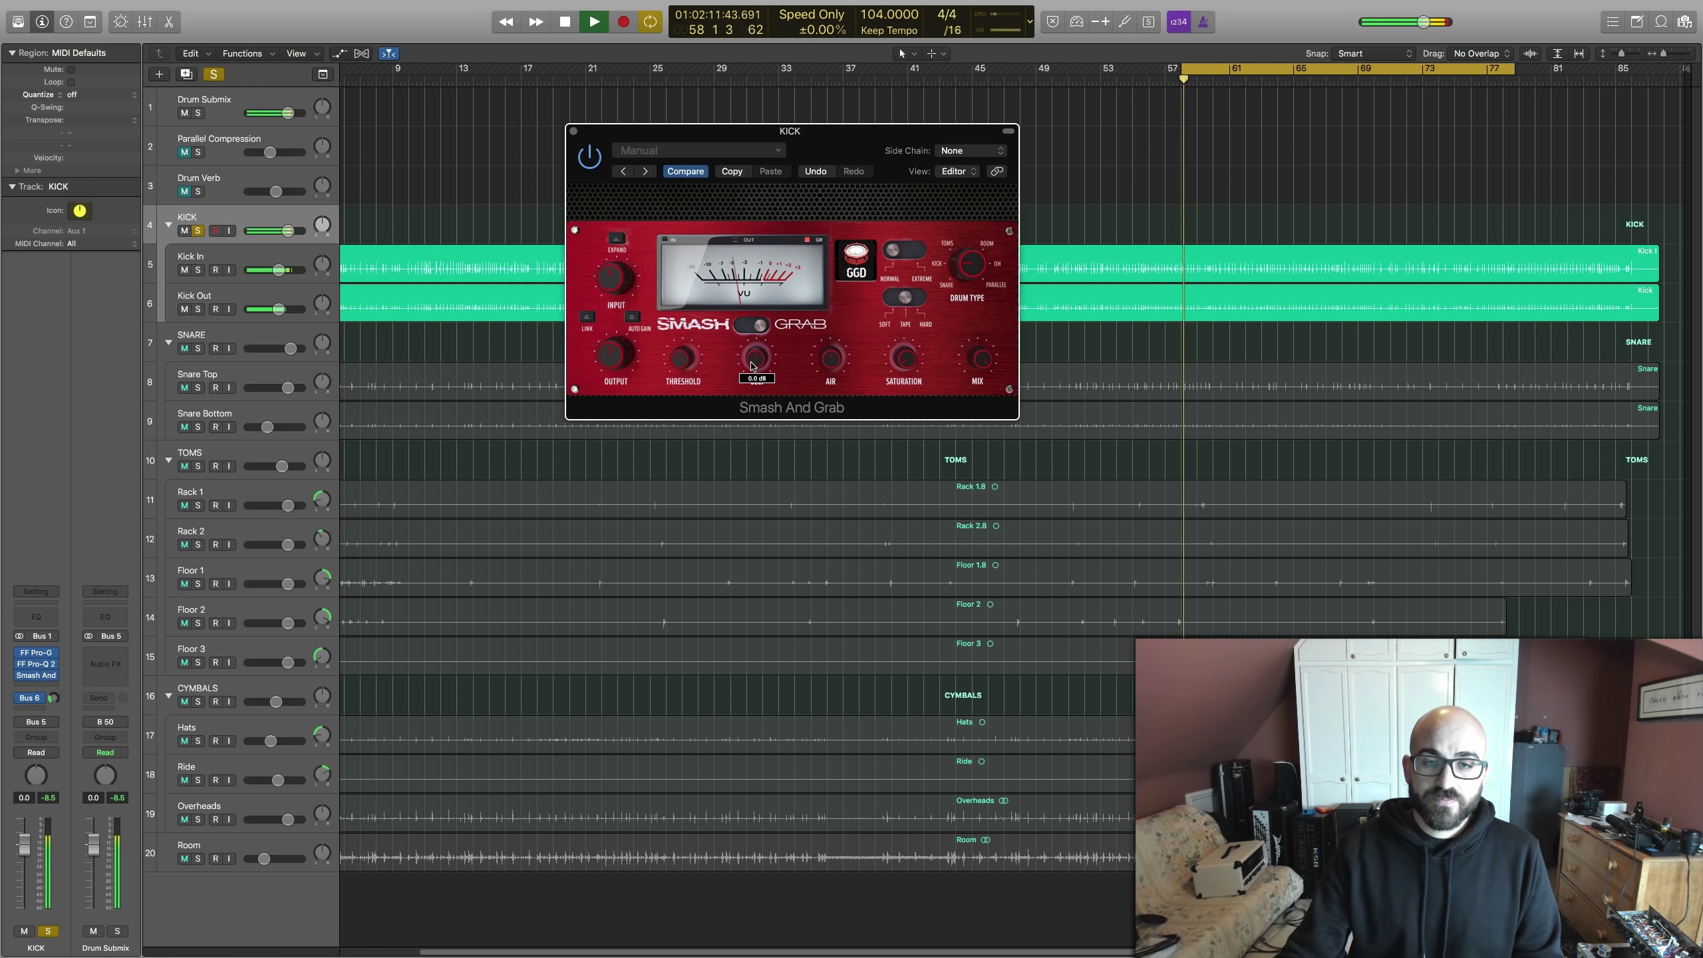
pyautogui.moveTo(749, 367); pyautogui.dragTo(736, 321)
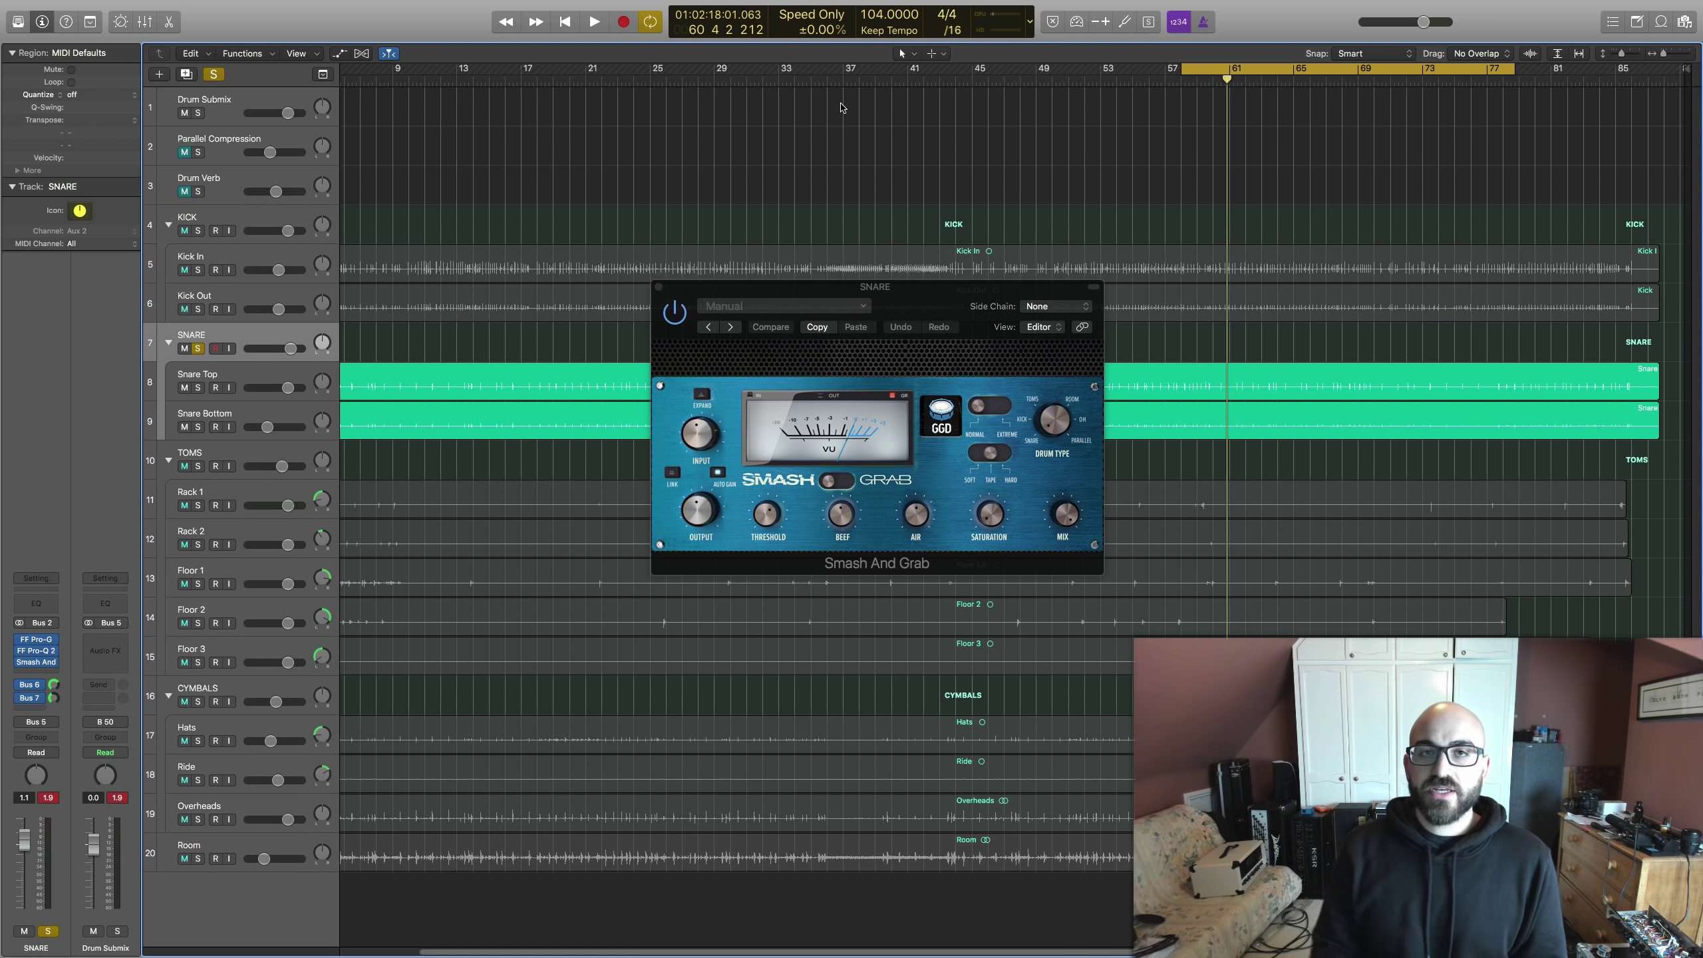
# Audition the soloed snare loop, then set its Smash And Grab to Grab mode.
pyautogui.press('space')
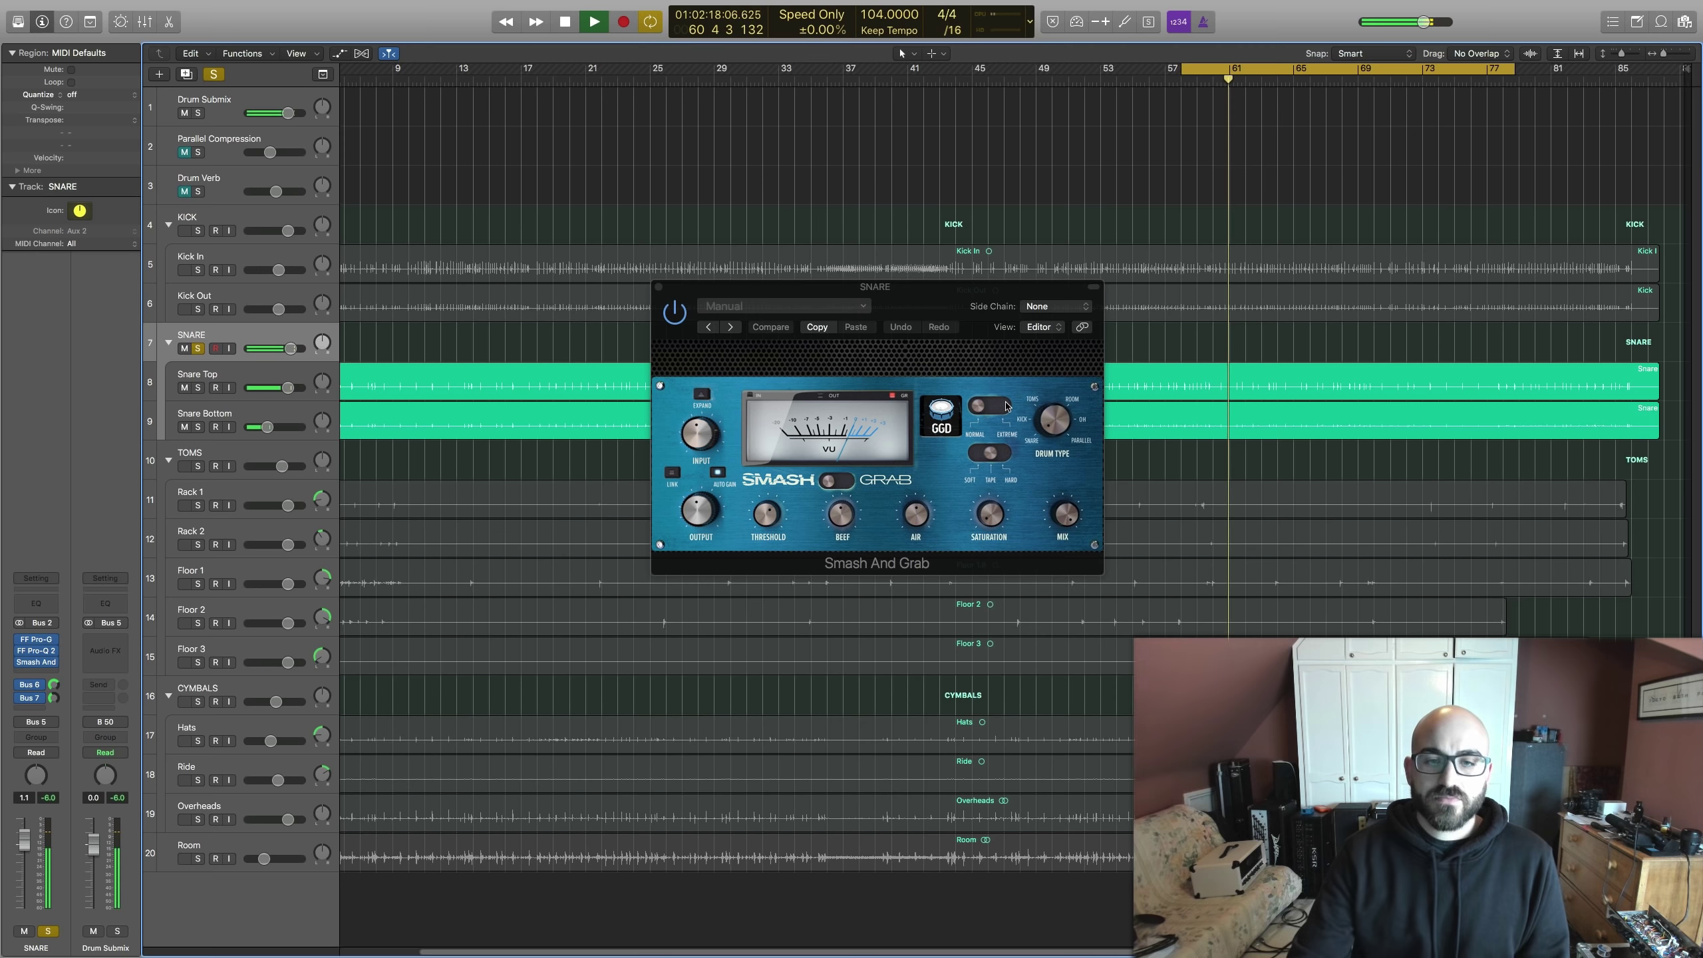
pyautogui.press('space')
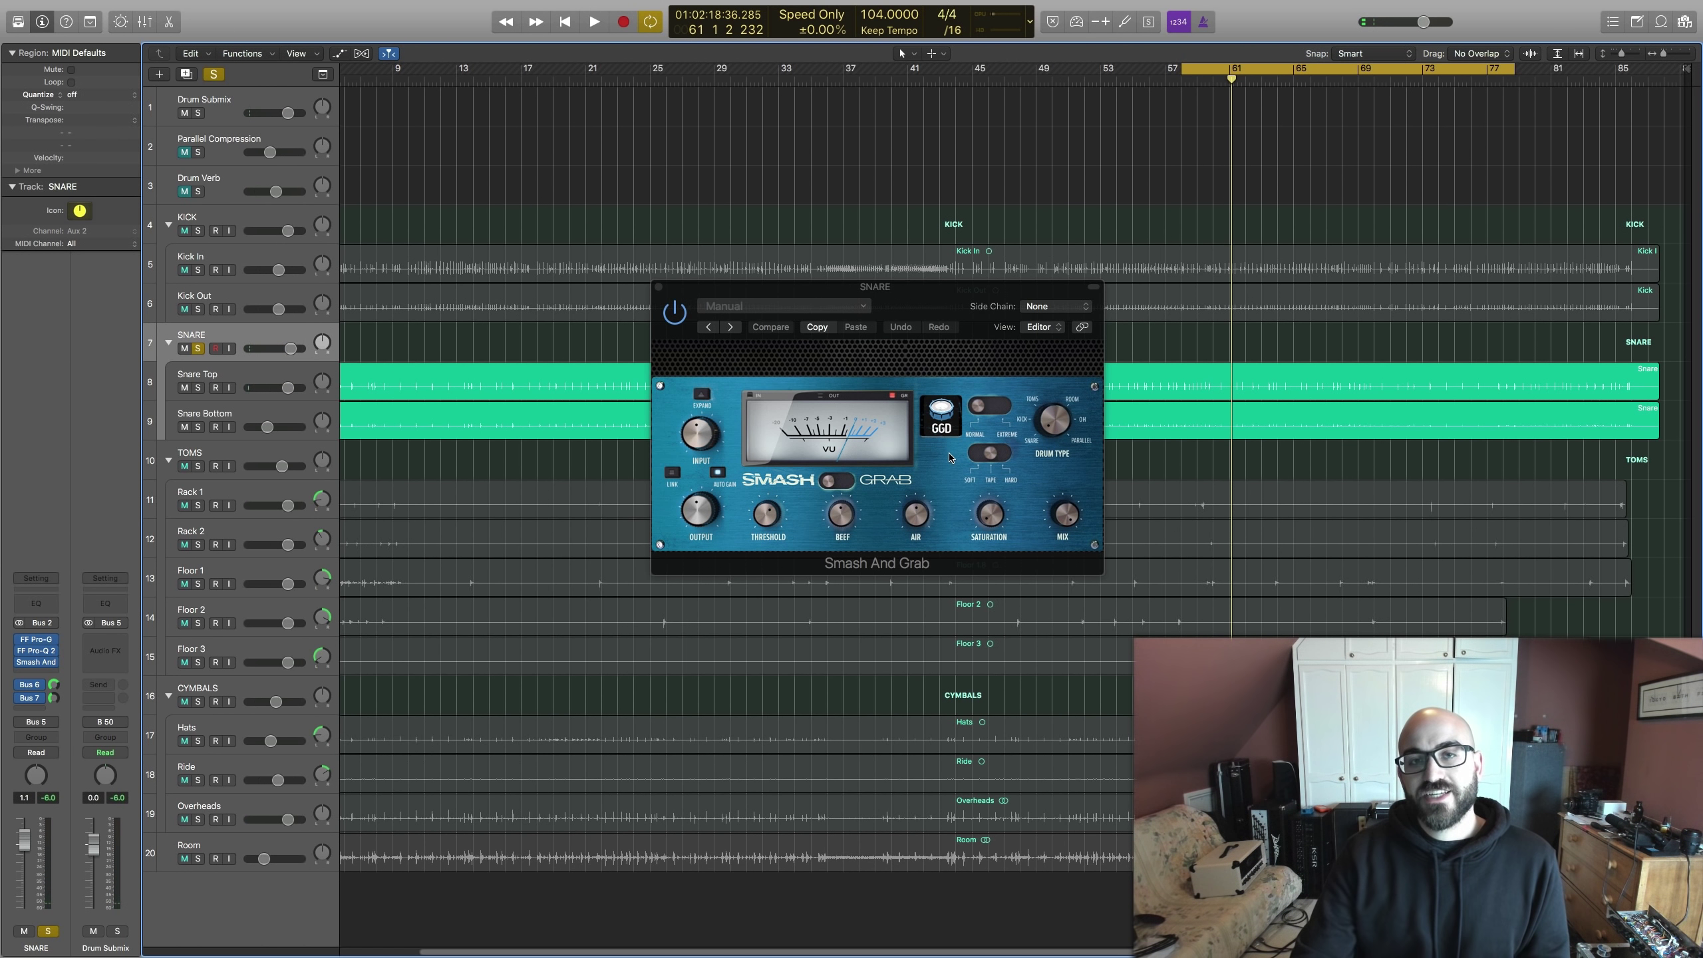
pyautogui.click(834, 484)
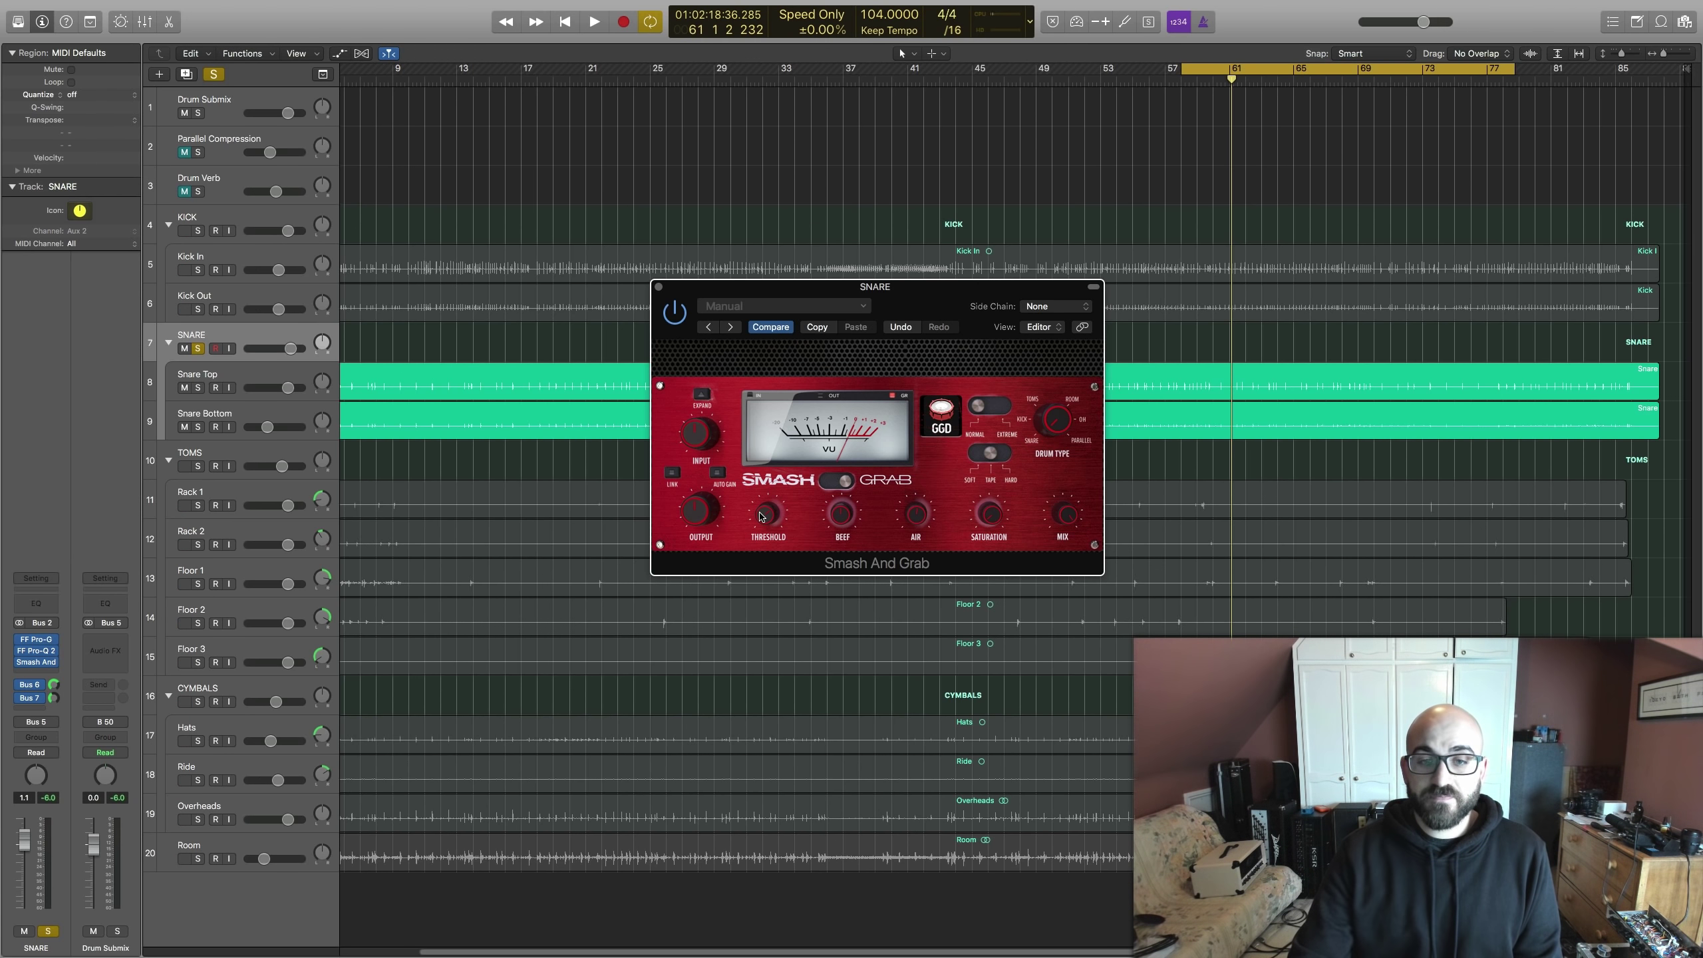
# Set the snare threshold to -44.3 dB while the loop plays.
pyautogui.press('space')
pyautogui.moveTo(762, 515)
pyautogui.mouseDown()
pyautogui.moveTo(757, 584)
pyautogui.moveTo(761, 513)
pyautogui.mouseUp()
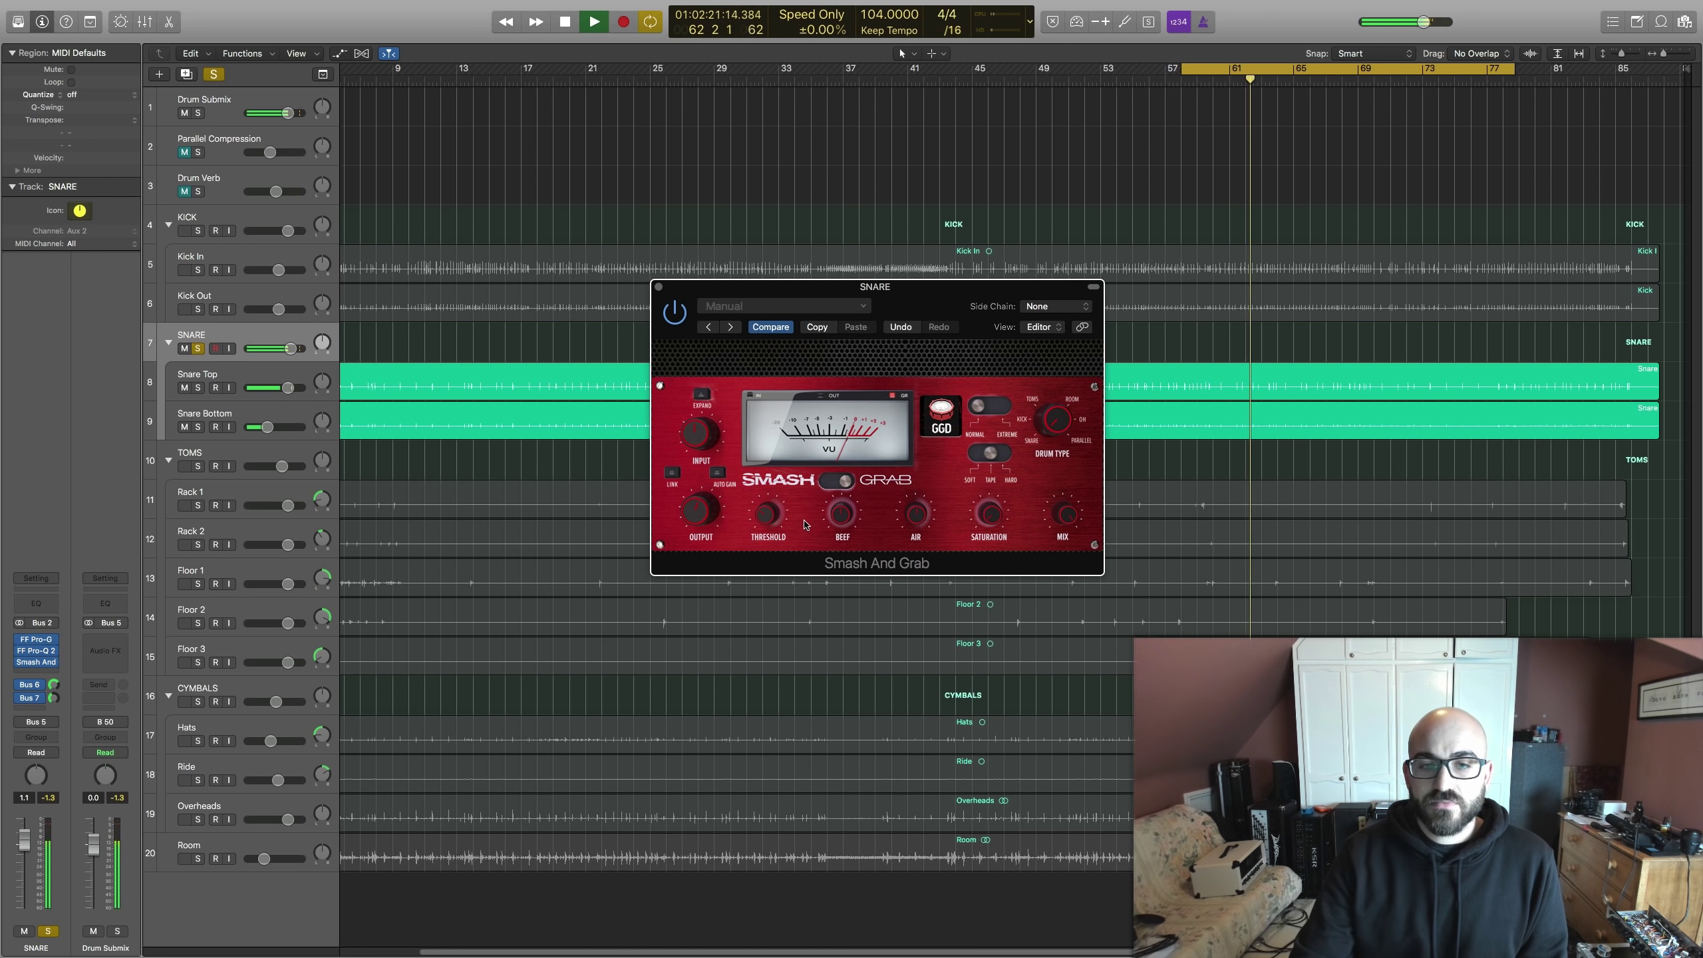
pyautogui.press('space')
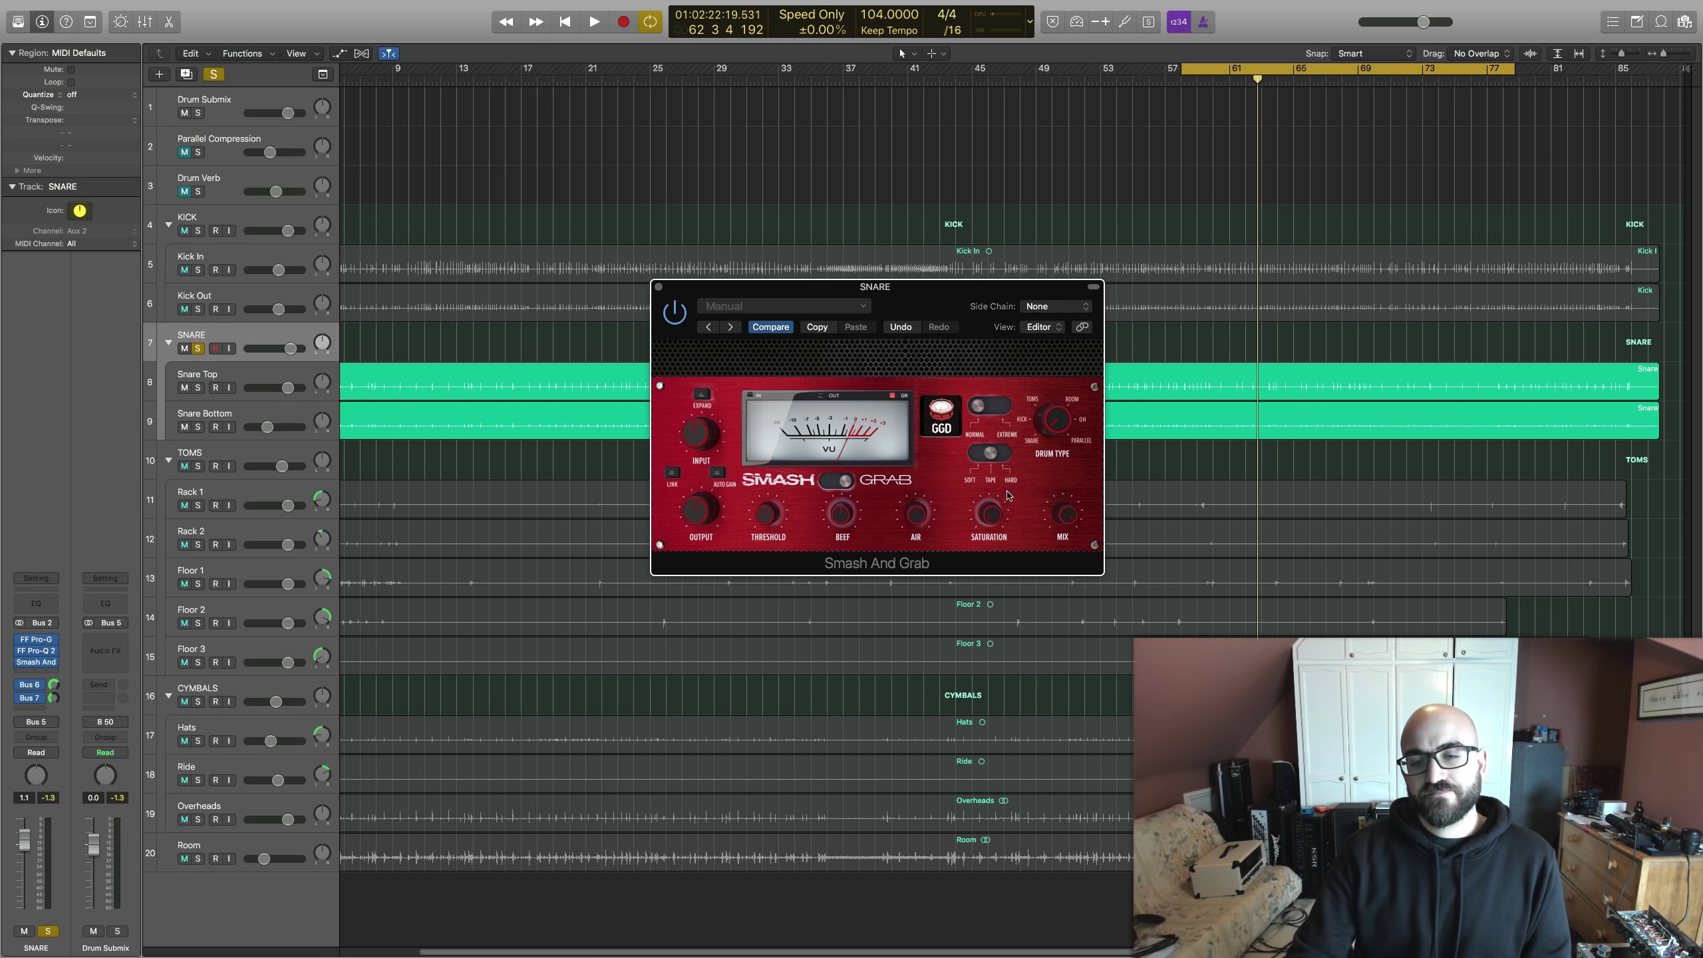
# Raise the snare saturation to 72.8 % while auditioning the loop.
pyautogui.press('space')
pyautogui.moveTo(993, 502)
pyautogui.moveTo(992, 502); pyautogui.dragTo(1024, 393)
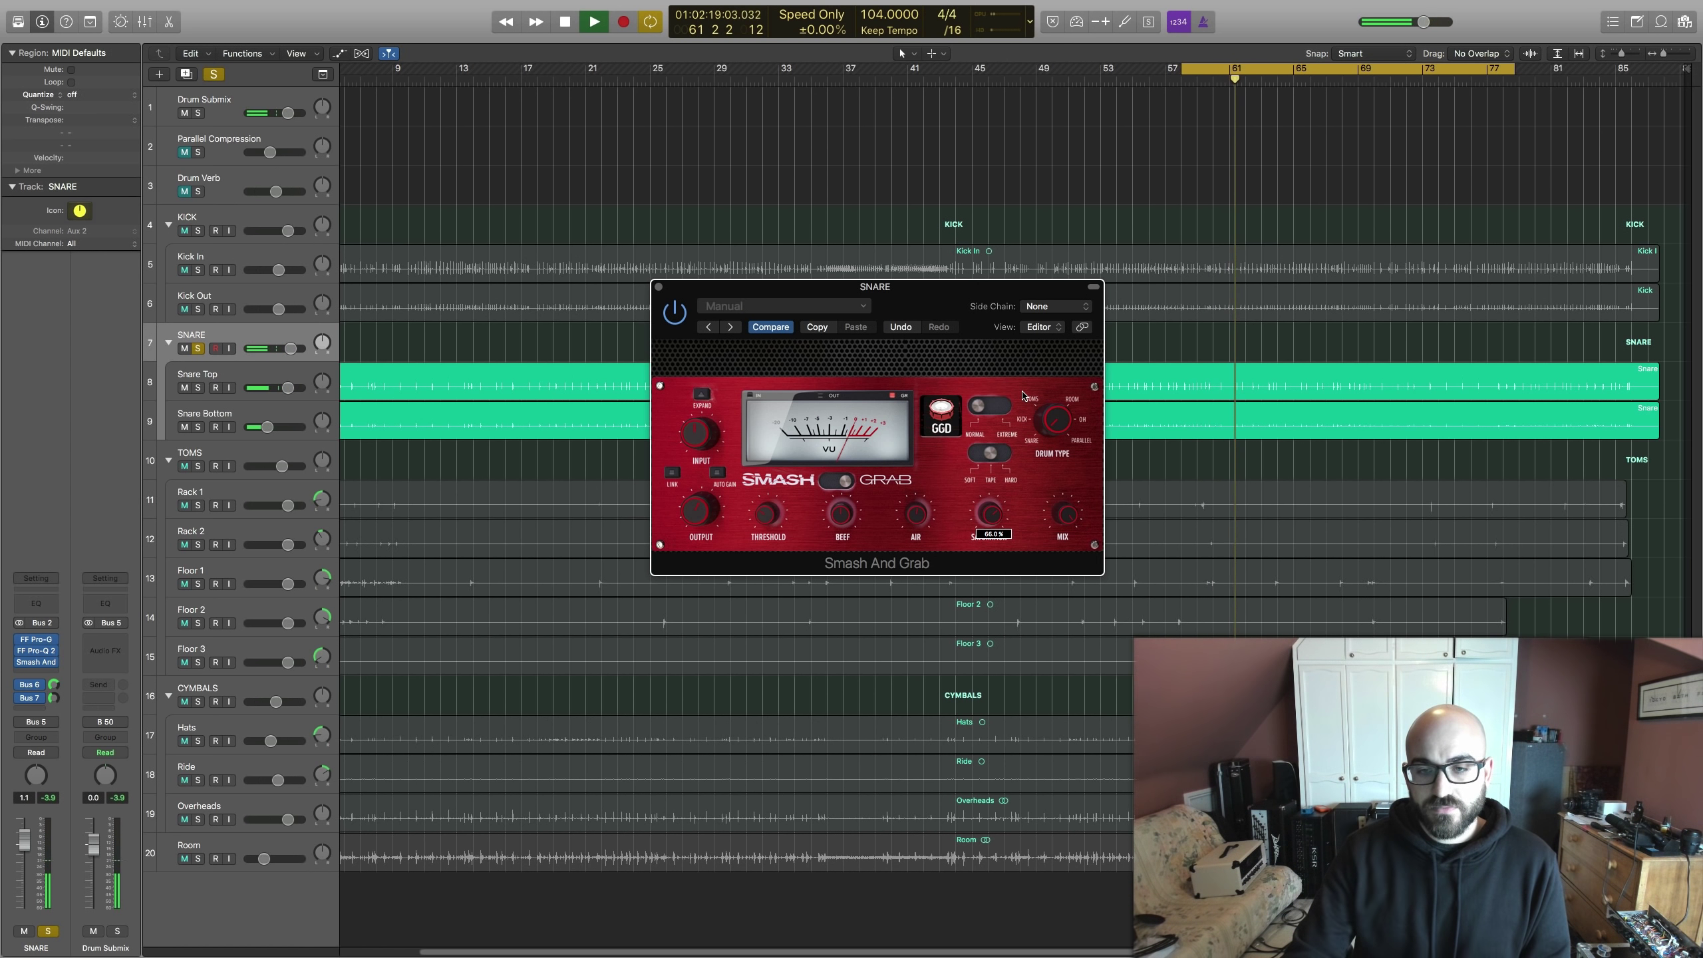
pyautogui.press('space')
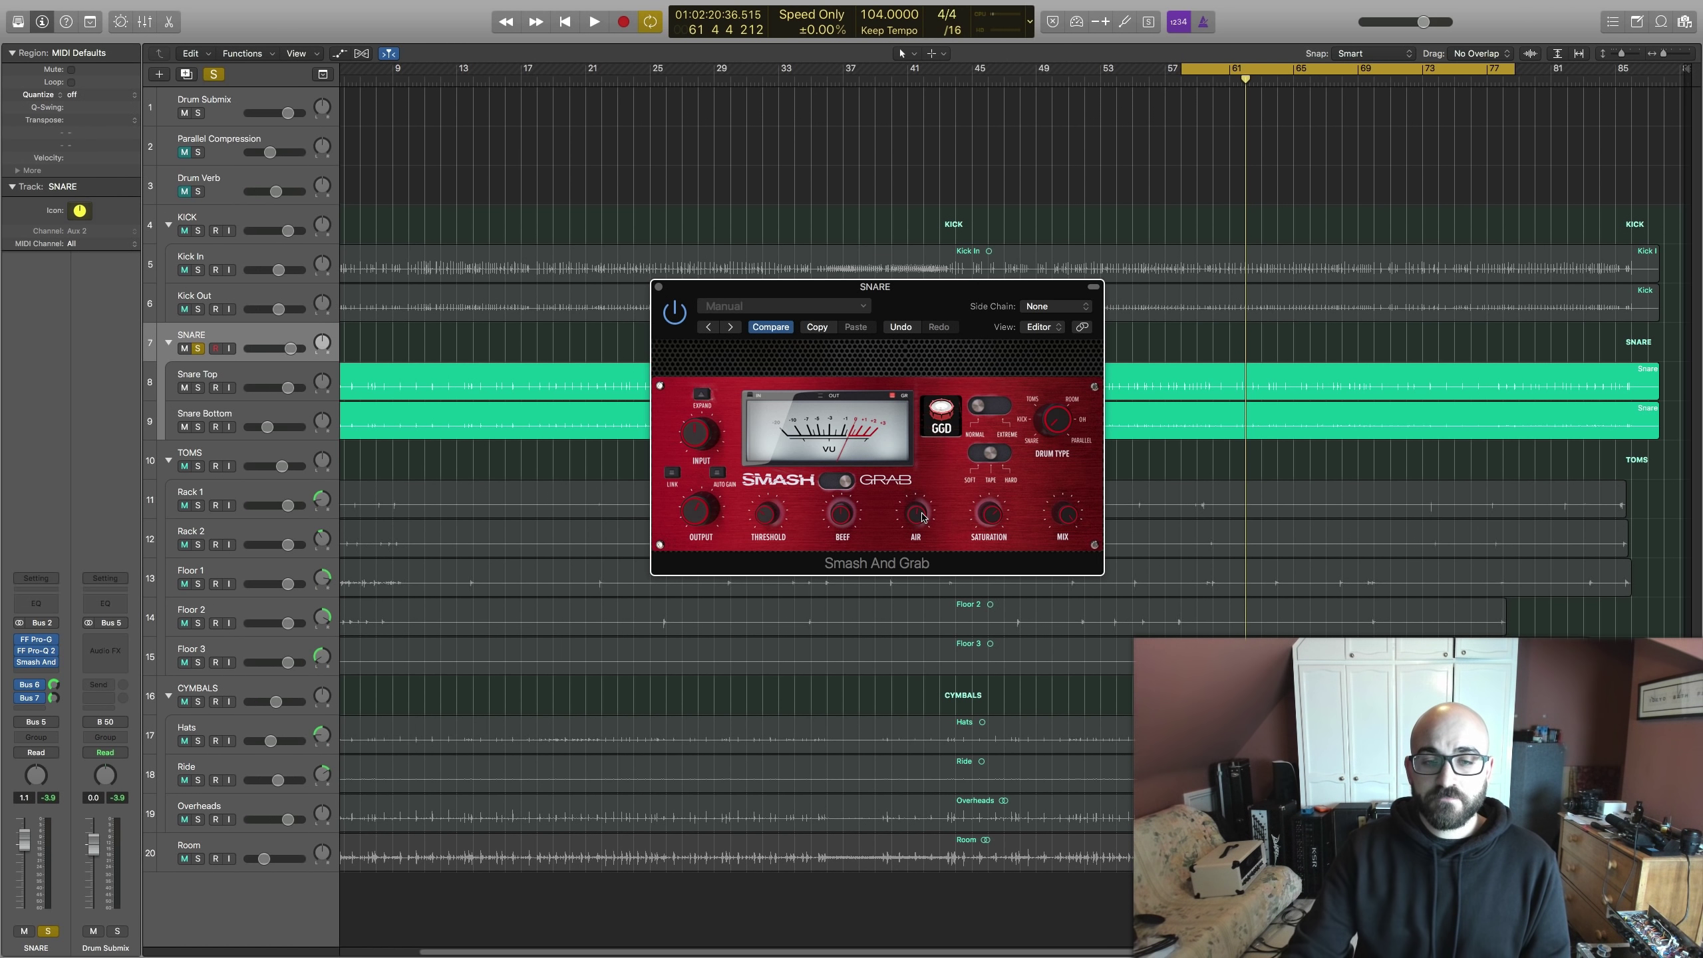
# Trim the snare's AIR to 2.8 dB, then close its Smash And Grab window.
pyautogui.press('space')
pyautogui.moveTo(919, 500)
pyautogui.scroll(-2, 919, 500)
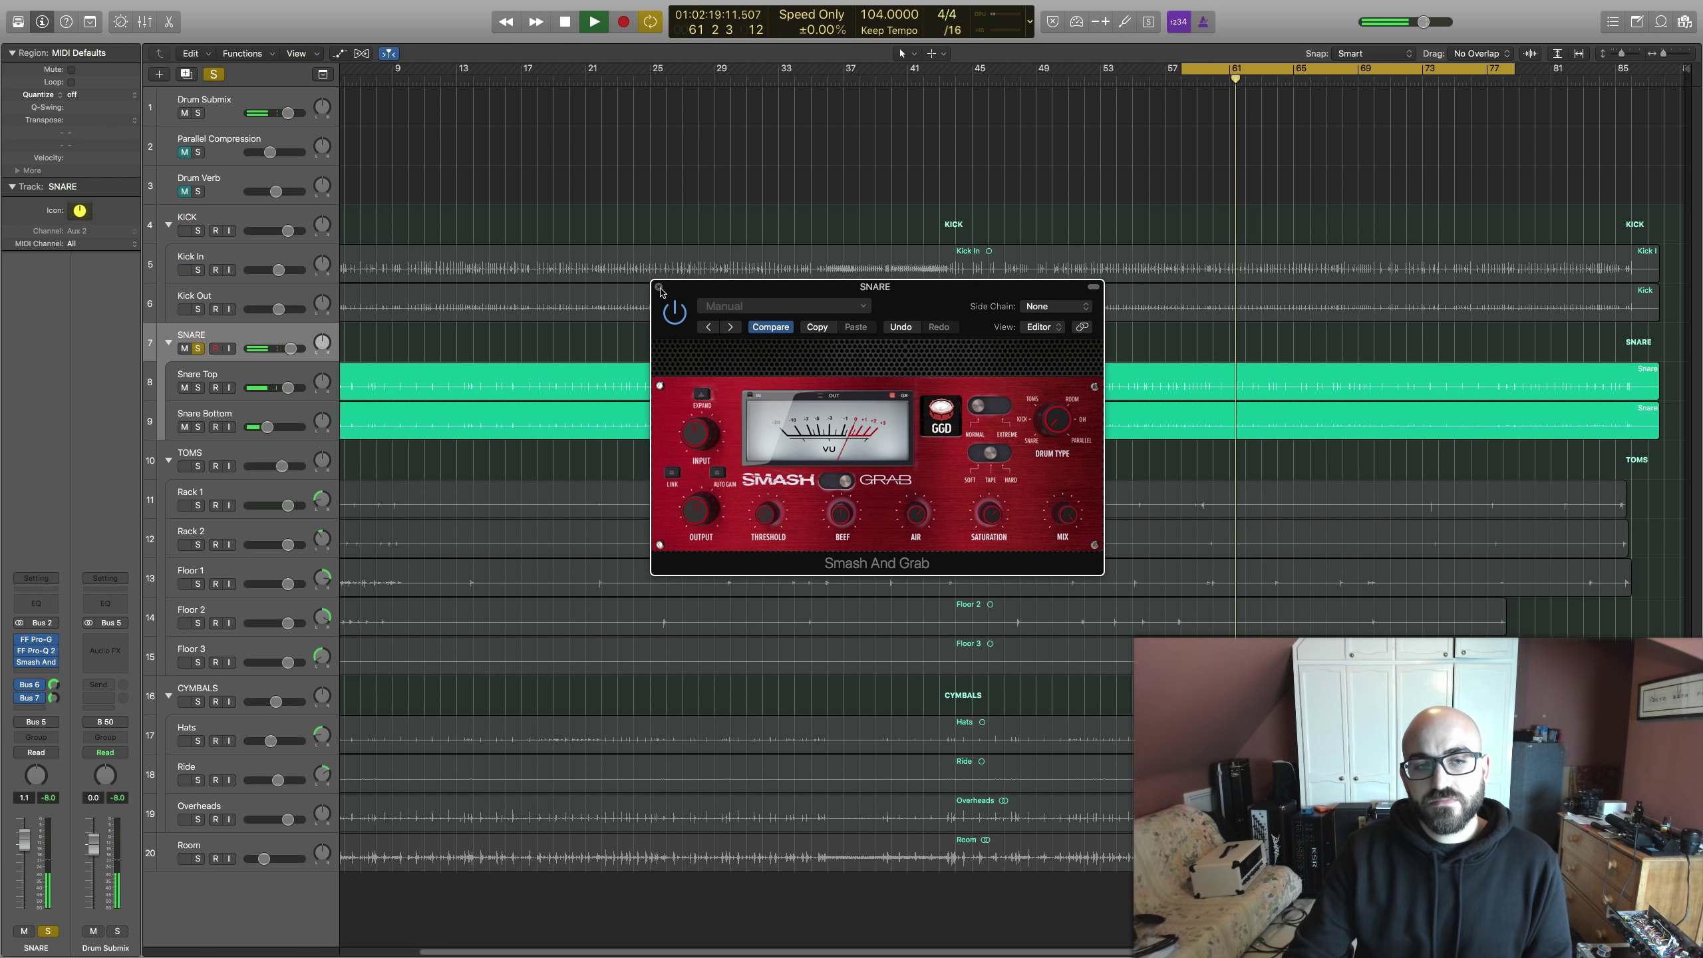
pyautogui.press('space')
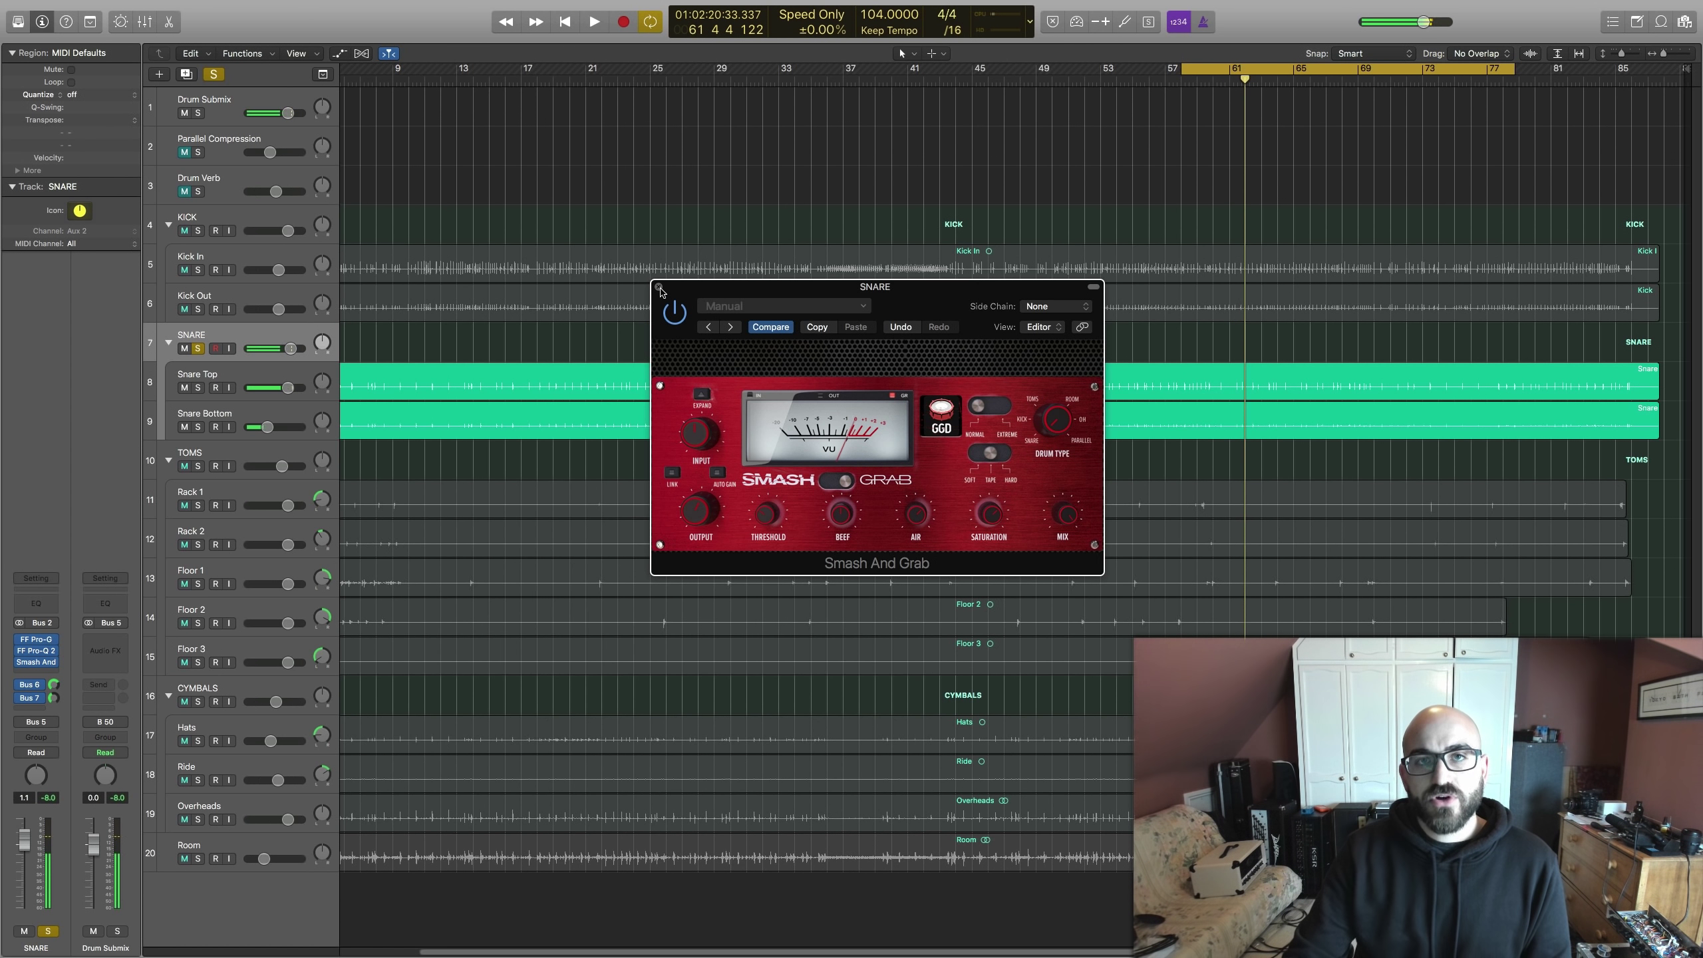
pyautogui.click(659, 288)
# Un-solo the SNARE group, select the TOMS group and turn off the cycle region.
pyautogui.click(197, 348)
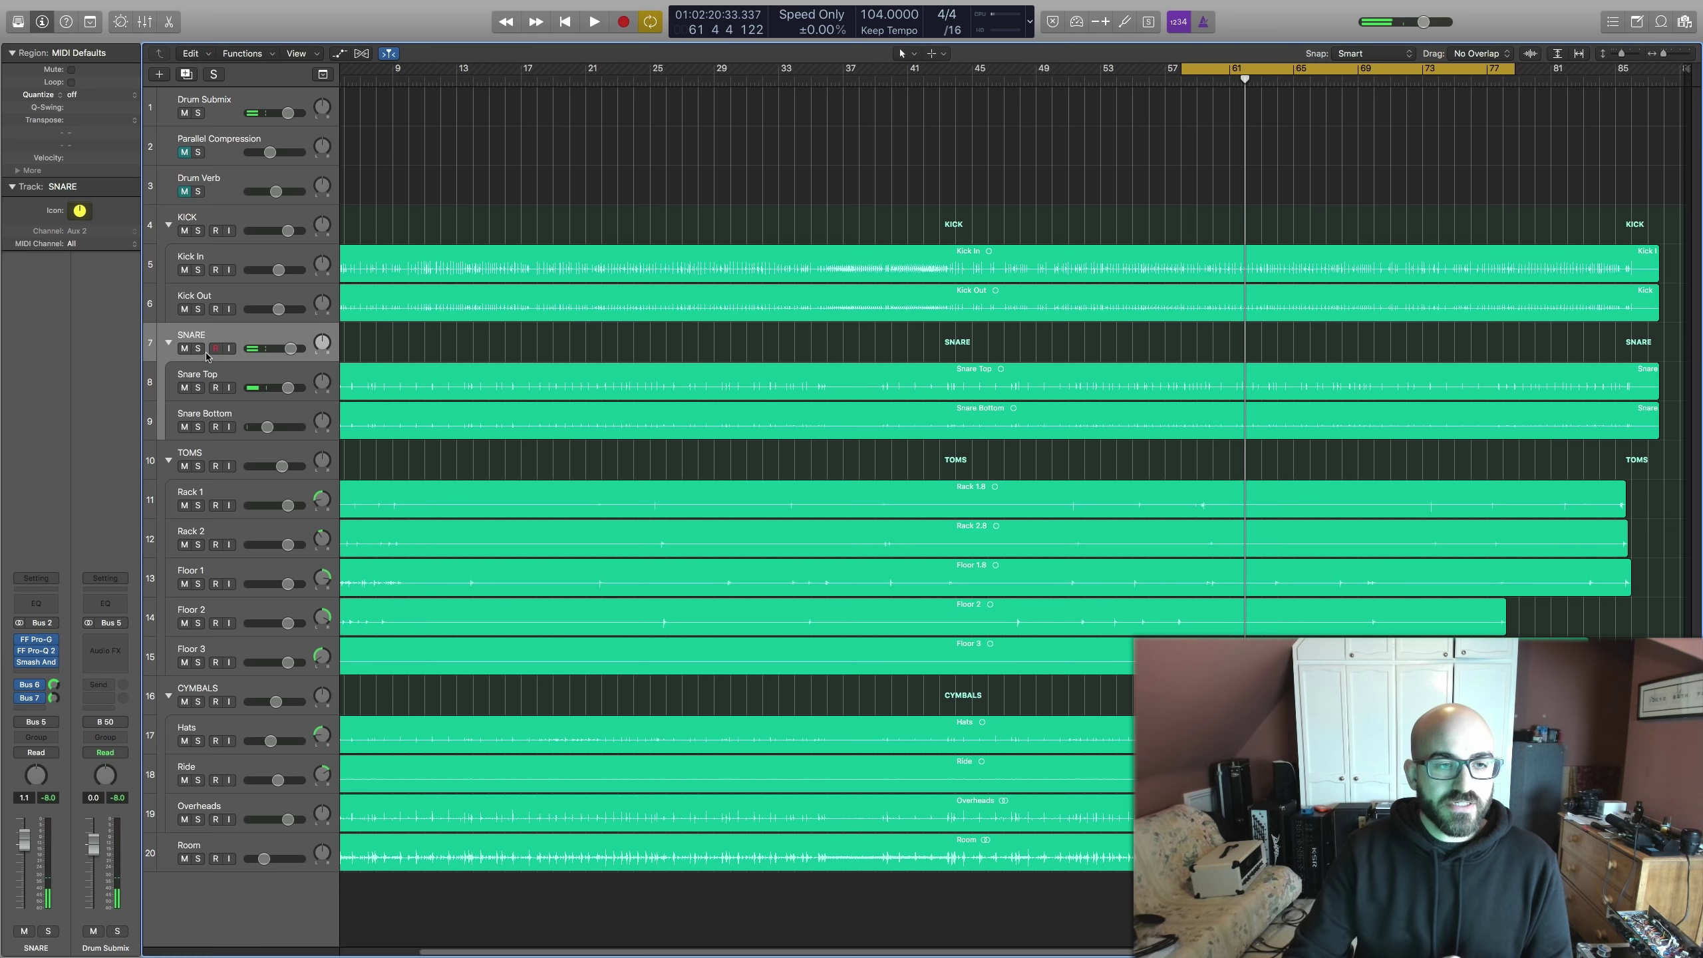
pyautogui.click(201, 460)
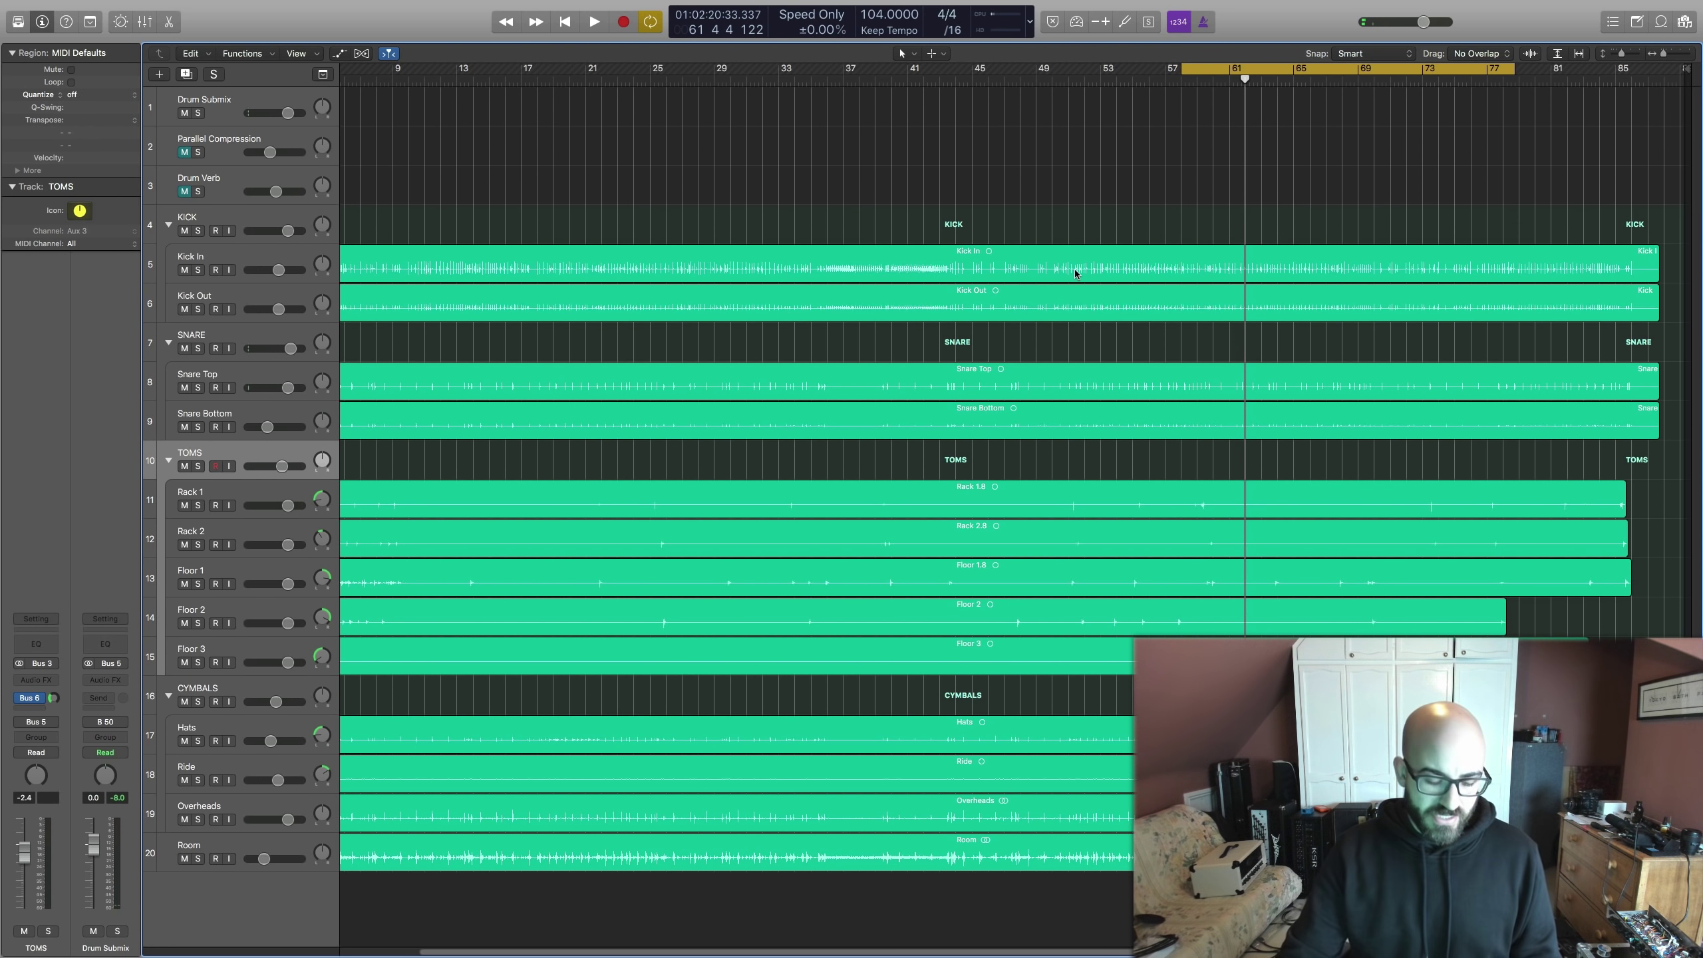
pyautogui.press('super+Right')
pyautogui.click(1123, 76)
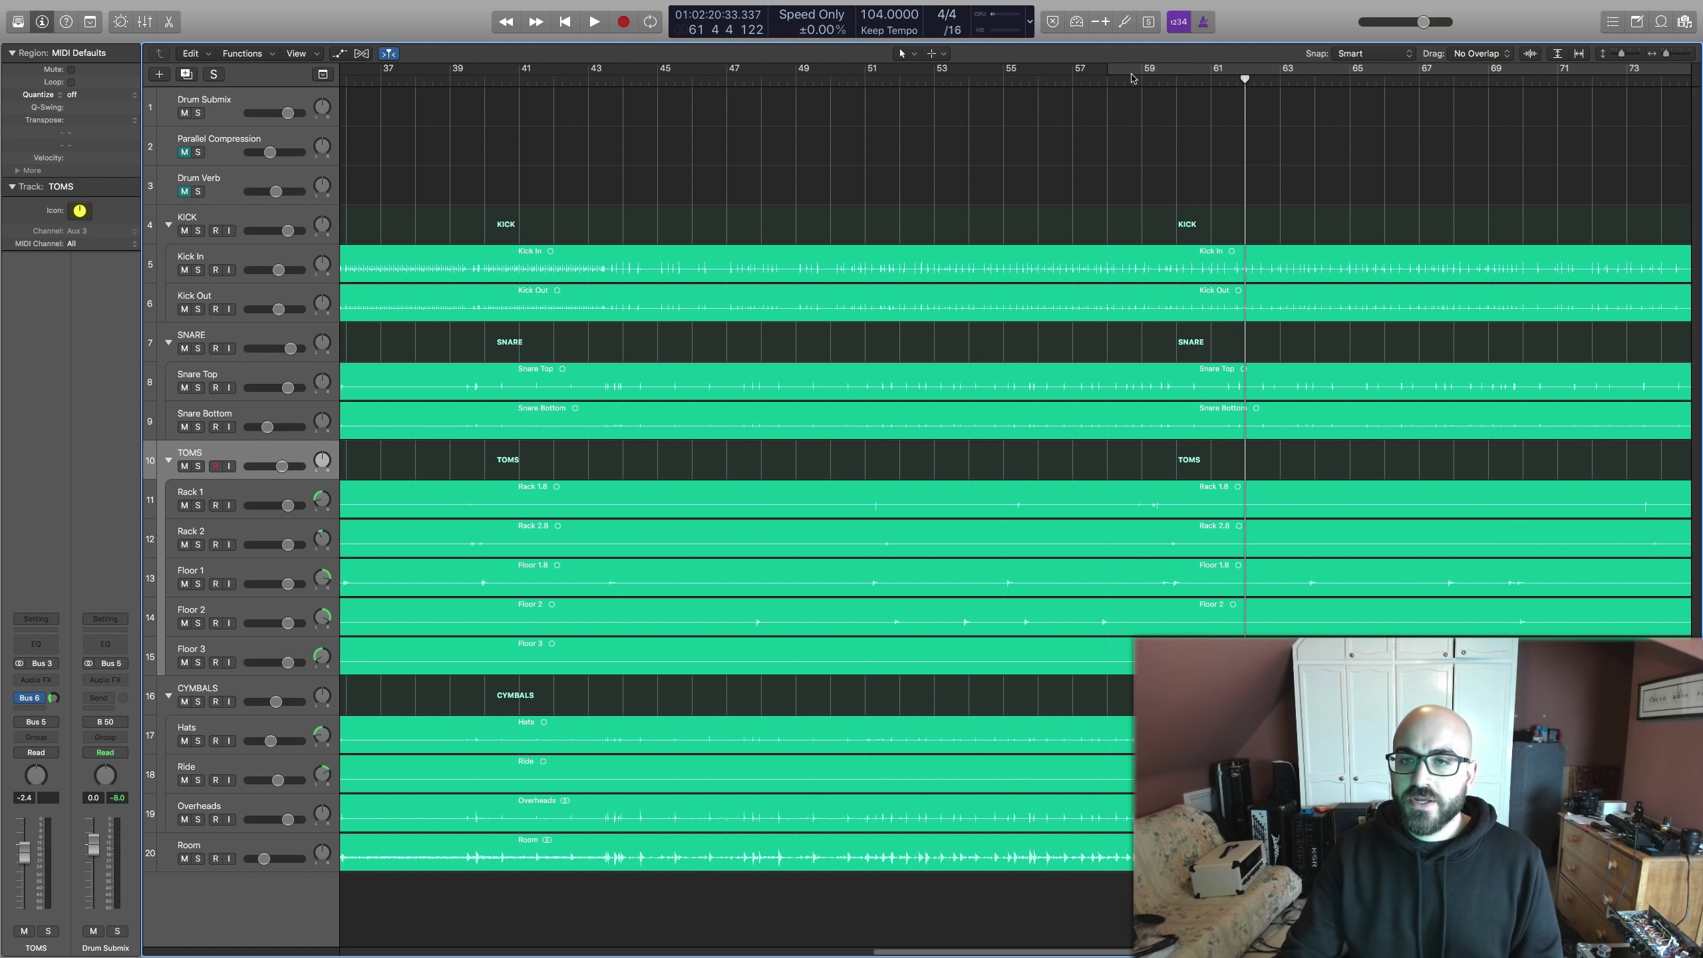
# Loop a short area around bar 59 and open Rack 1's Smash And Grab.
pyautogui.press('super+Right')
pyautogui.hscroll(5, 1211, 140)
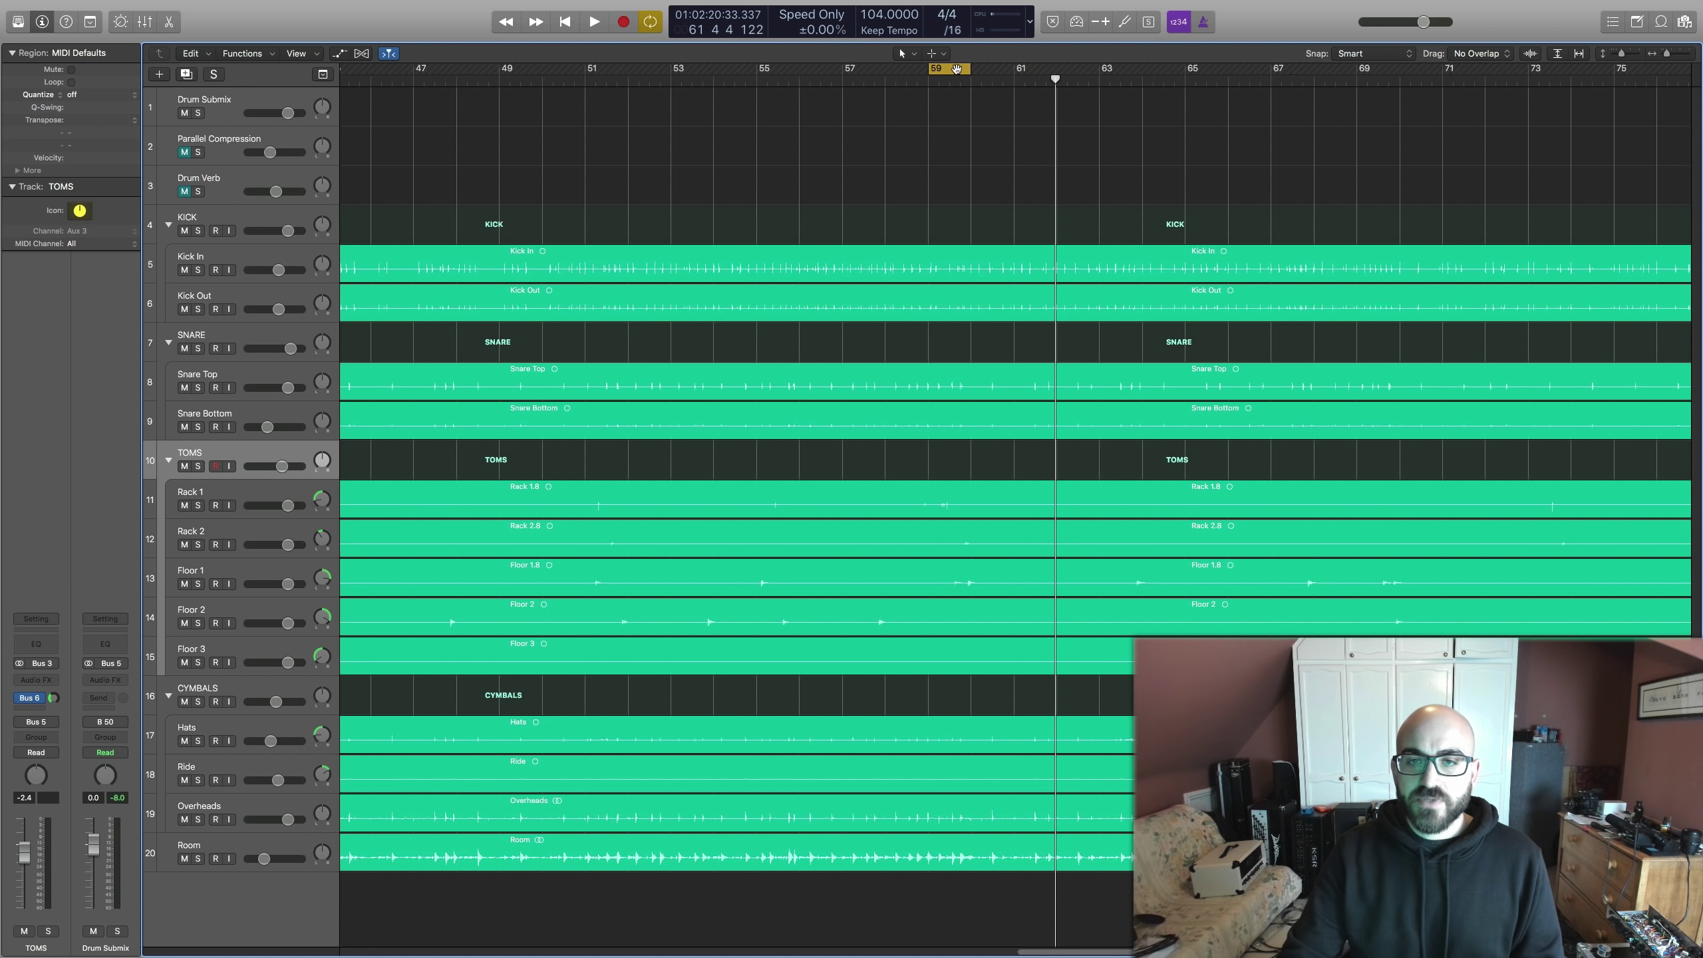
pyautogui.moveTo(959, 71); pyautogui.dragTo(942, 72)
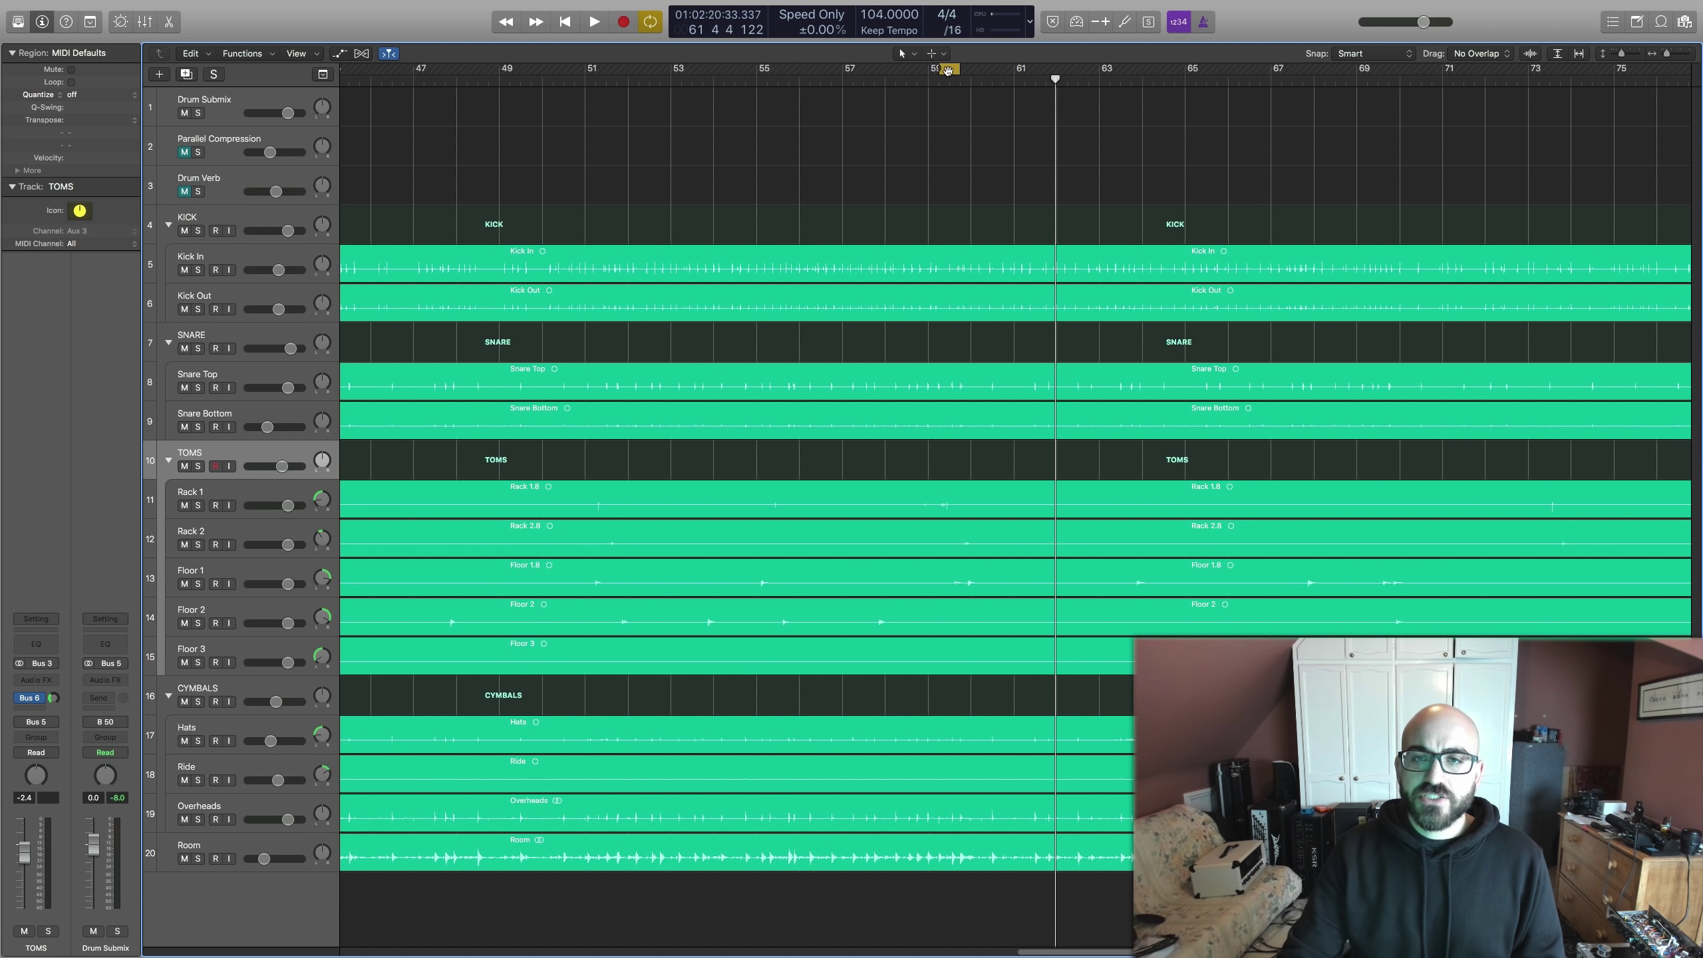
pyautogui.click(230, 498)
pyautogui.press('v')
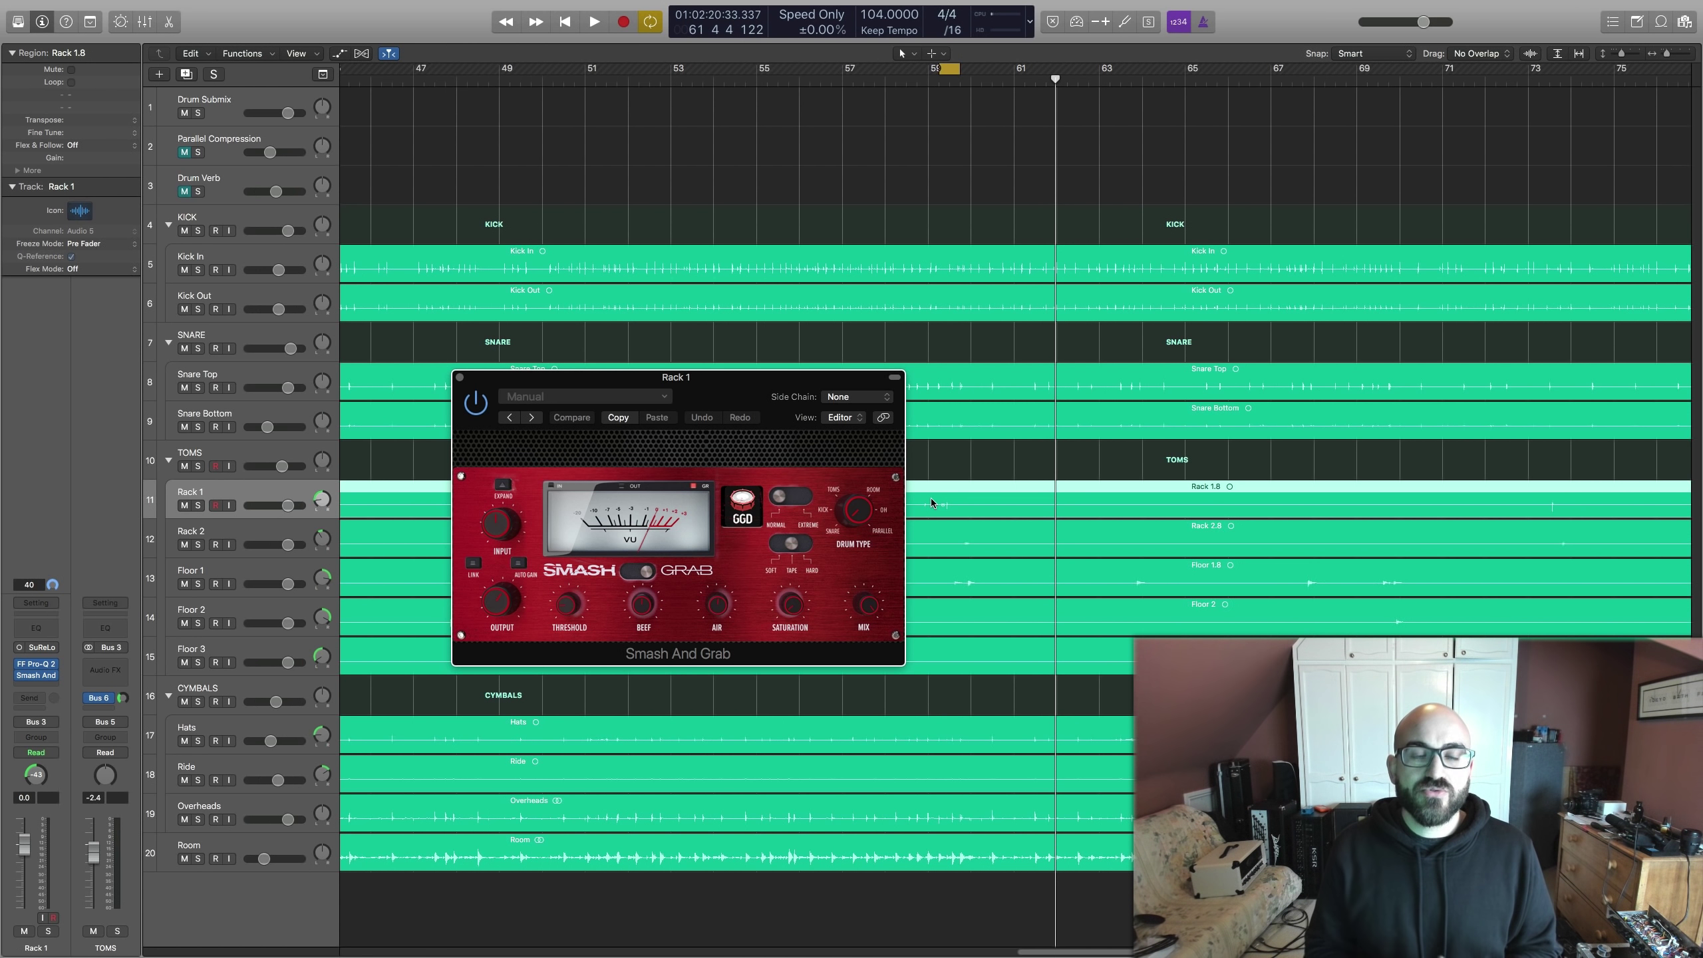
# Set Rack 1's compressor to Grab, solo Rack 1, threshold to -11.7 dB, and play.
pyautogui.click(633, 571)
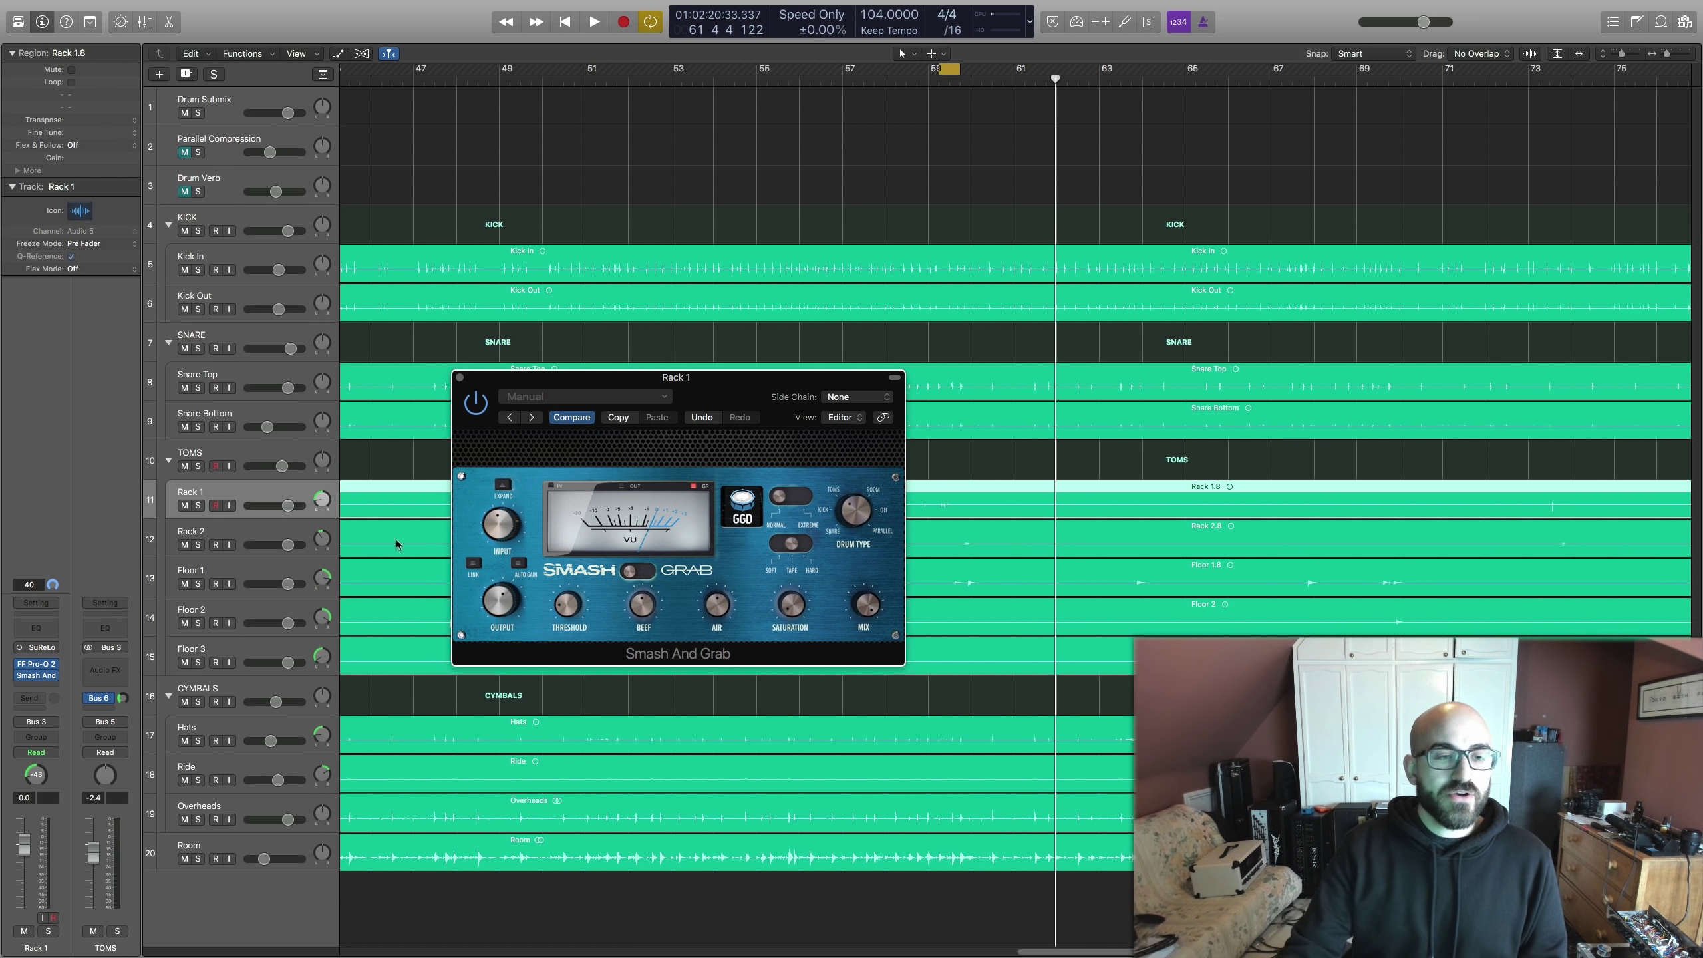
pyautogui.click(198, 506)
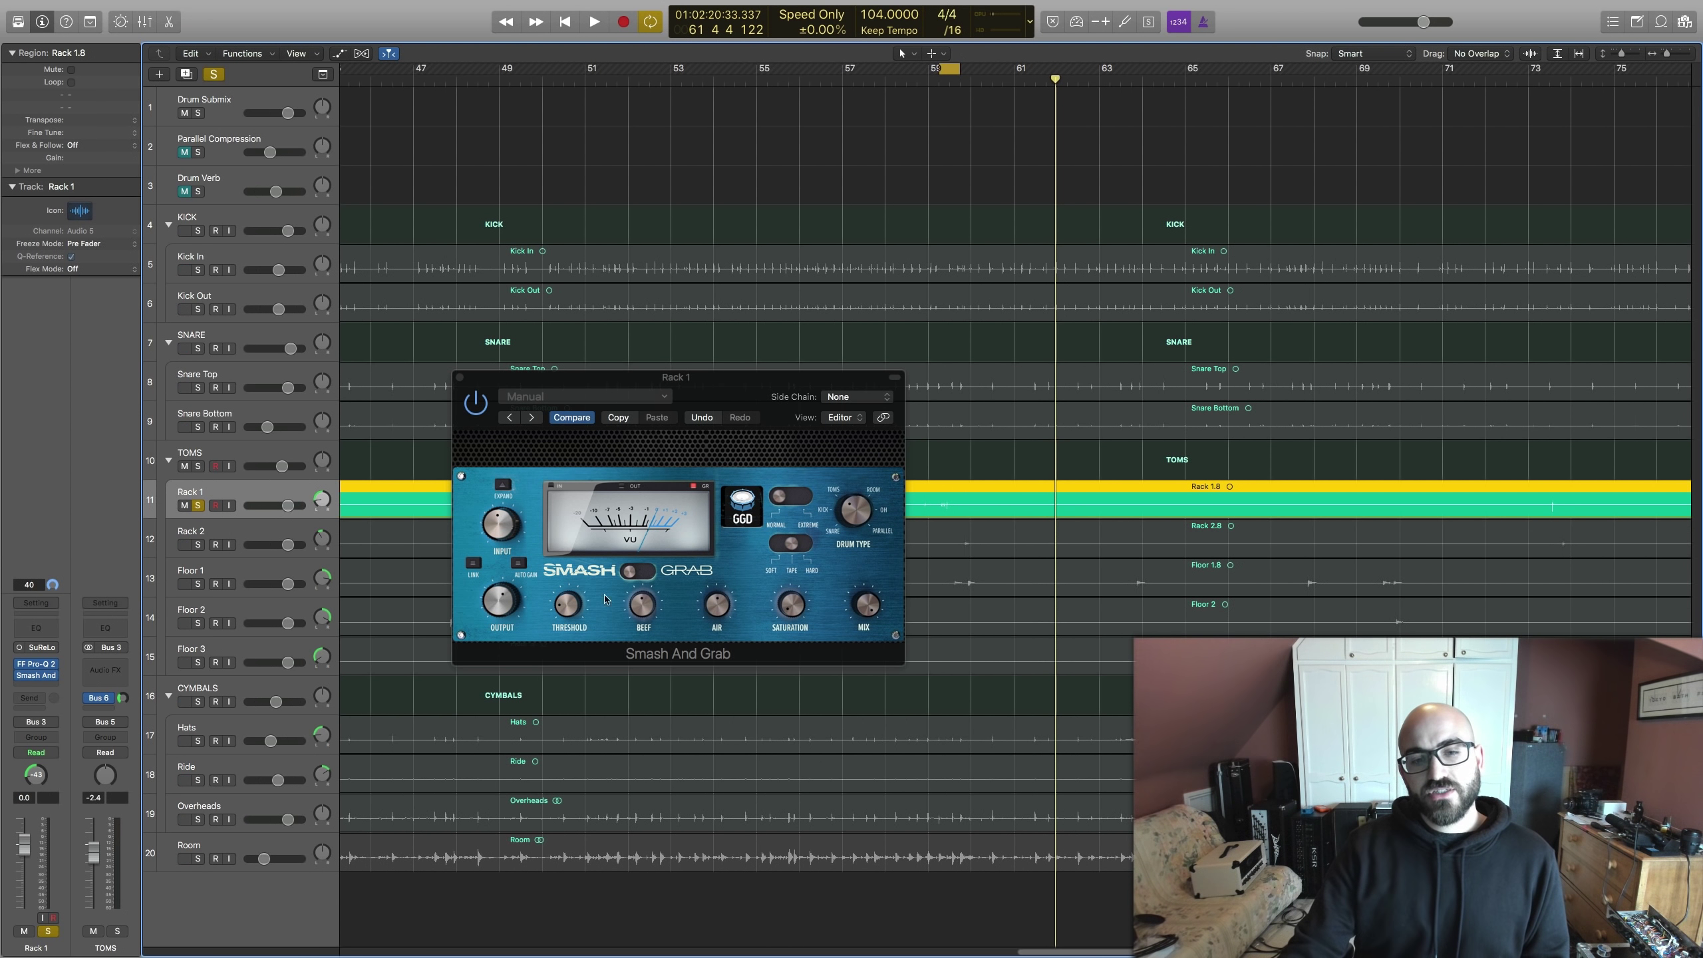
pyautogui.moveTo(580, 608); pyautogui.dragTo(584, 513)
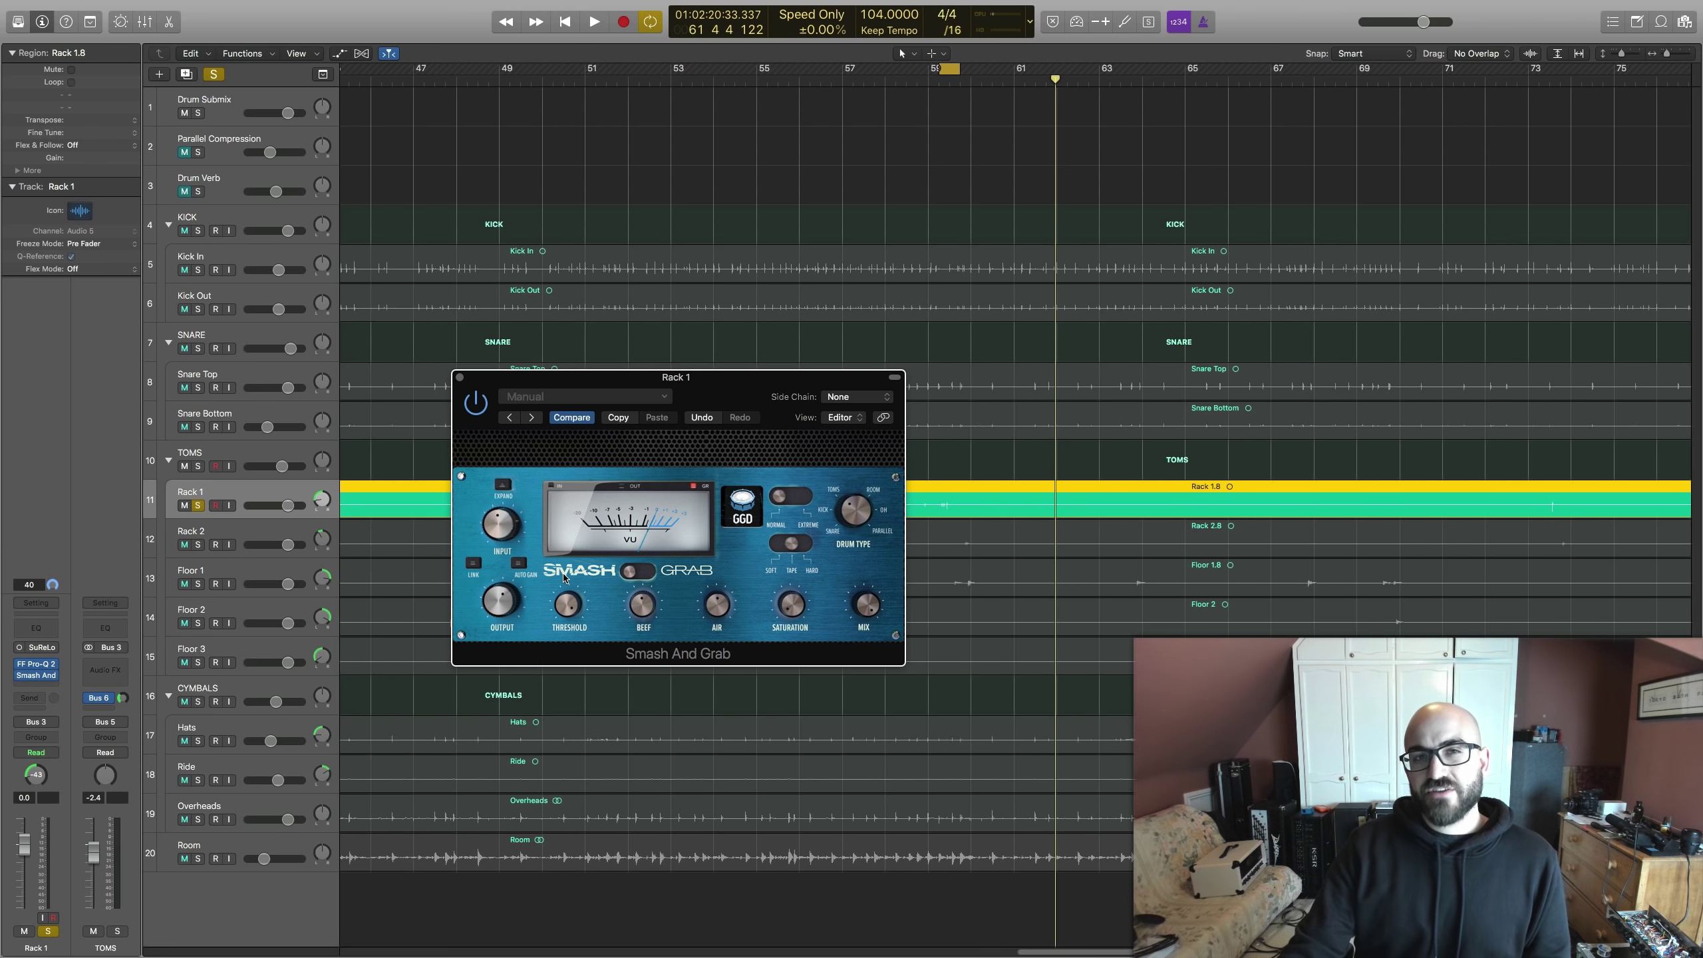
pyautogui.press('space')
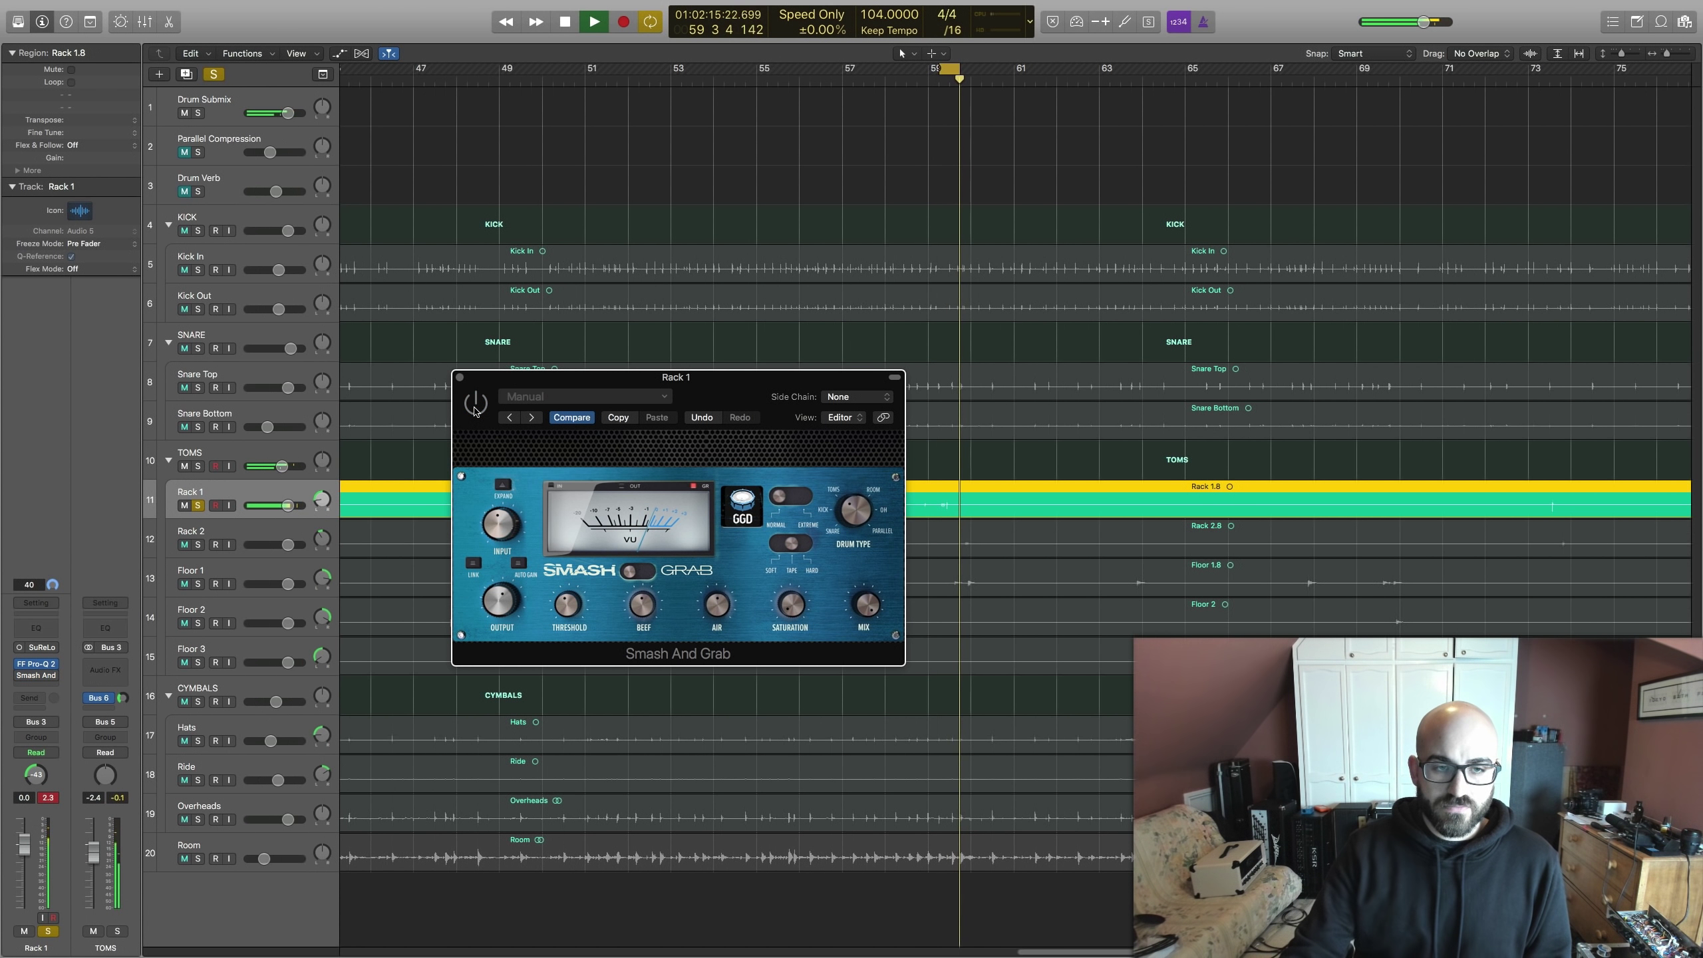
# Set Rack 1's output to -3 dB and lower Air from 6.7 to 3.7 dB.
pyautogui.moveTo(492, 614); pyautogui.dragTo(490, 620)
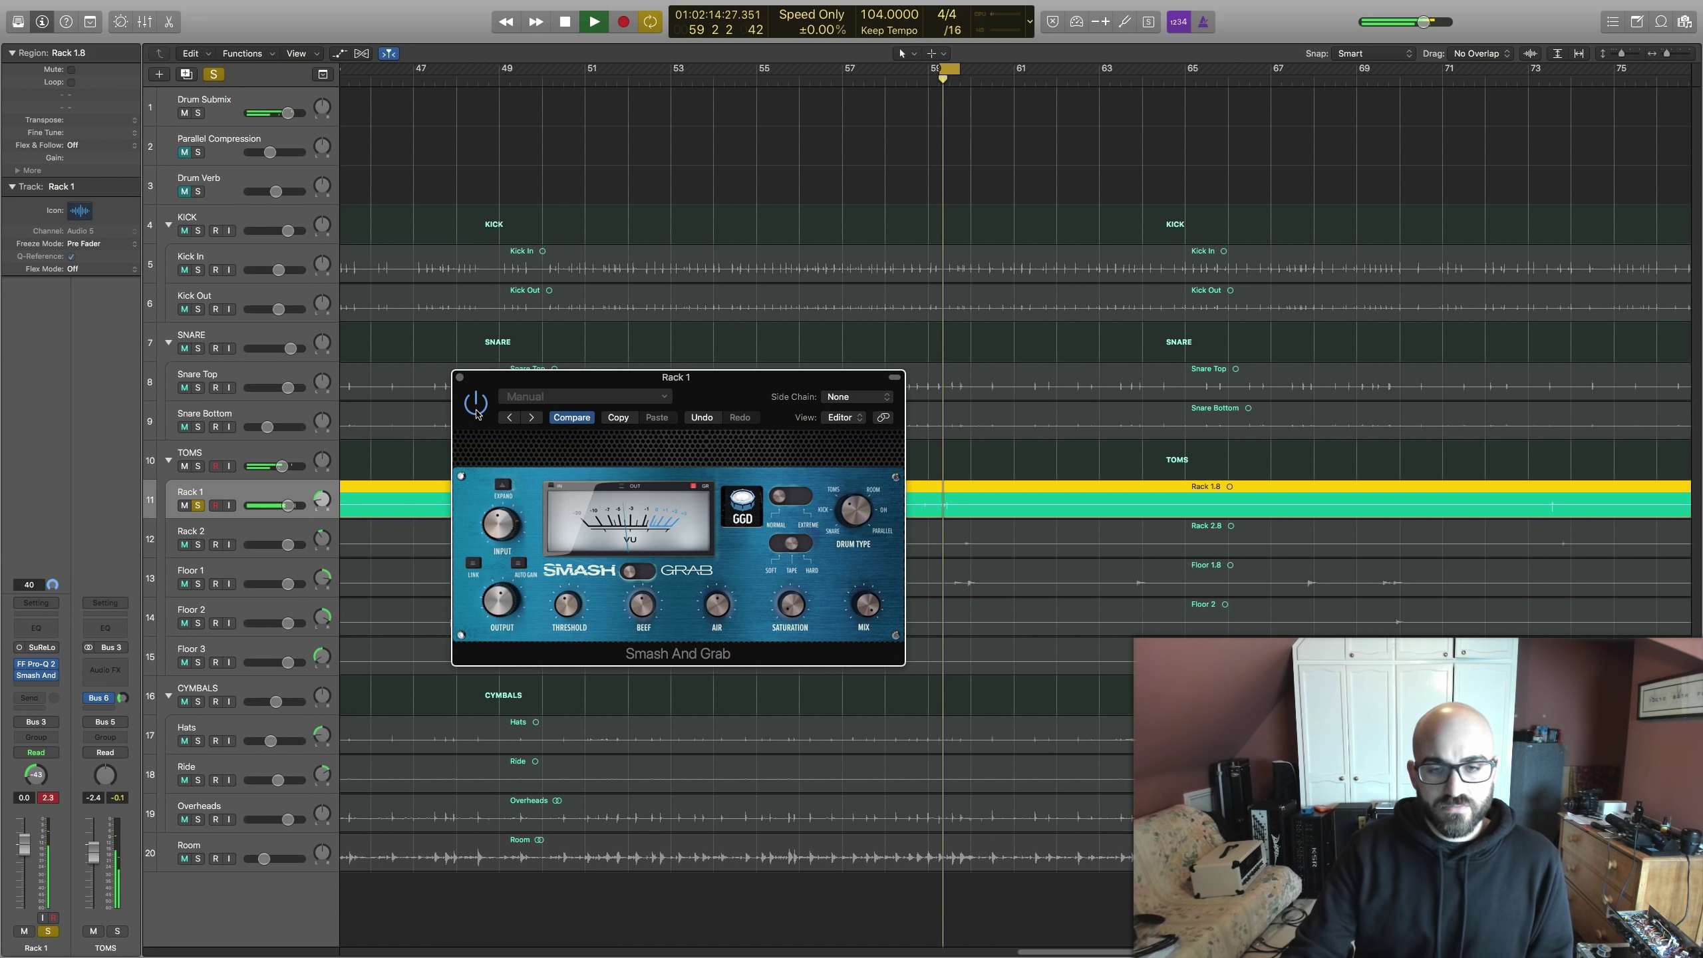
pyautogui.press('space')
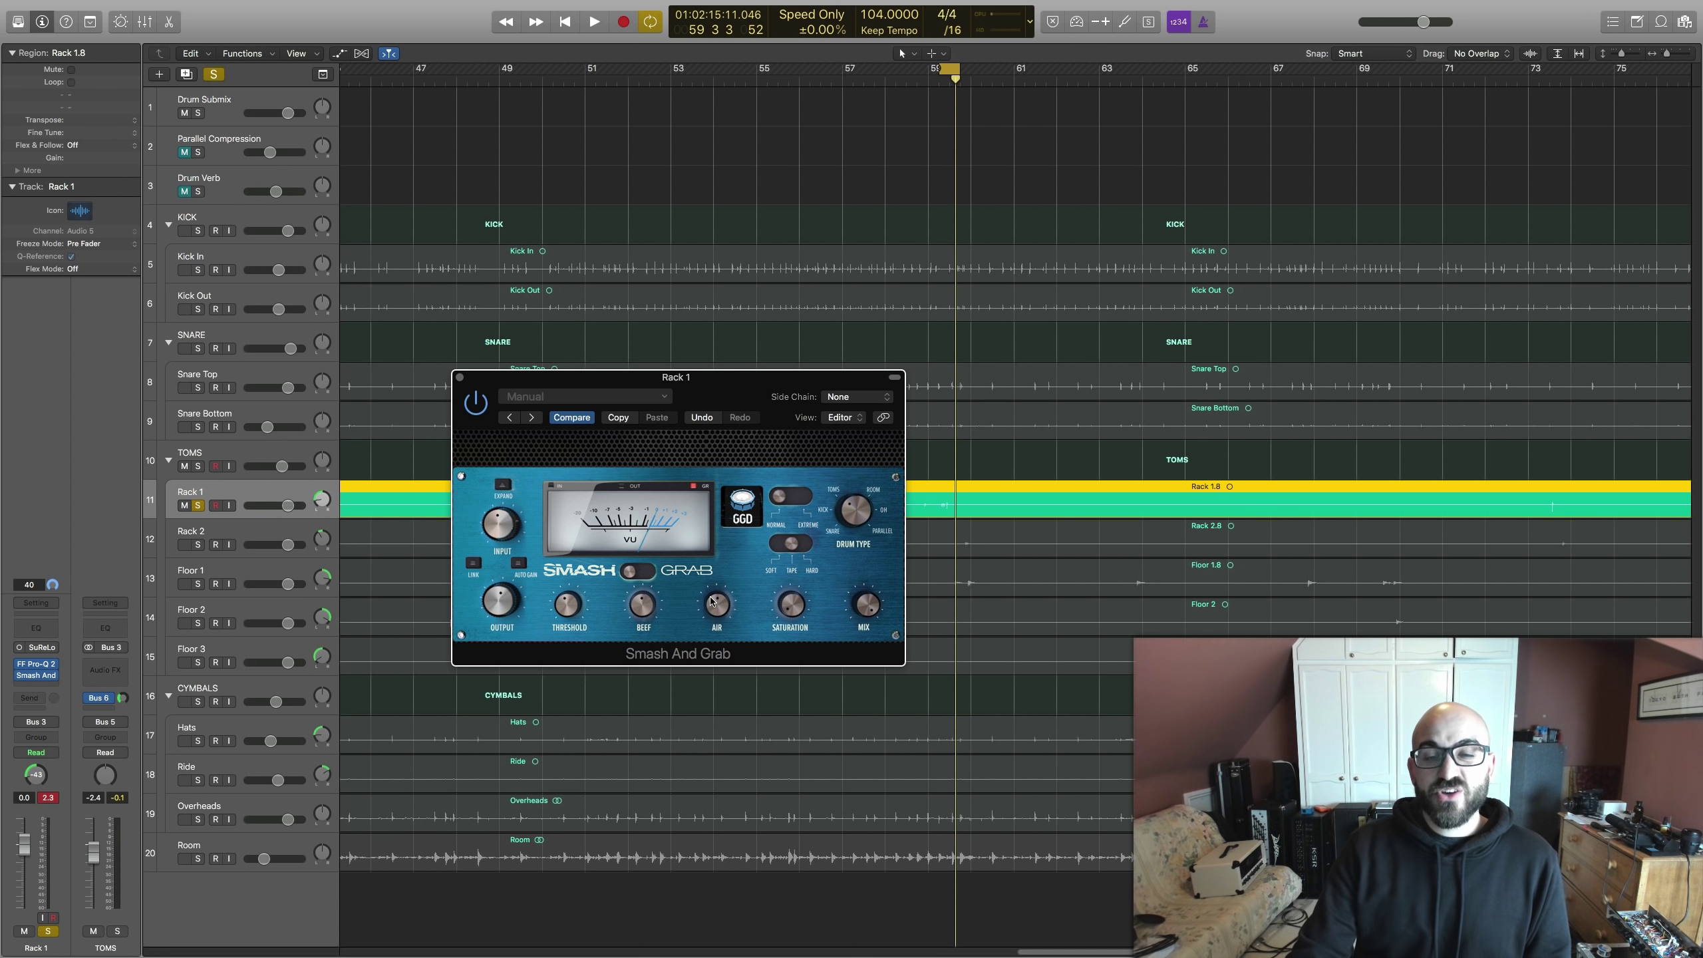
pyautogui.press('space')
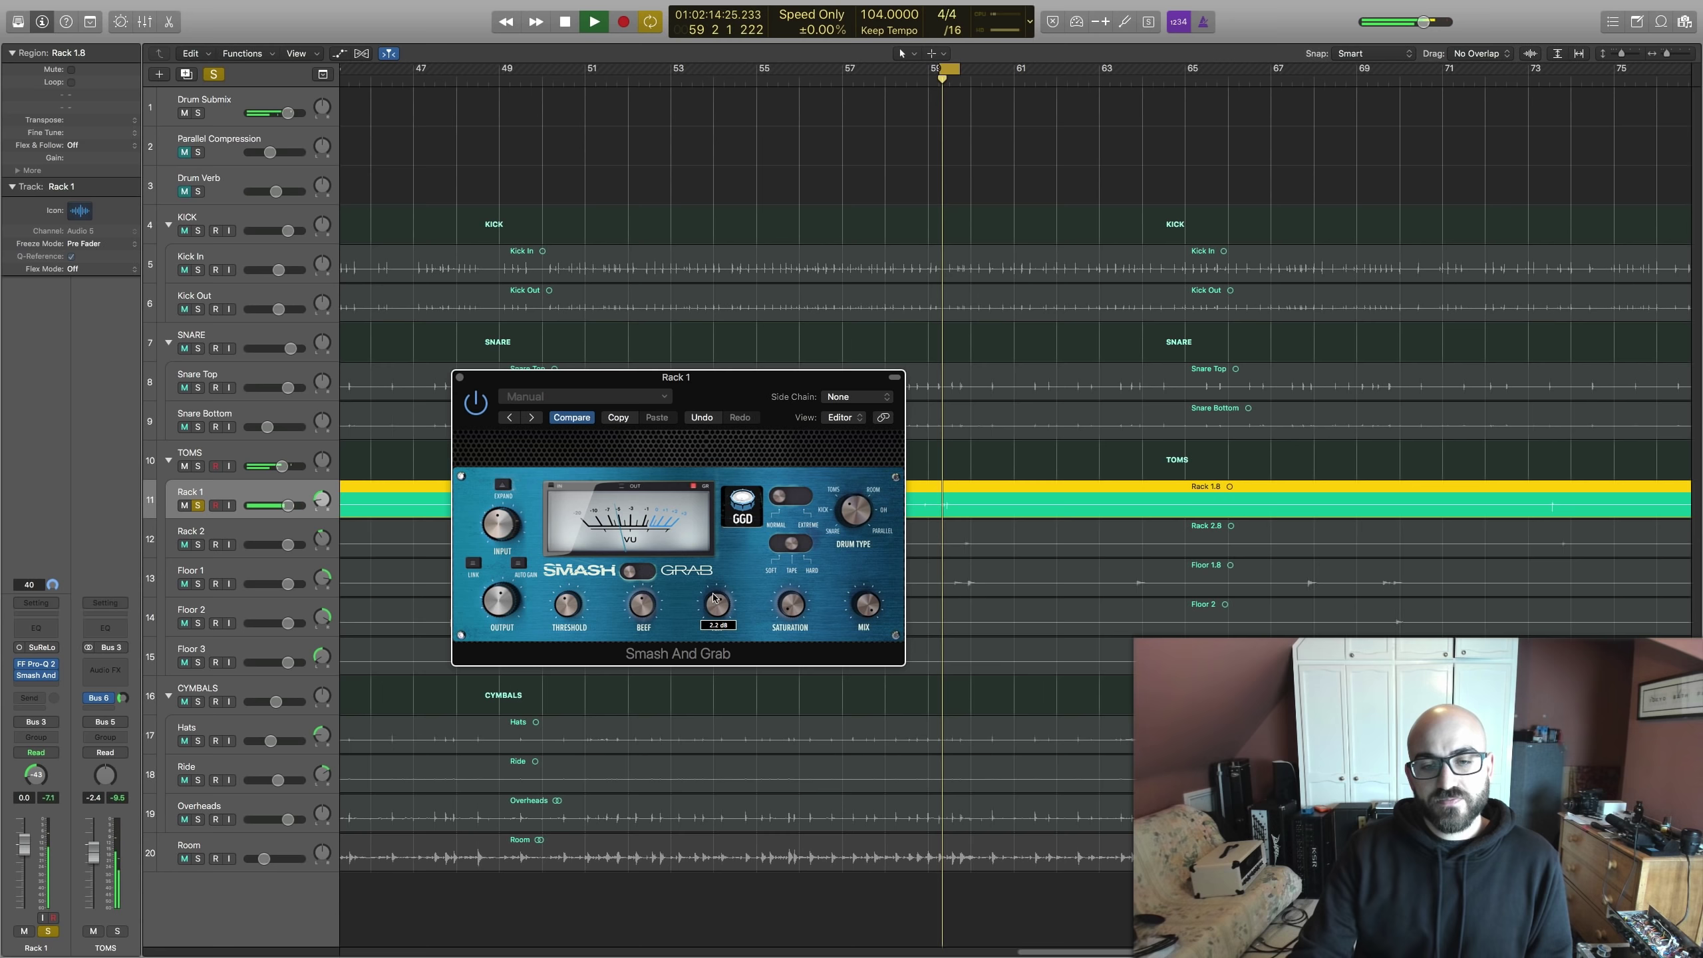
pyautogui.moveTo(712, 559)
pyautogui.mouseDown()
pyautogui.moveTo(714, 530)
pyautogui.moveTo(712, 577)
pyautogui.mouseUp()
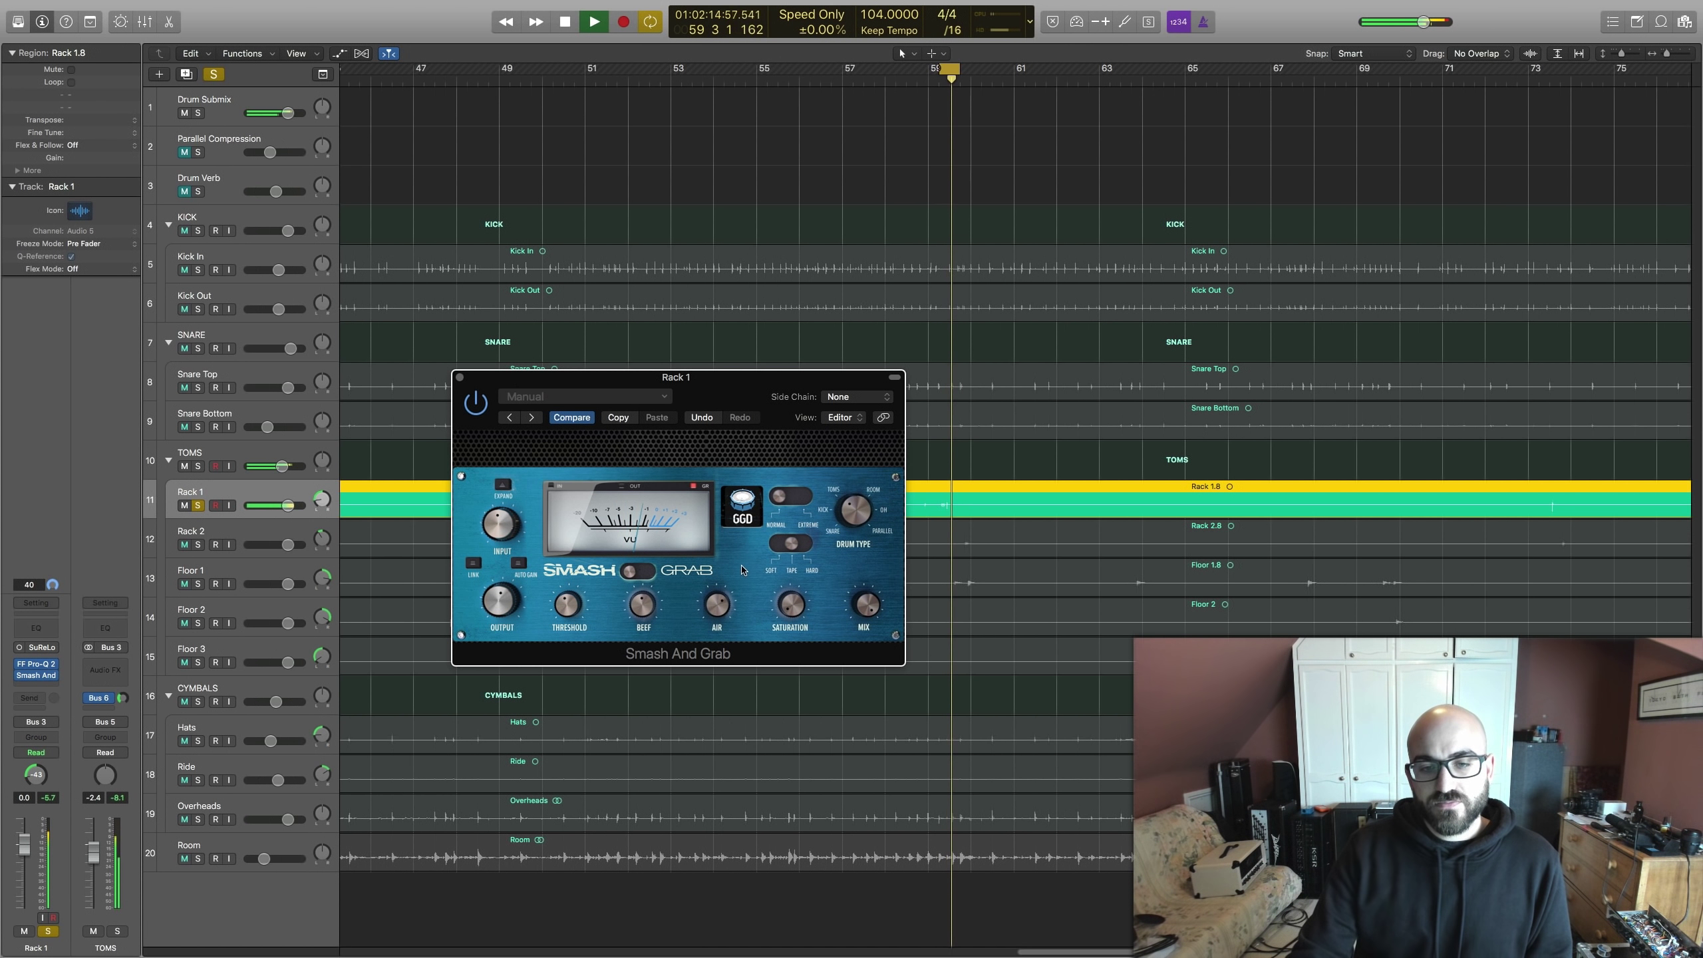
pyautogui.press('space')
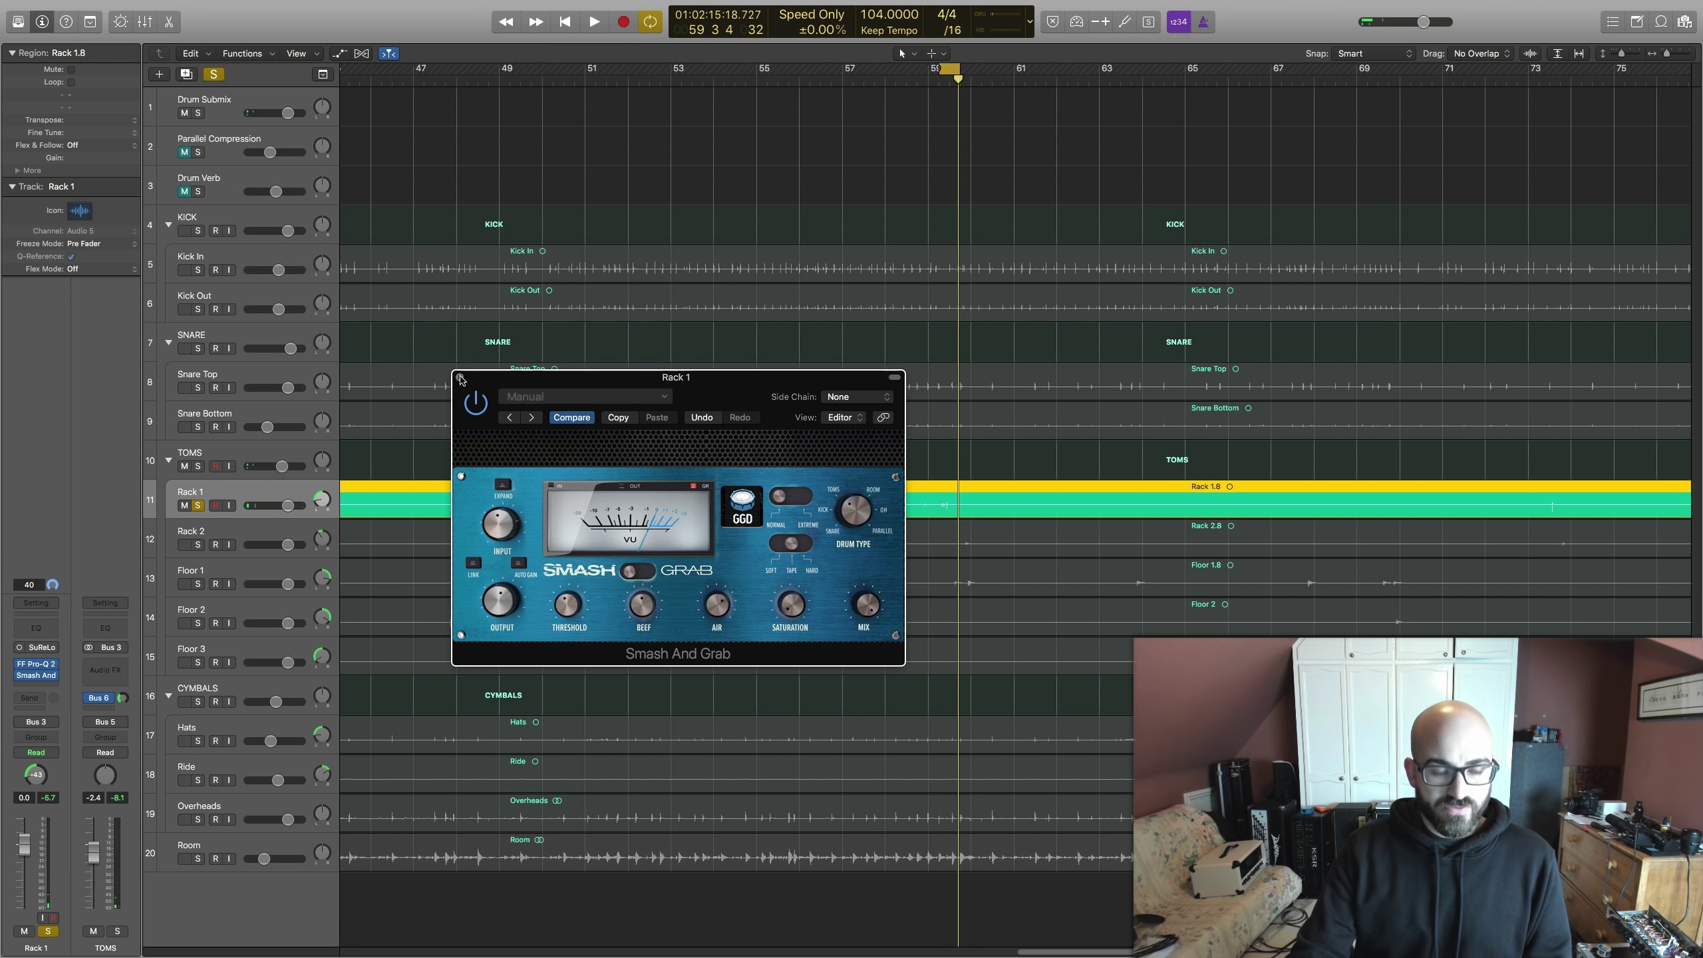
# Close the Rack 1 compressor and copy its Smash And Grab onto Rack 2 in the Mixer.
pyautogui.click(460, 378)
pyautogui.press('x')
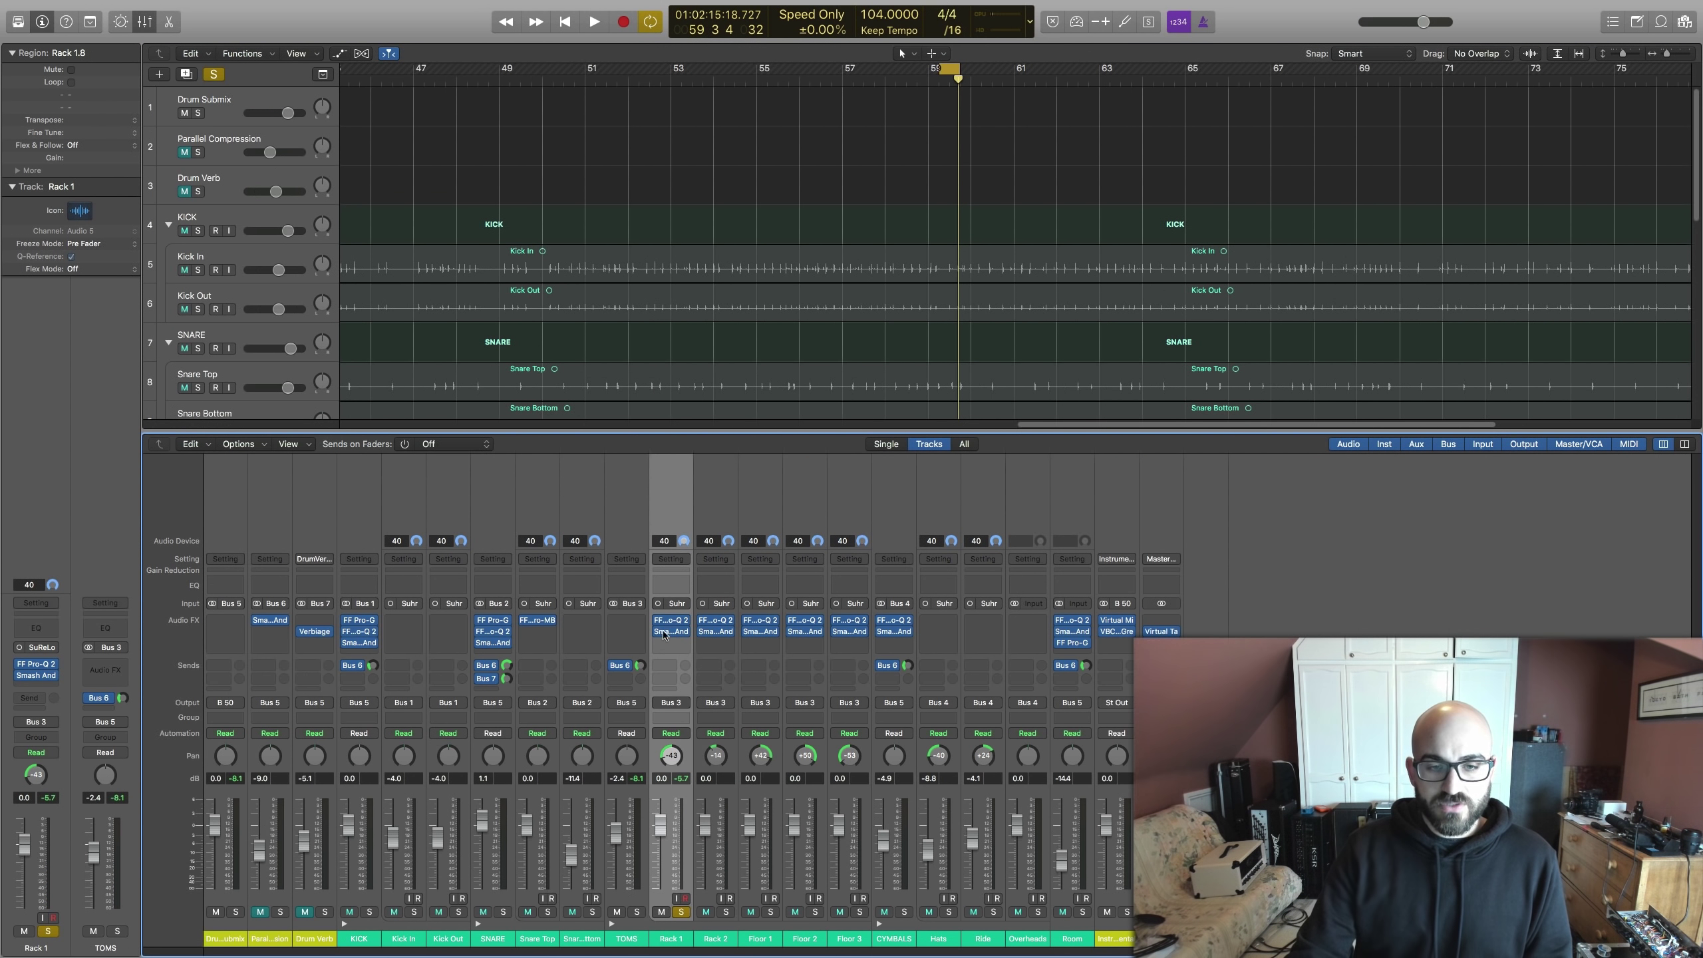
pyautogui.moveTo(670, 635); pyautogui.dragTo(756, 636)
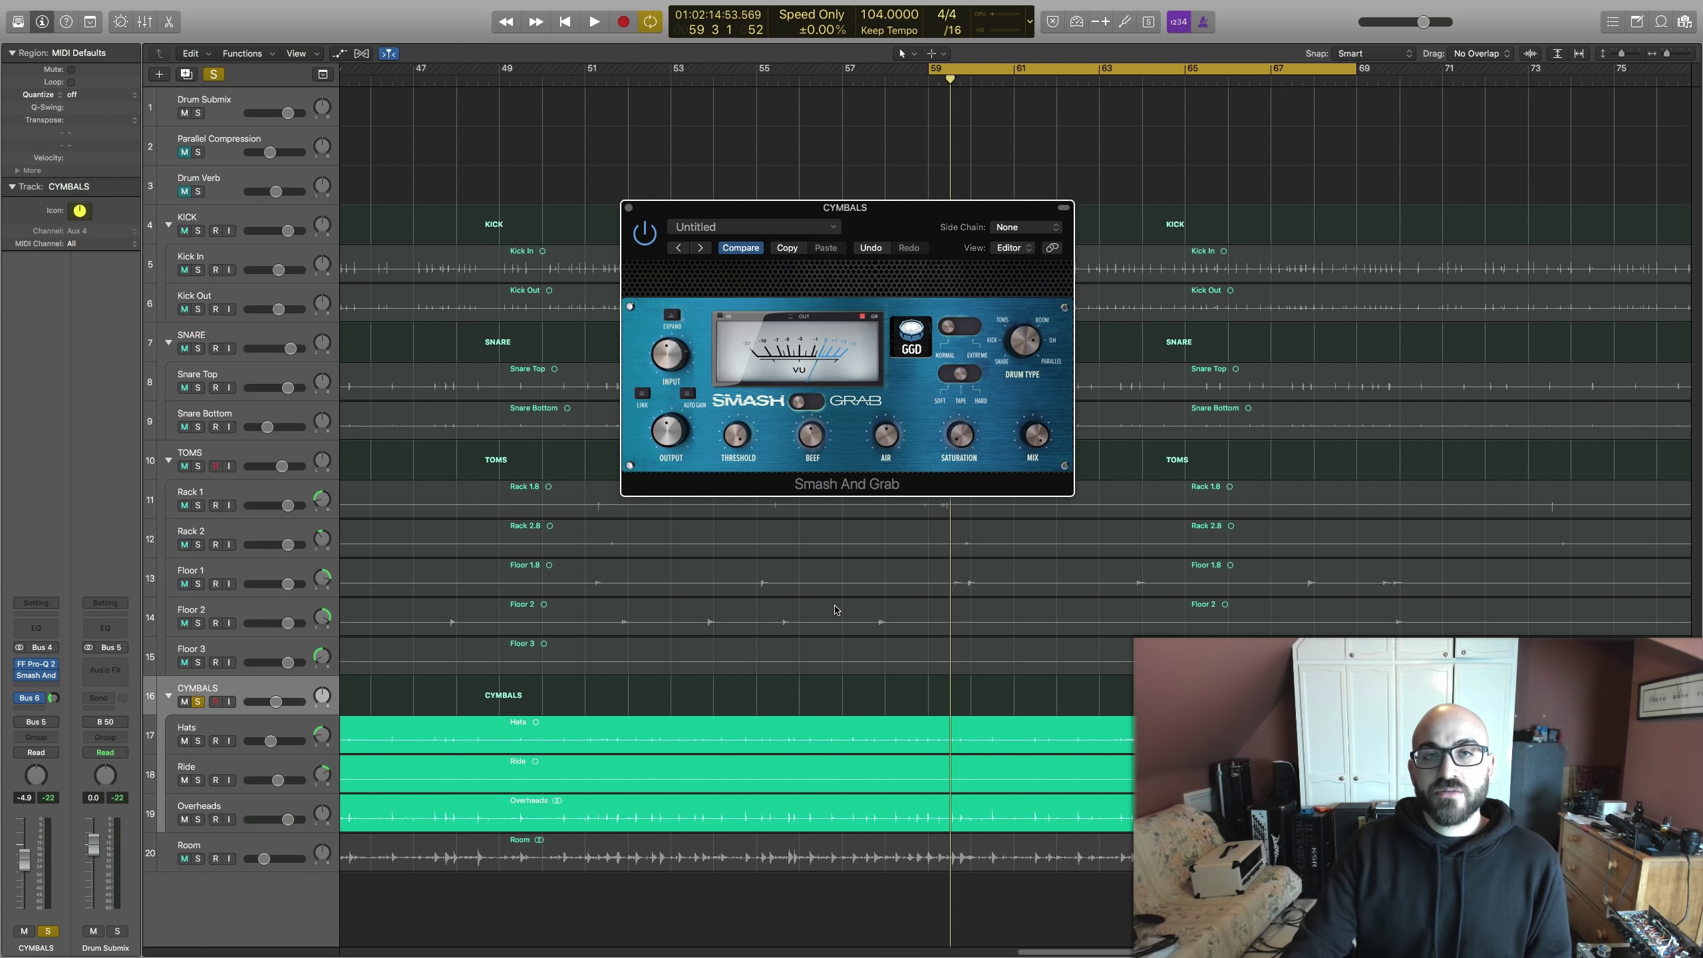
# Lower the CYMBALS Smash And Grab threshold to about -31.7 dB while the loop plays.
pyautogui.press('space')
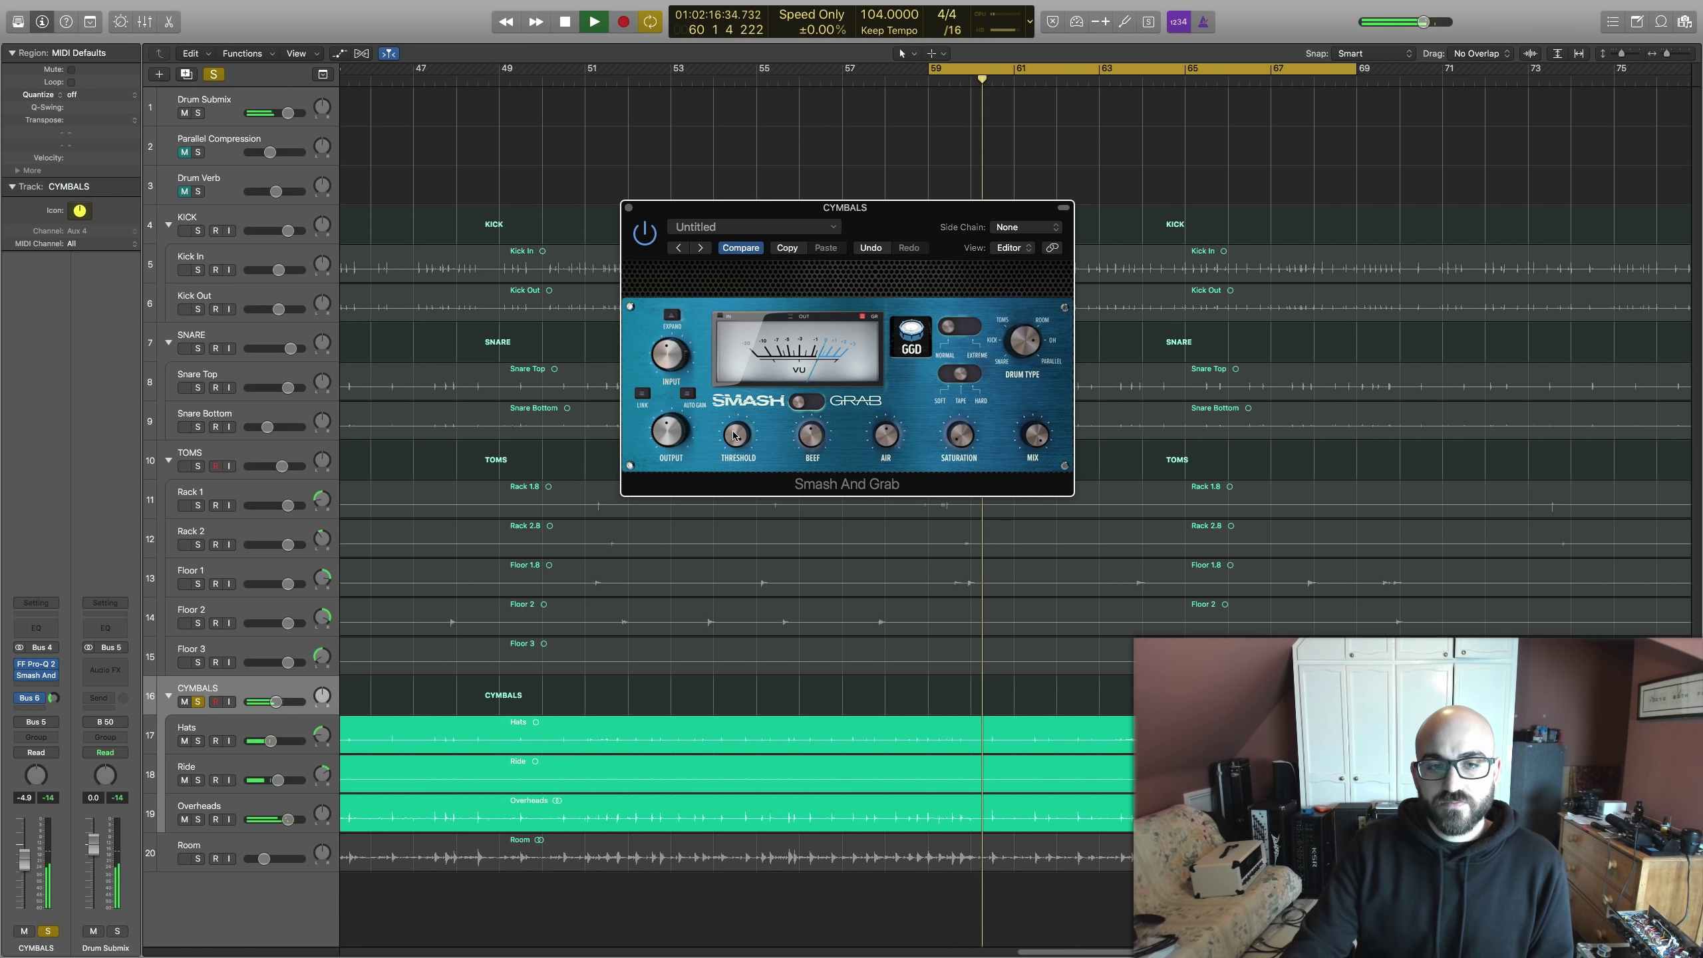
pyautogui.moveTo(735, 436); pyautogui.dragTo(731, 530)
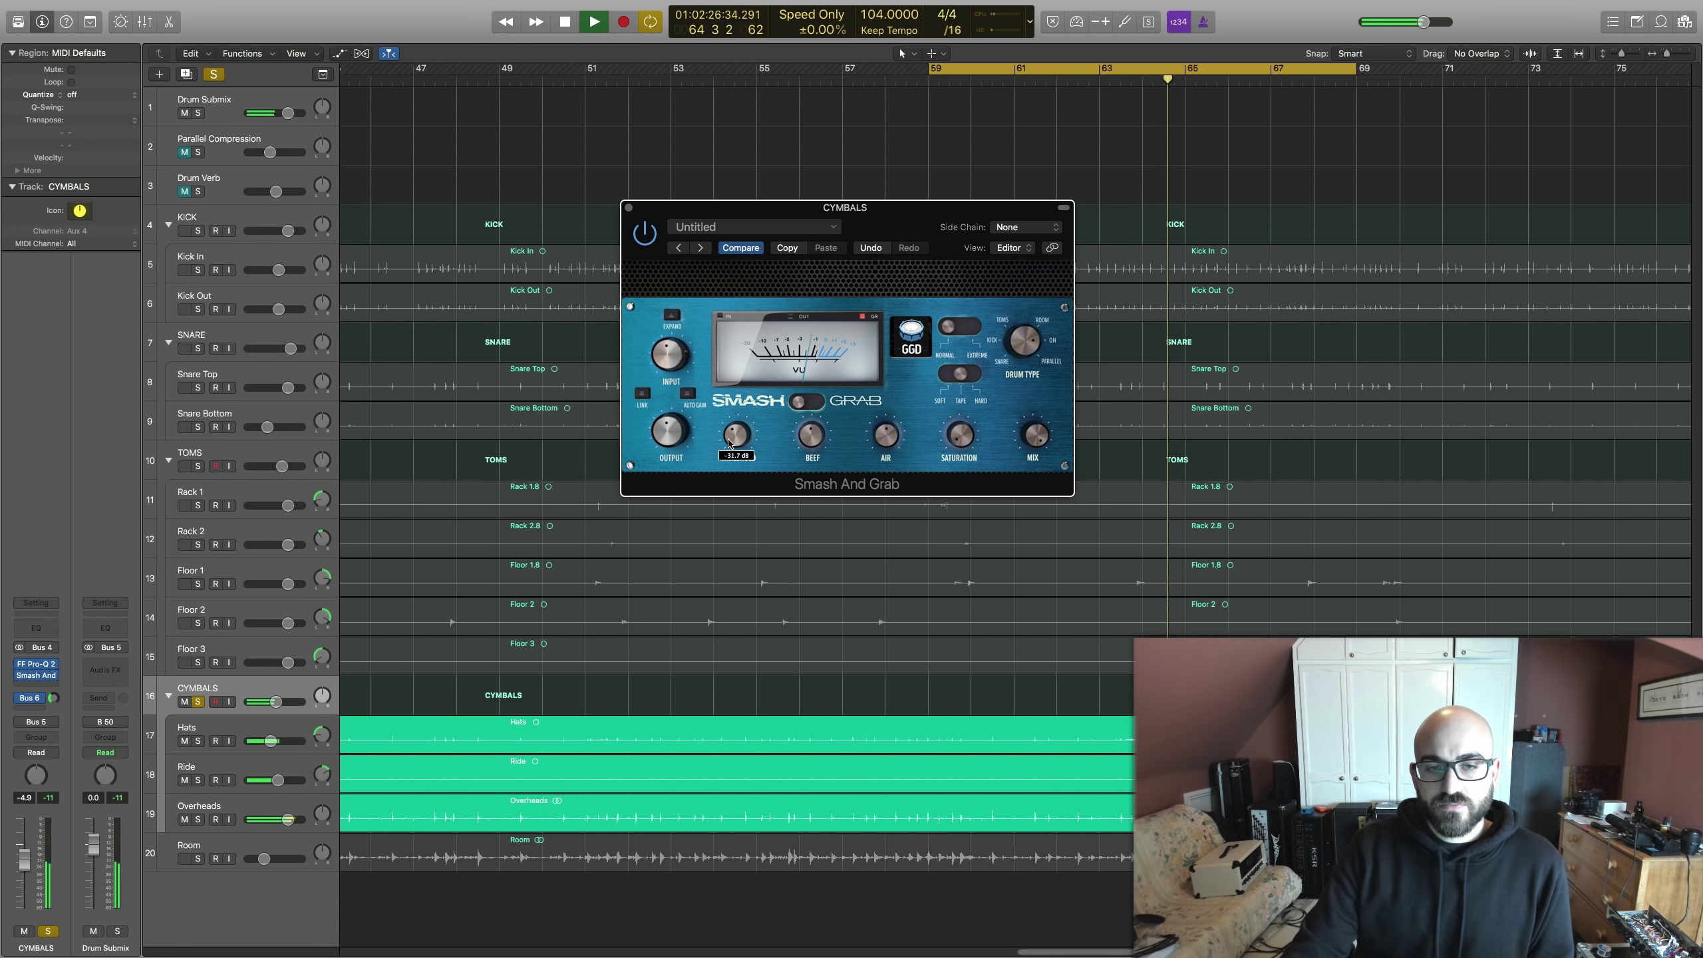
pyautogui.press('space')
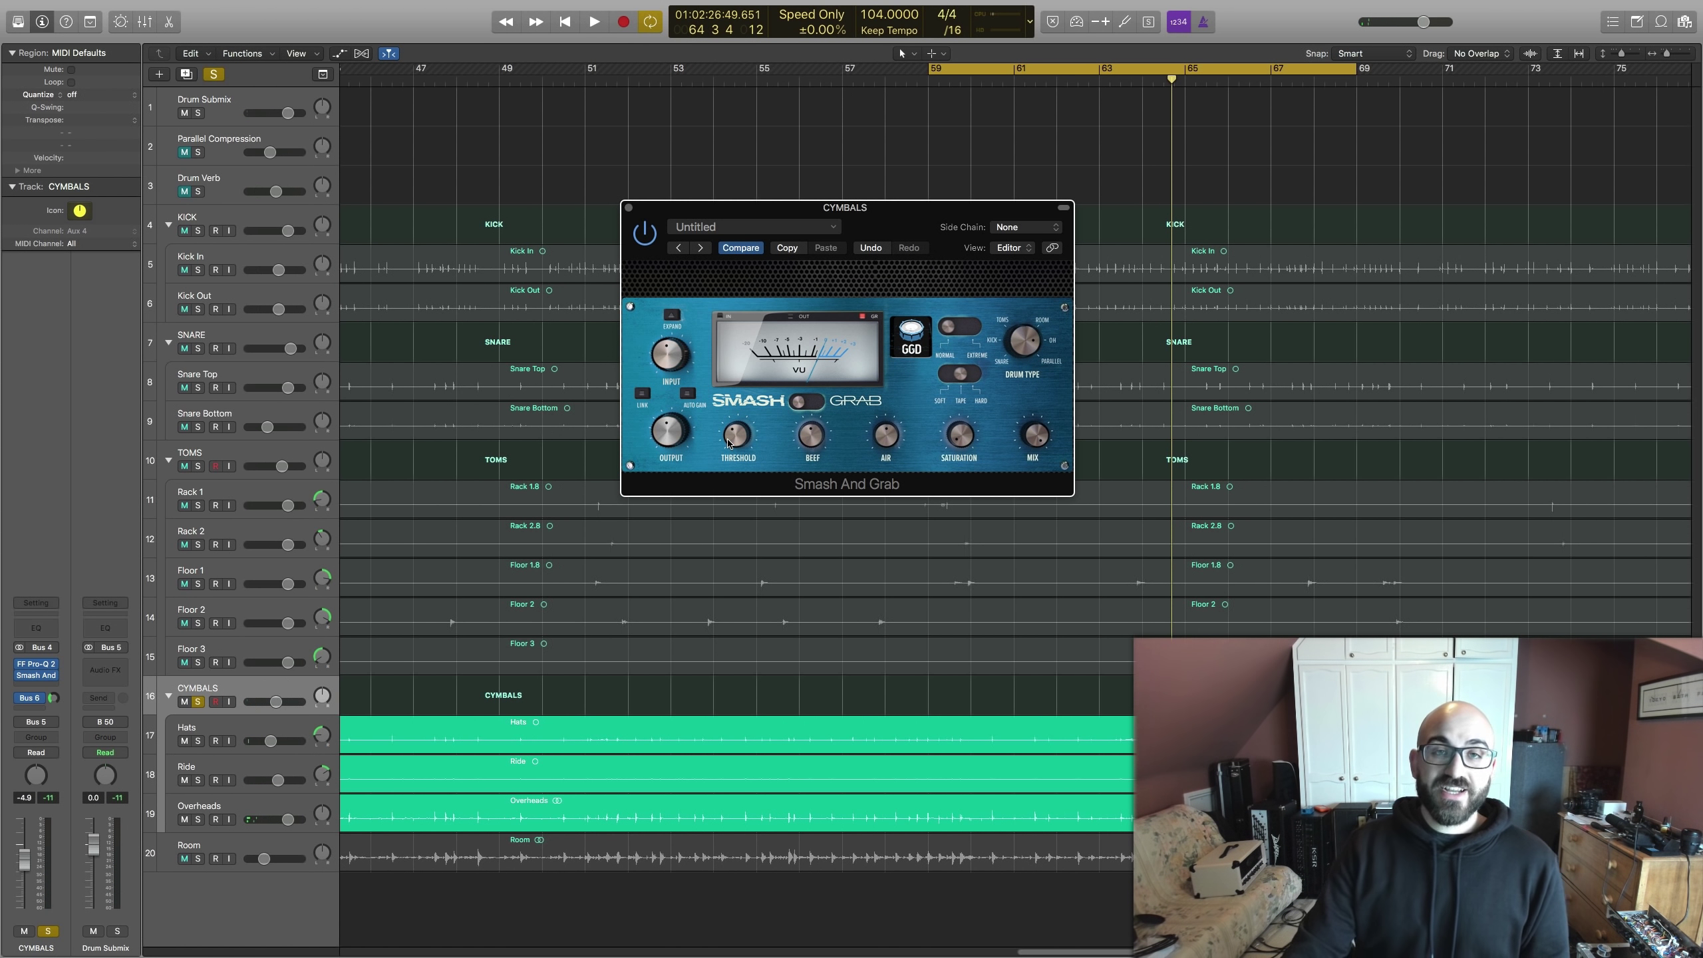
pyautogui.moveTo(663, 434)
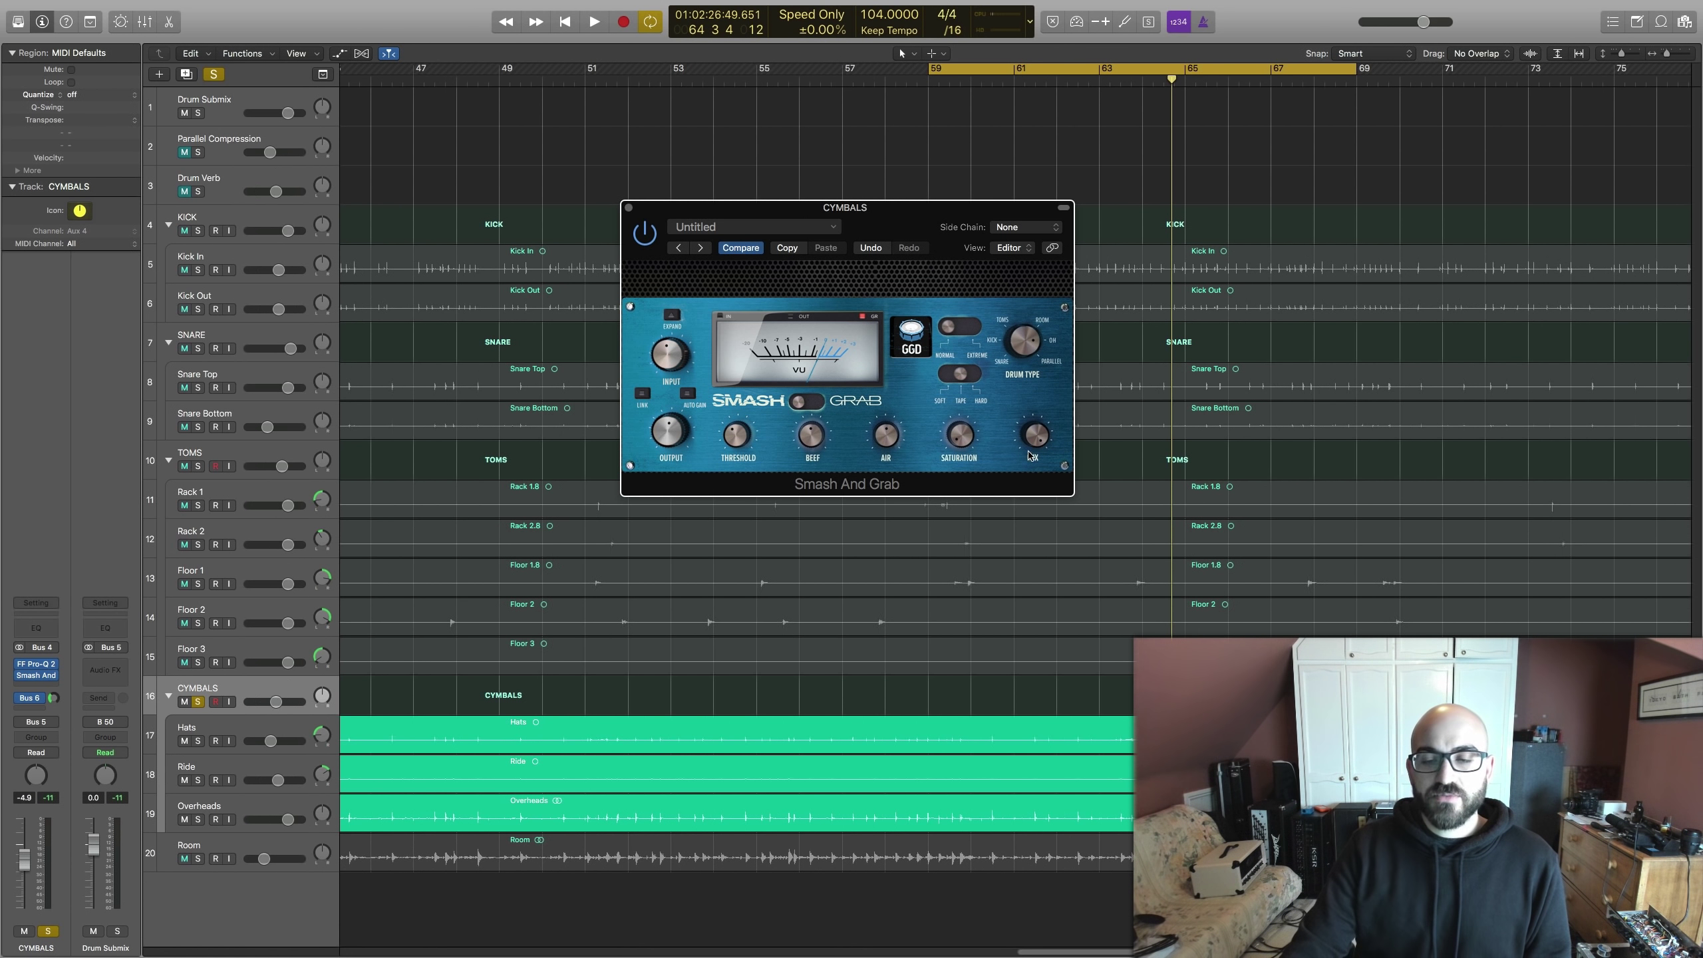
# Set the CYMBALS compressor Mix to about 49.6% and Air to 7.8 dB, then close its window.
pyautogui.press('space')
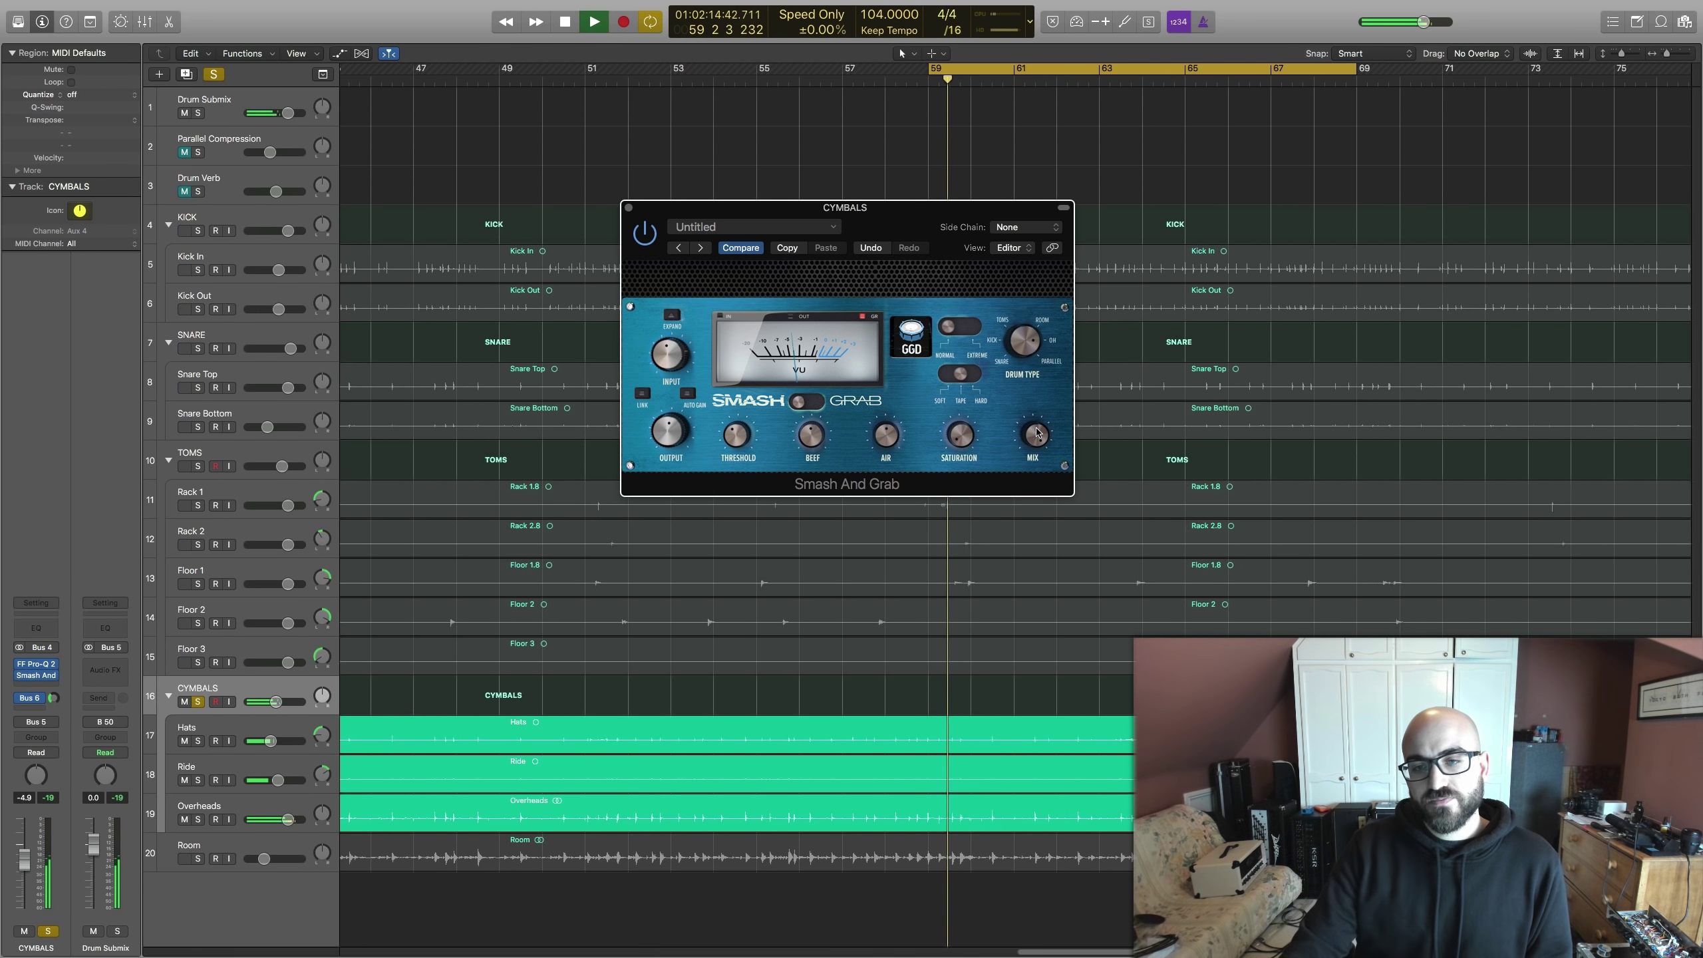
pyautogui.moveTo(1037, 432); pyautogui.dragTo(1053, 511)
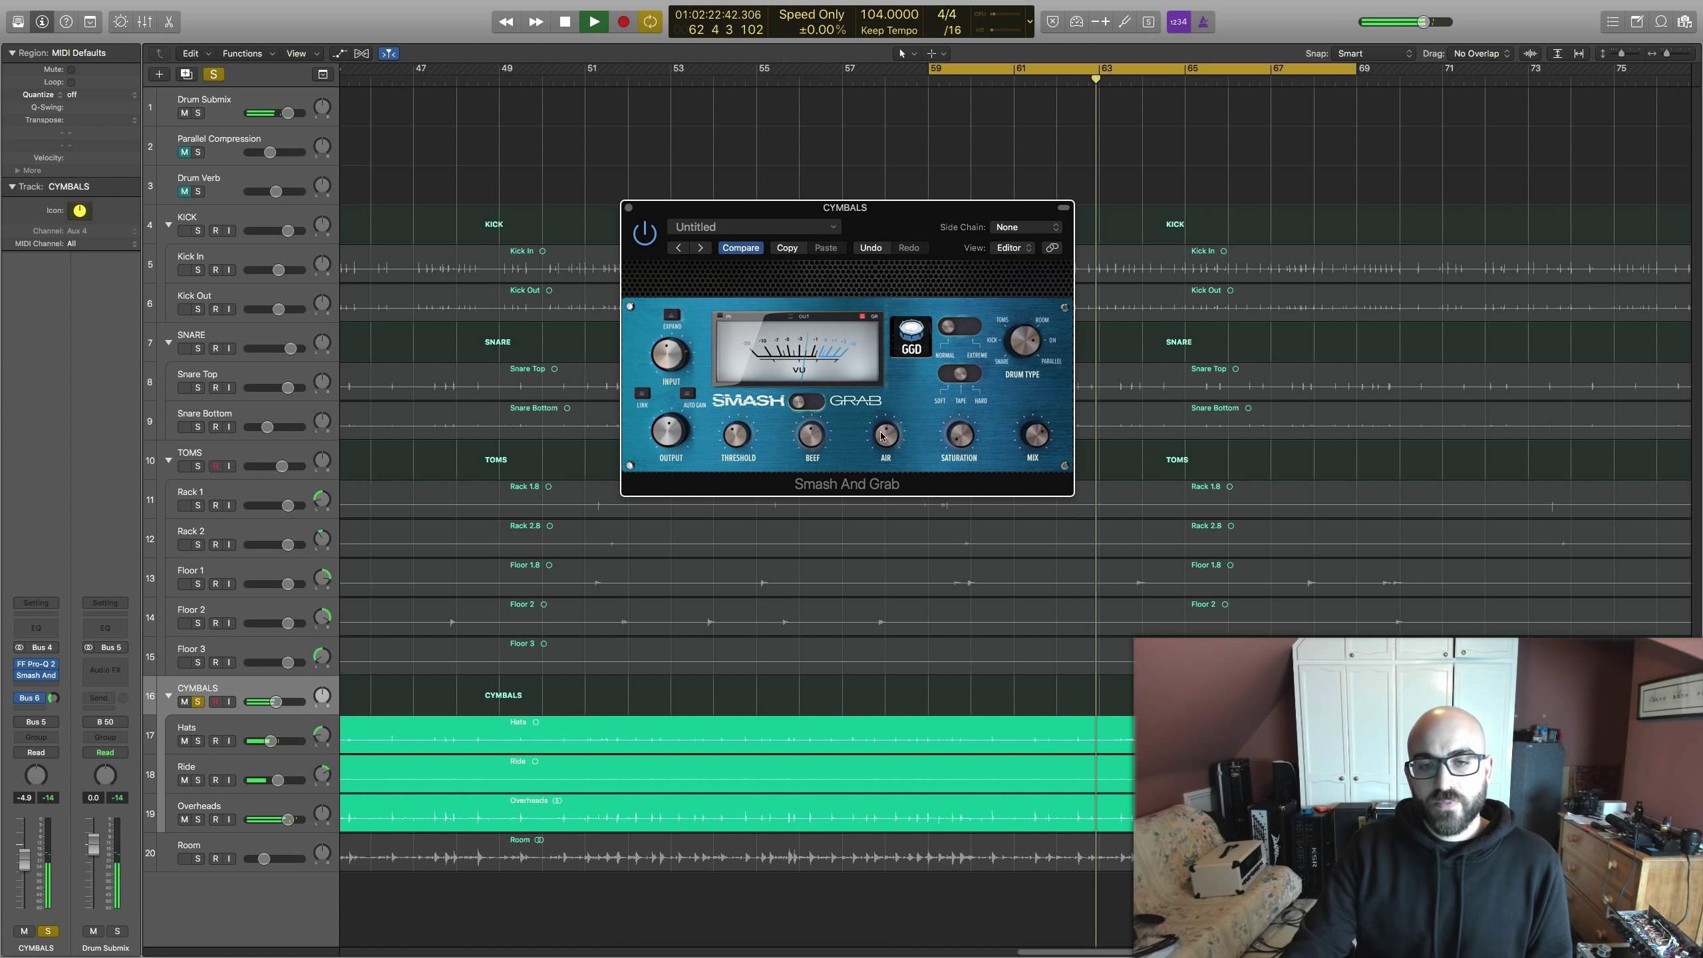
pyautogui.moveTo(882, 435)
pyautogui.mouseDown()
pyautogui.moveTo(900, 383)
pyautogui.moveTo(898, 415)
pyautogui.mouseUp()
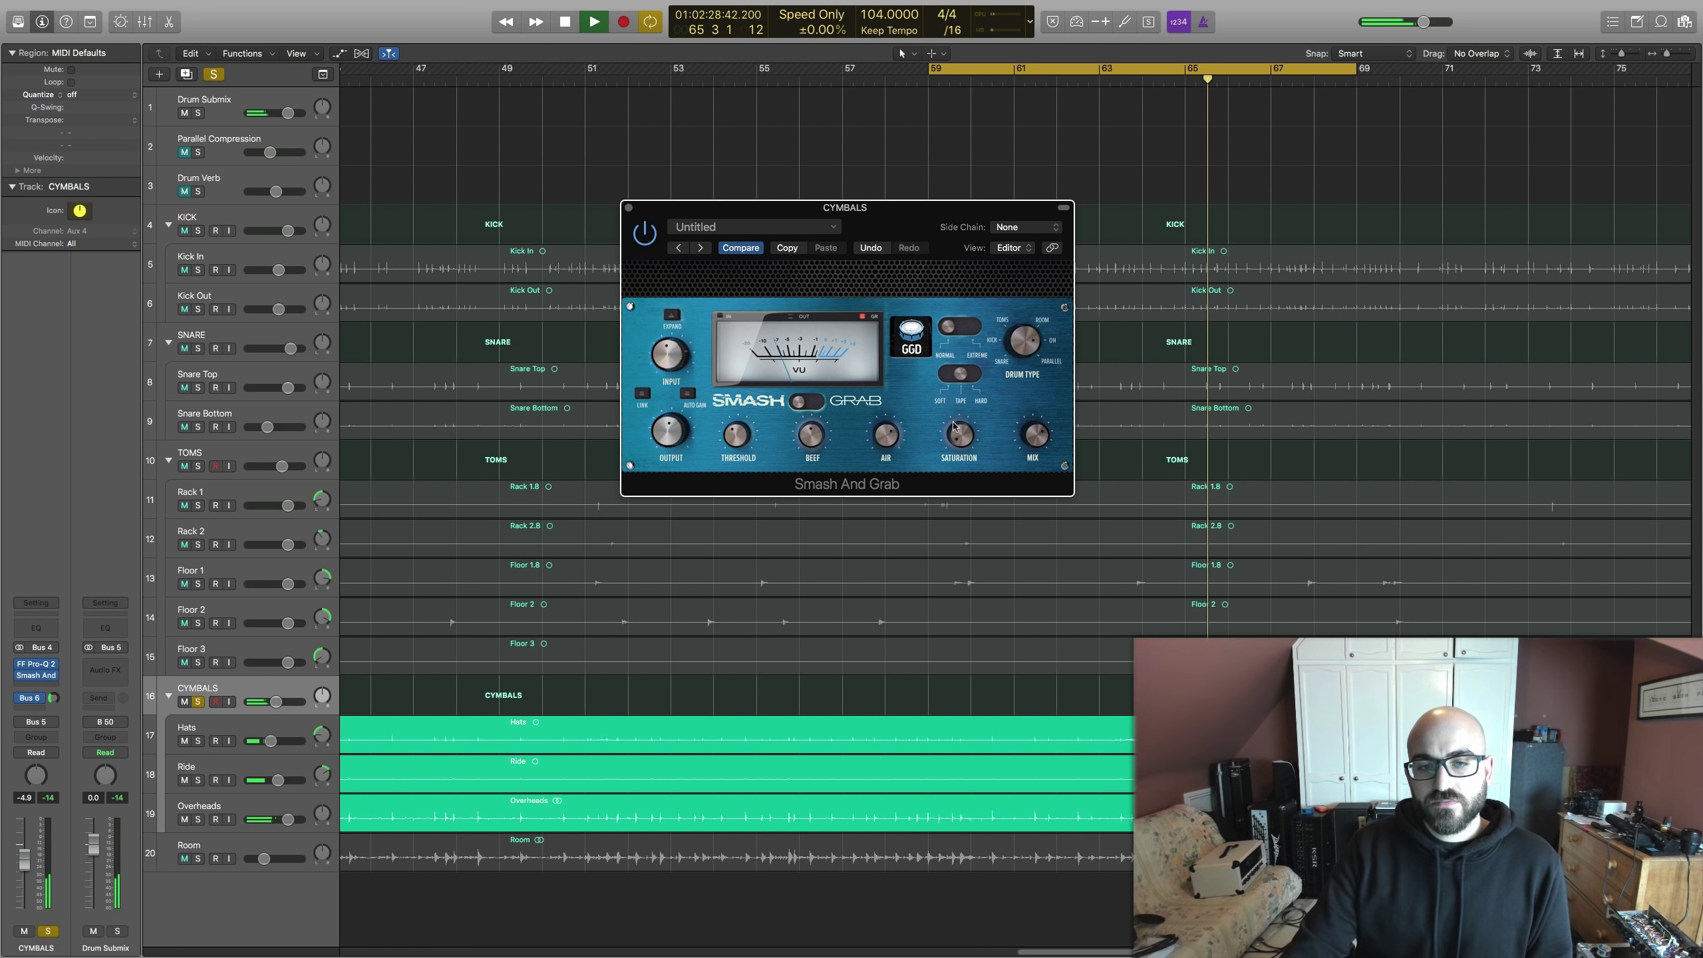
pyautogui.press('space')
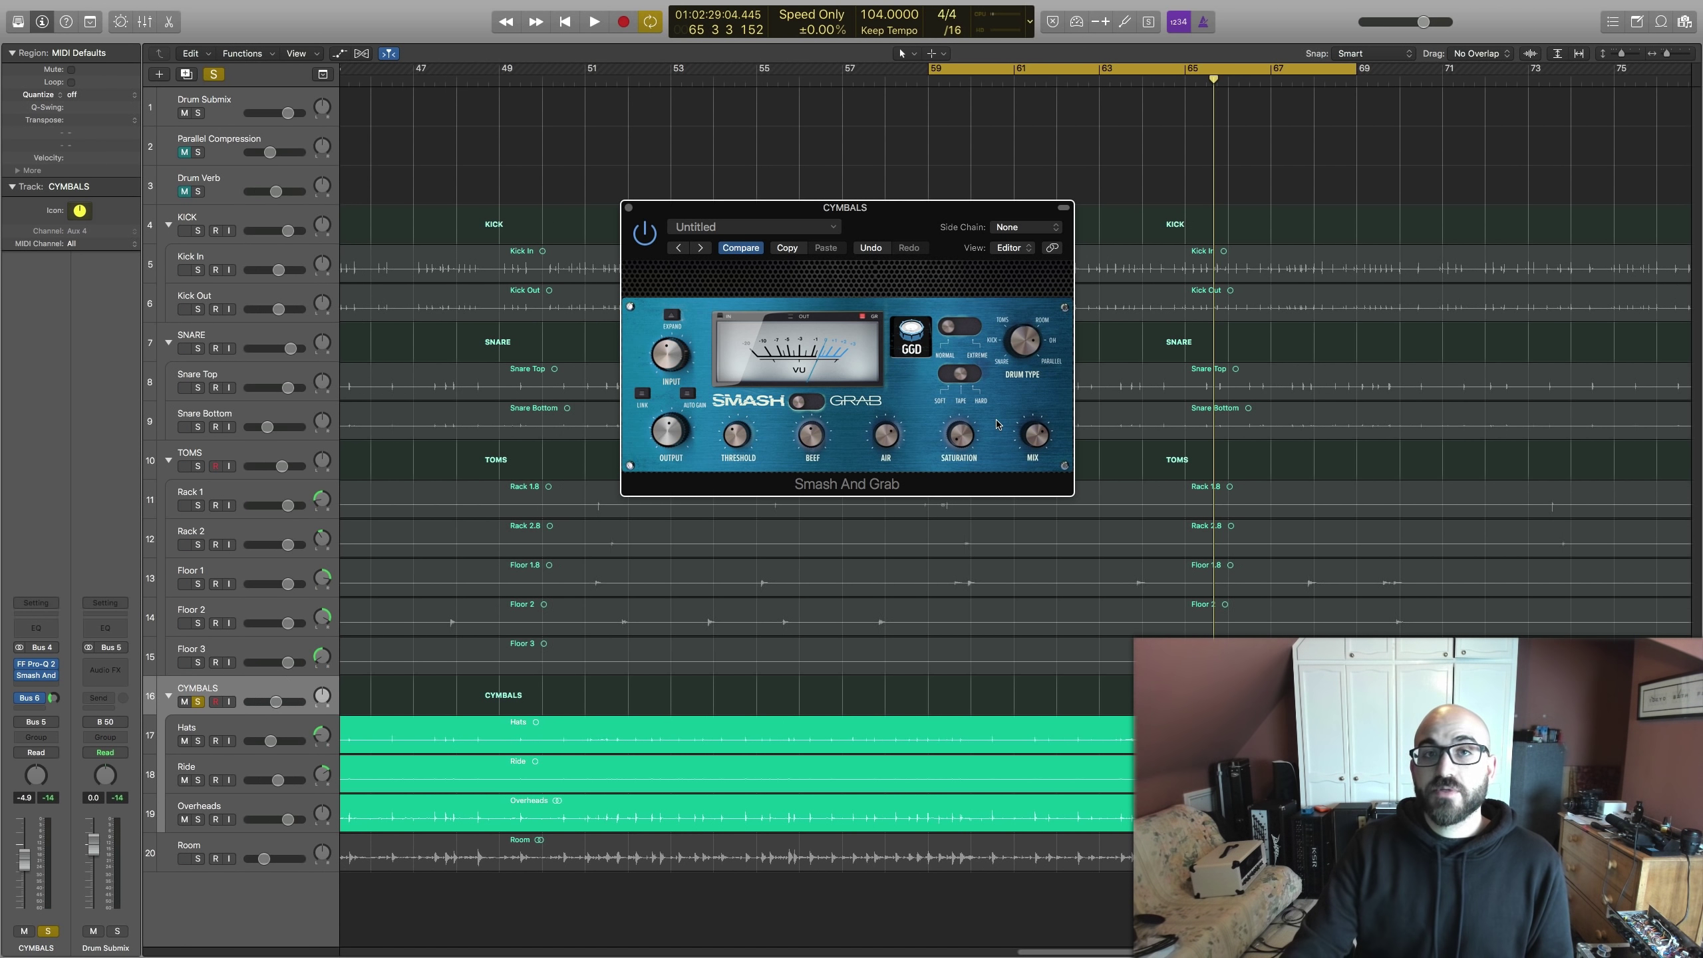
pyautogui.press('space')
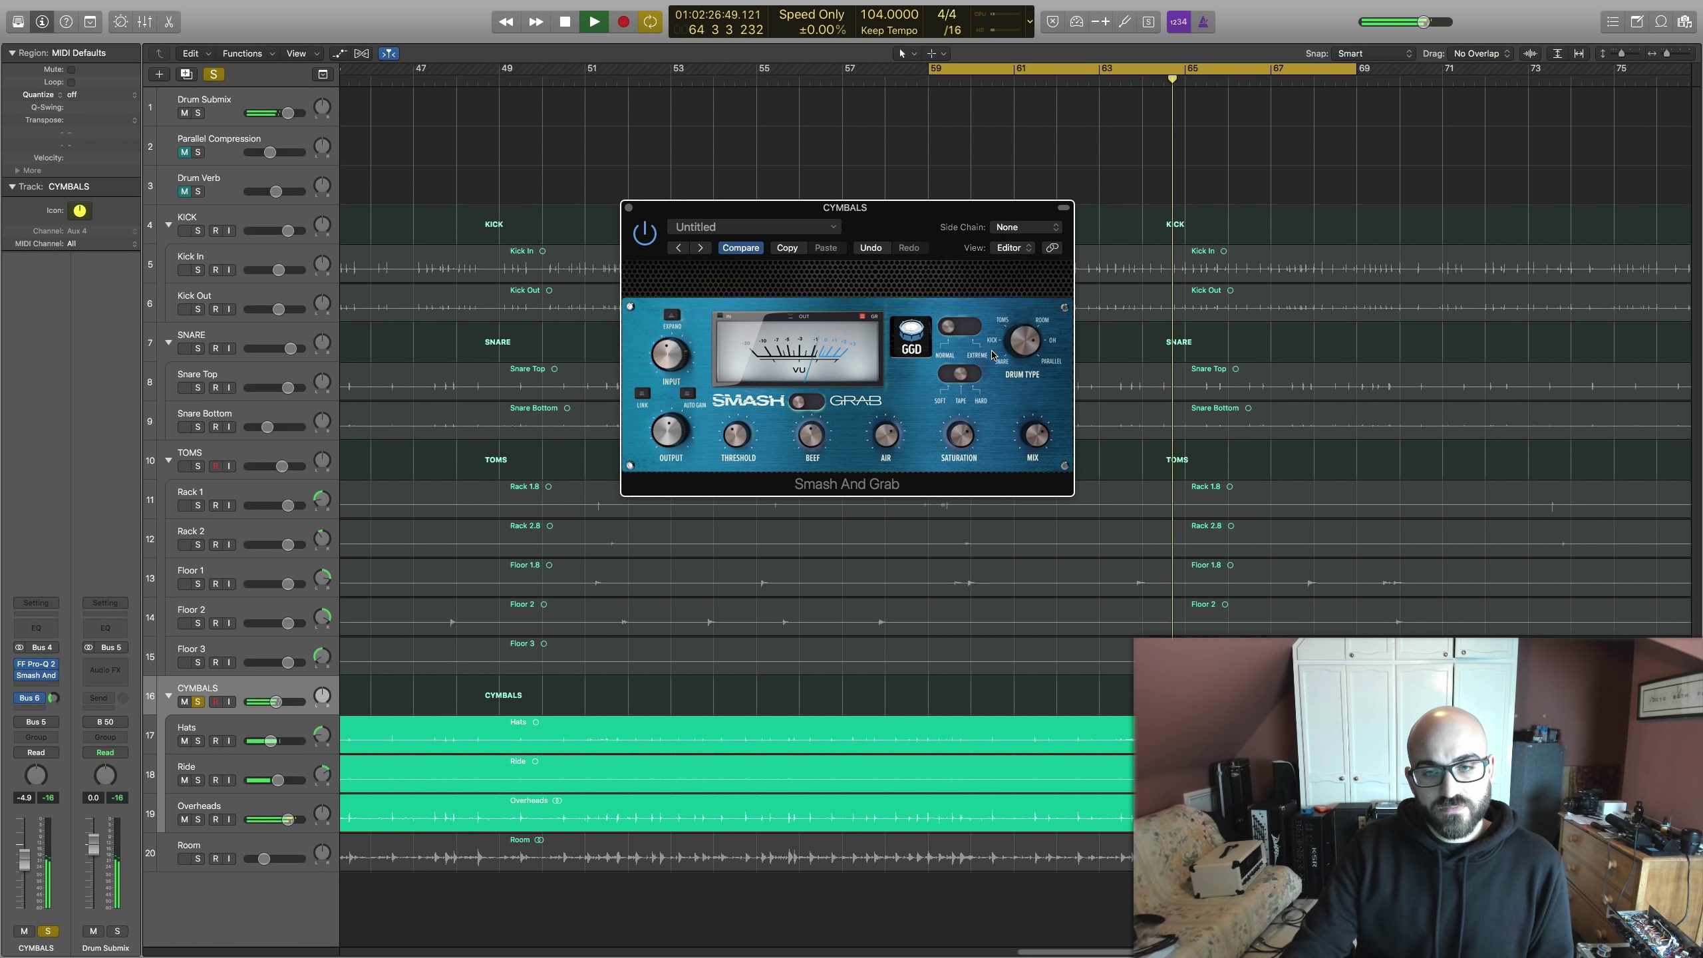
pyautogui.press('space')
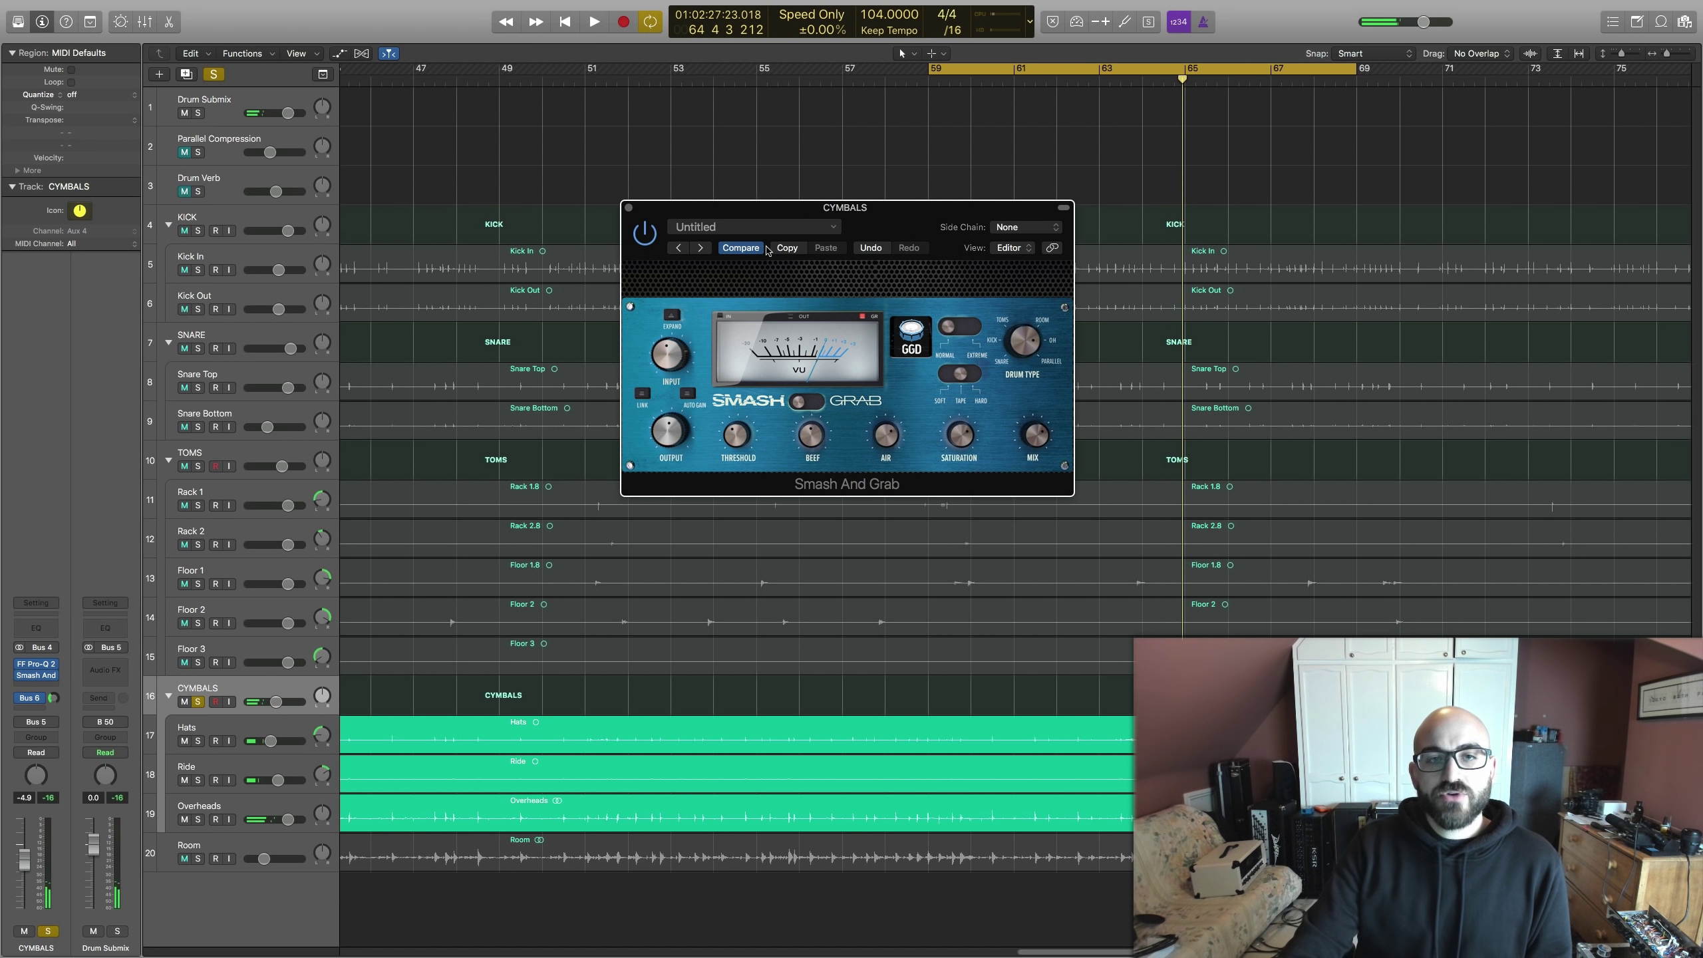
pyautogui.click(629, 209)
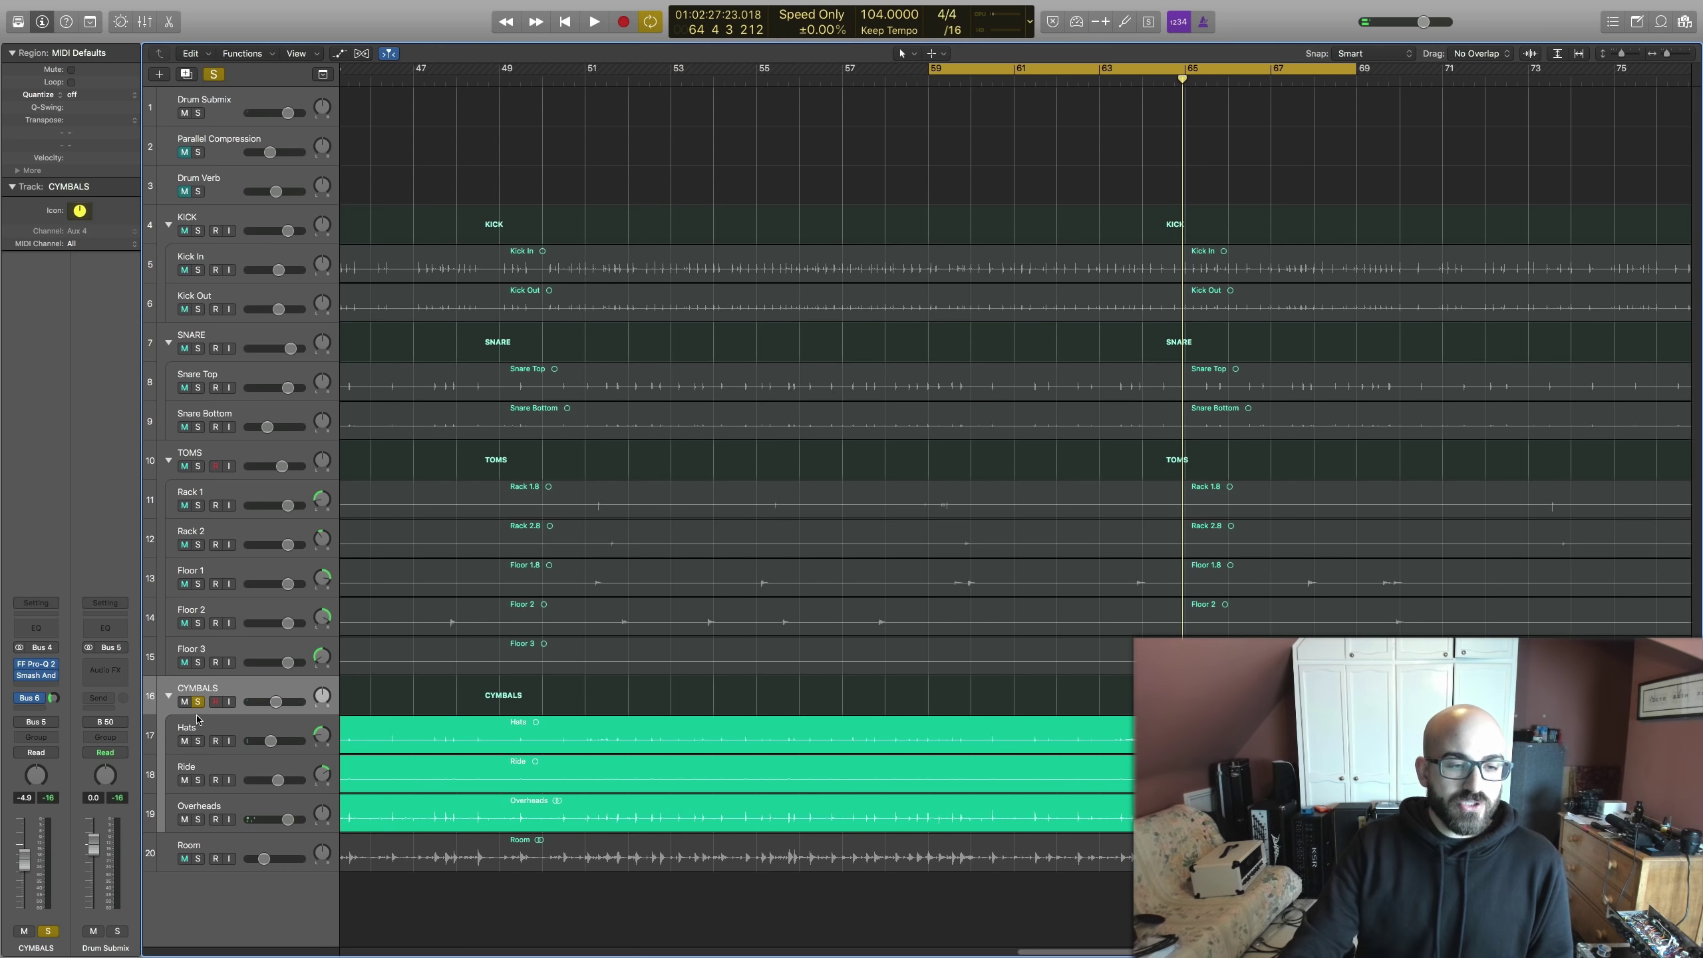
# Solo the Room track instead of CYMBALS and open its Smash And Grab window.
pyautogui.keyDown('alt'); pyautogui.click(197, 859); pyautogui.keyUp('alt')
pyautogui.click(214, 853)
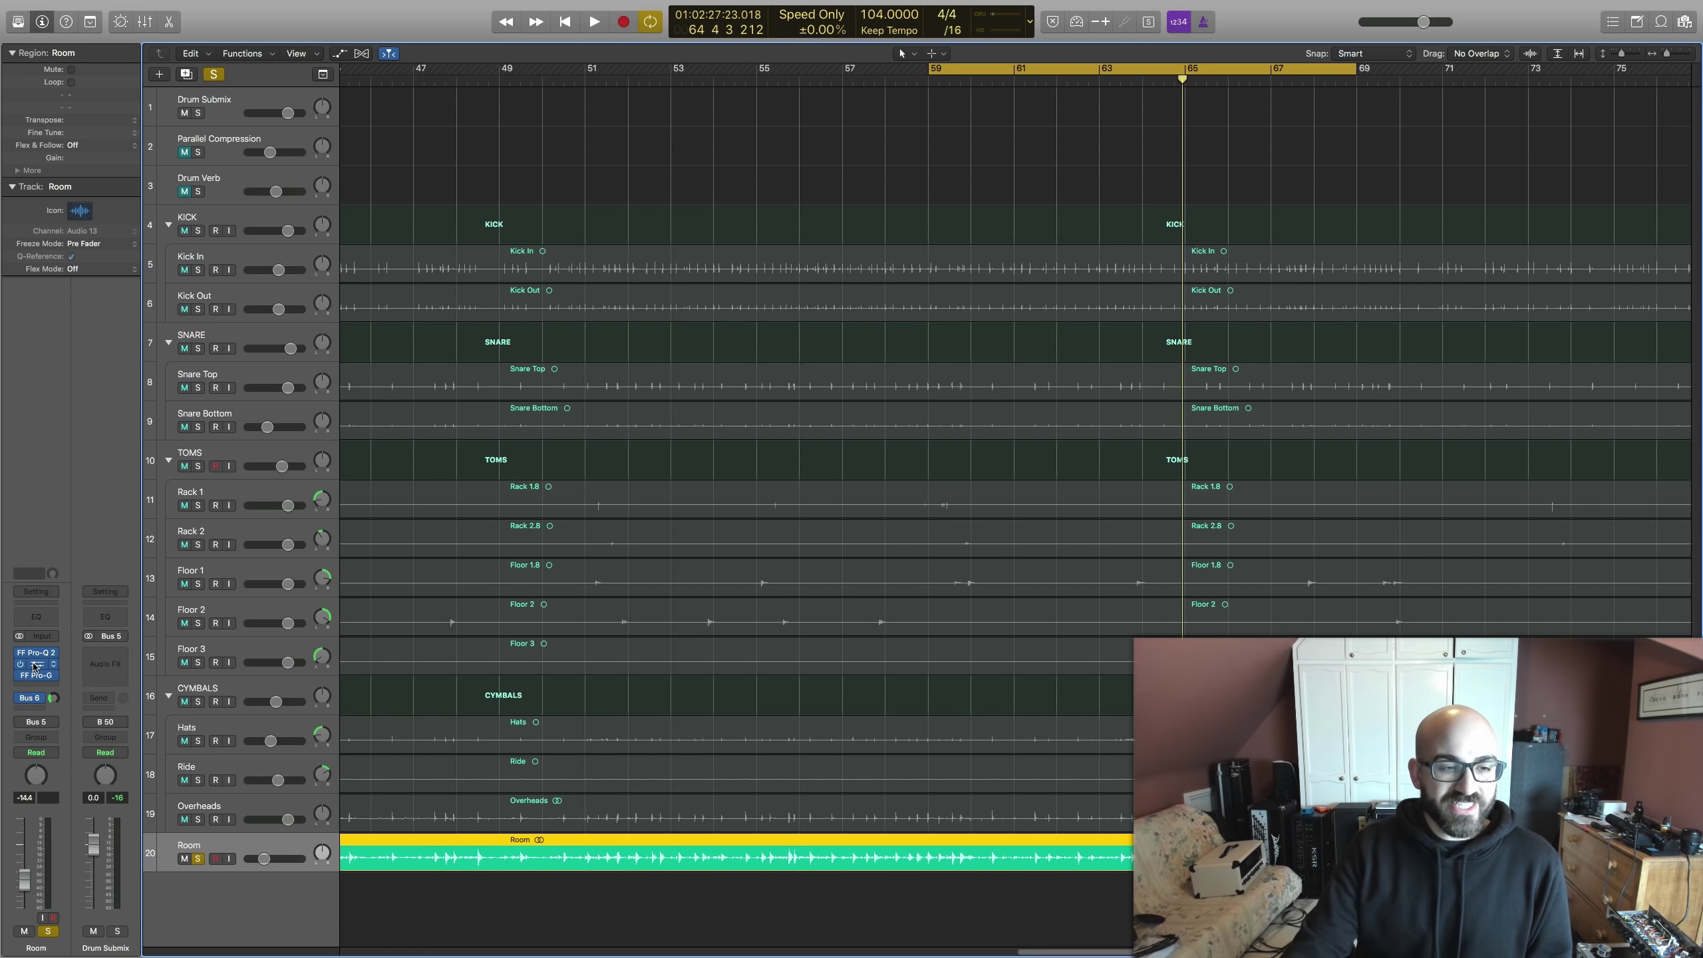
pyautogui.click(35, 666)
pyautogui.moveTo(343, 25); pyautogui.dragTo(634, 178)
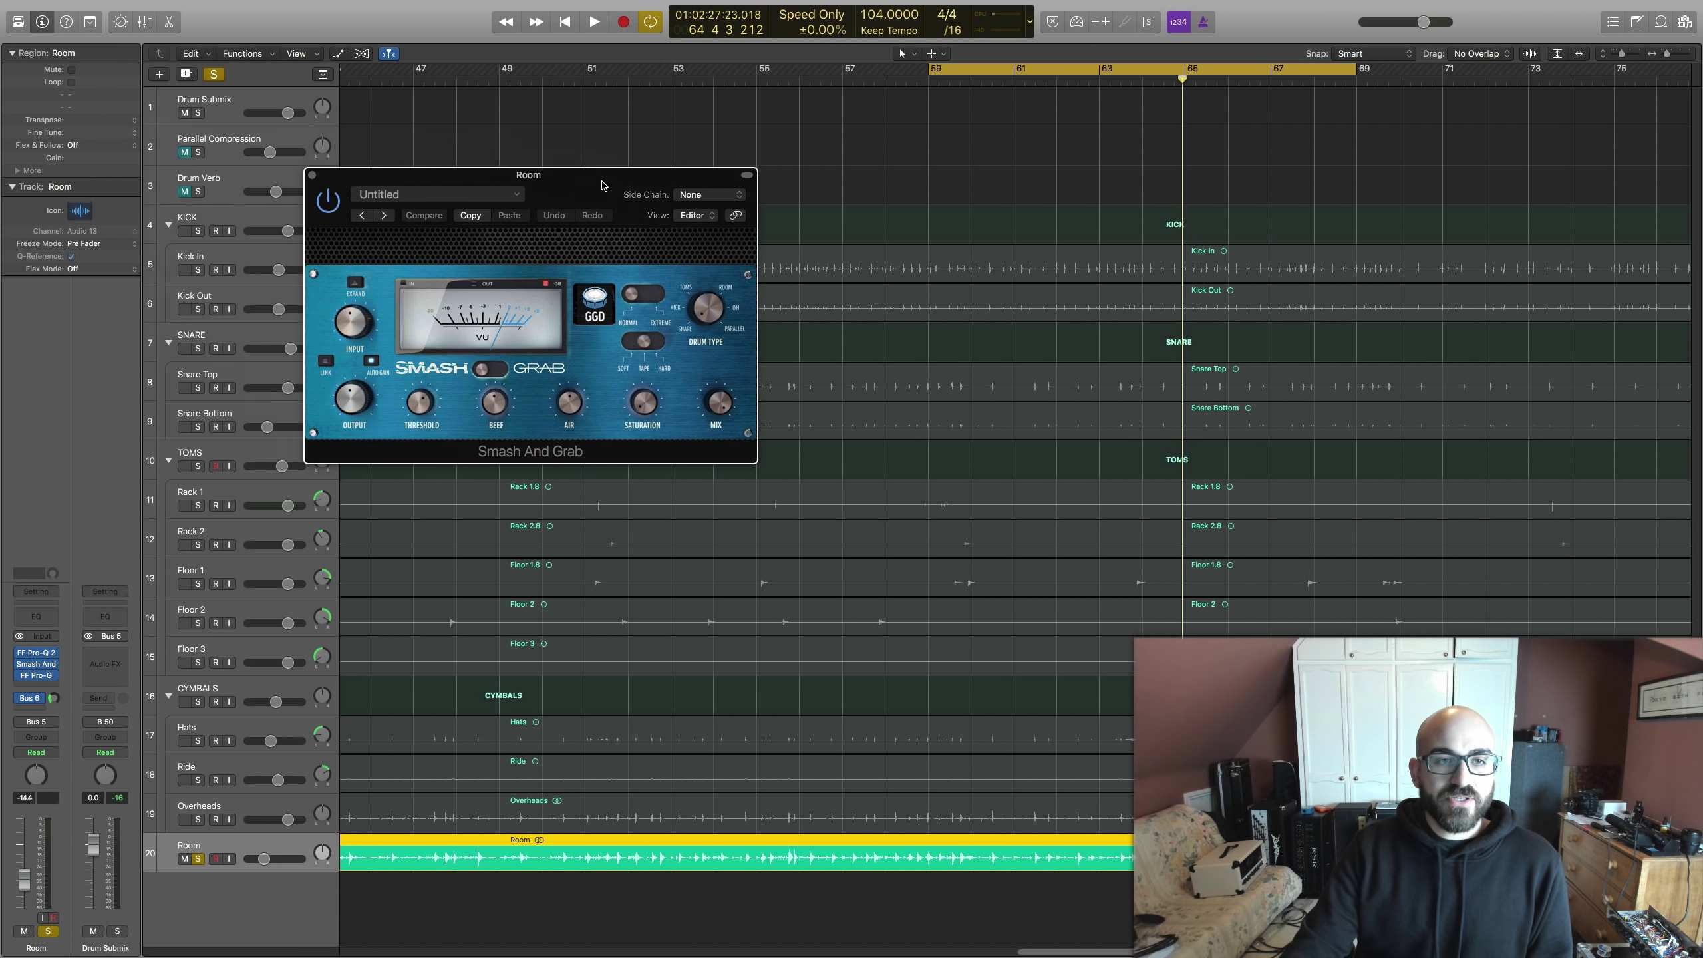
pyautogui.moveTo(708, 315); pyautogui.dragTo(707, 268)
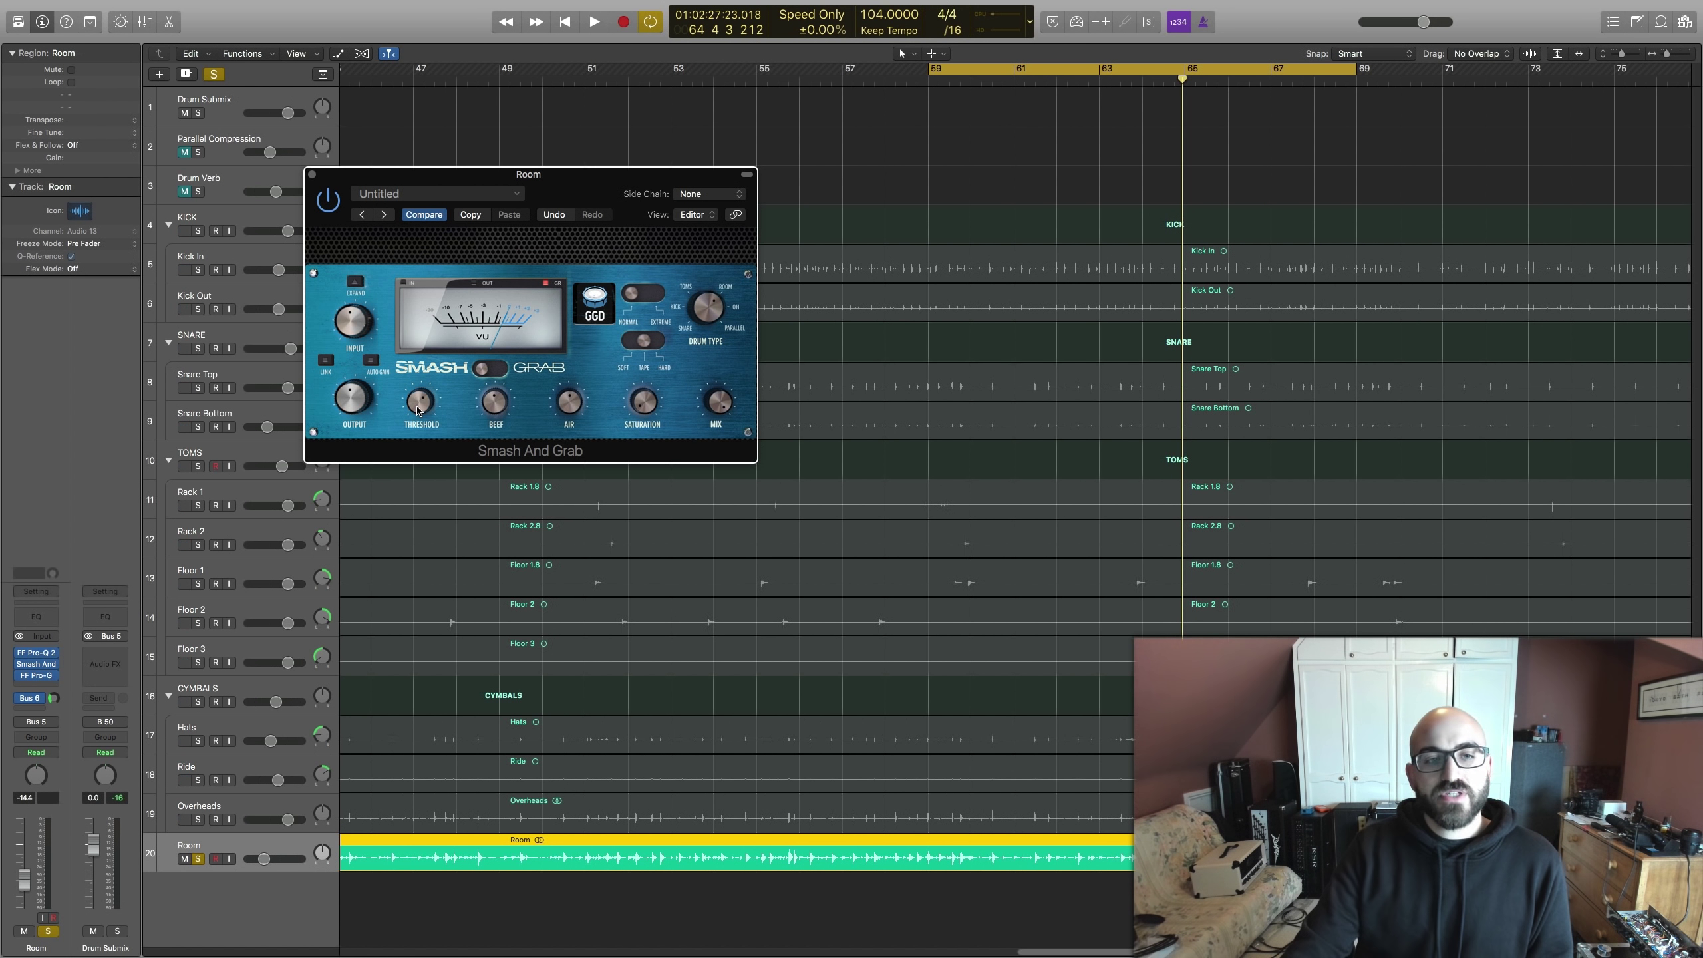
# Lower the Room compressor threshold to -32.1 dB, comparing it bypassed and active during playback.
pyautogui.press('space')
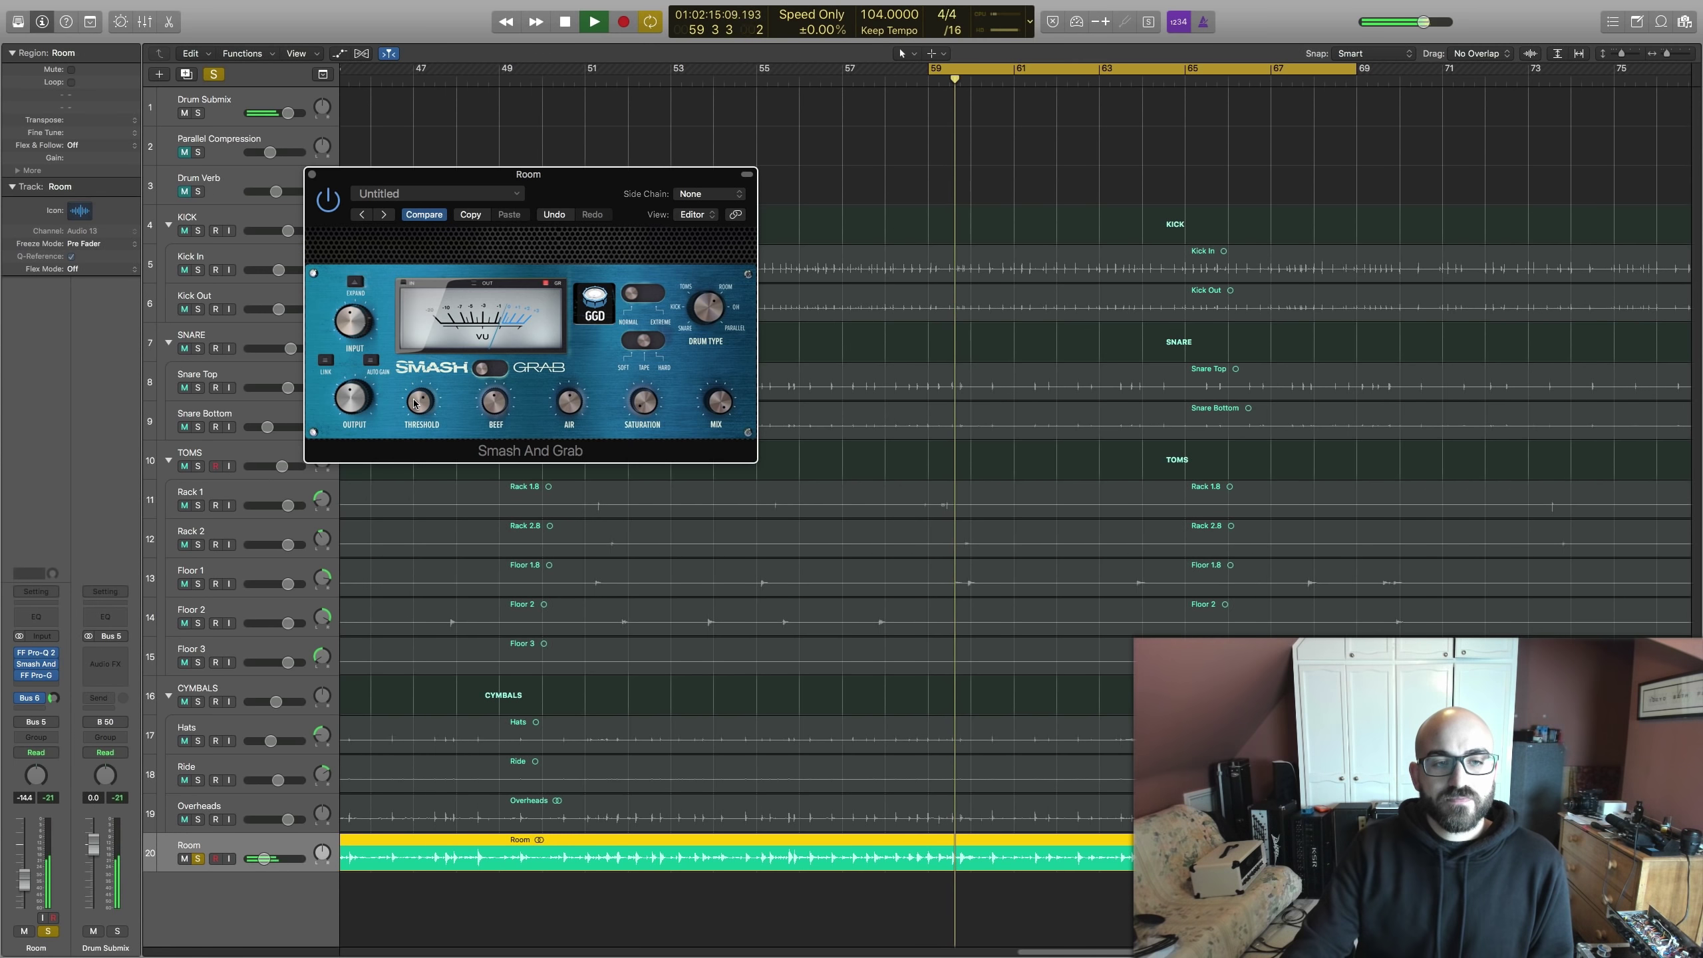
pyautogui.moveTo(415, 403); pyautogui.dragTo(344, 400)
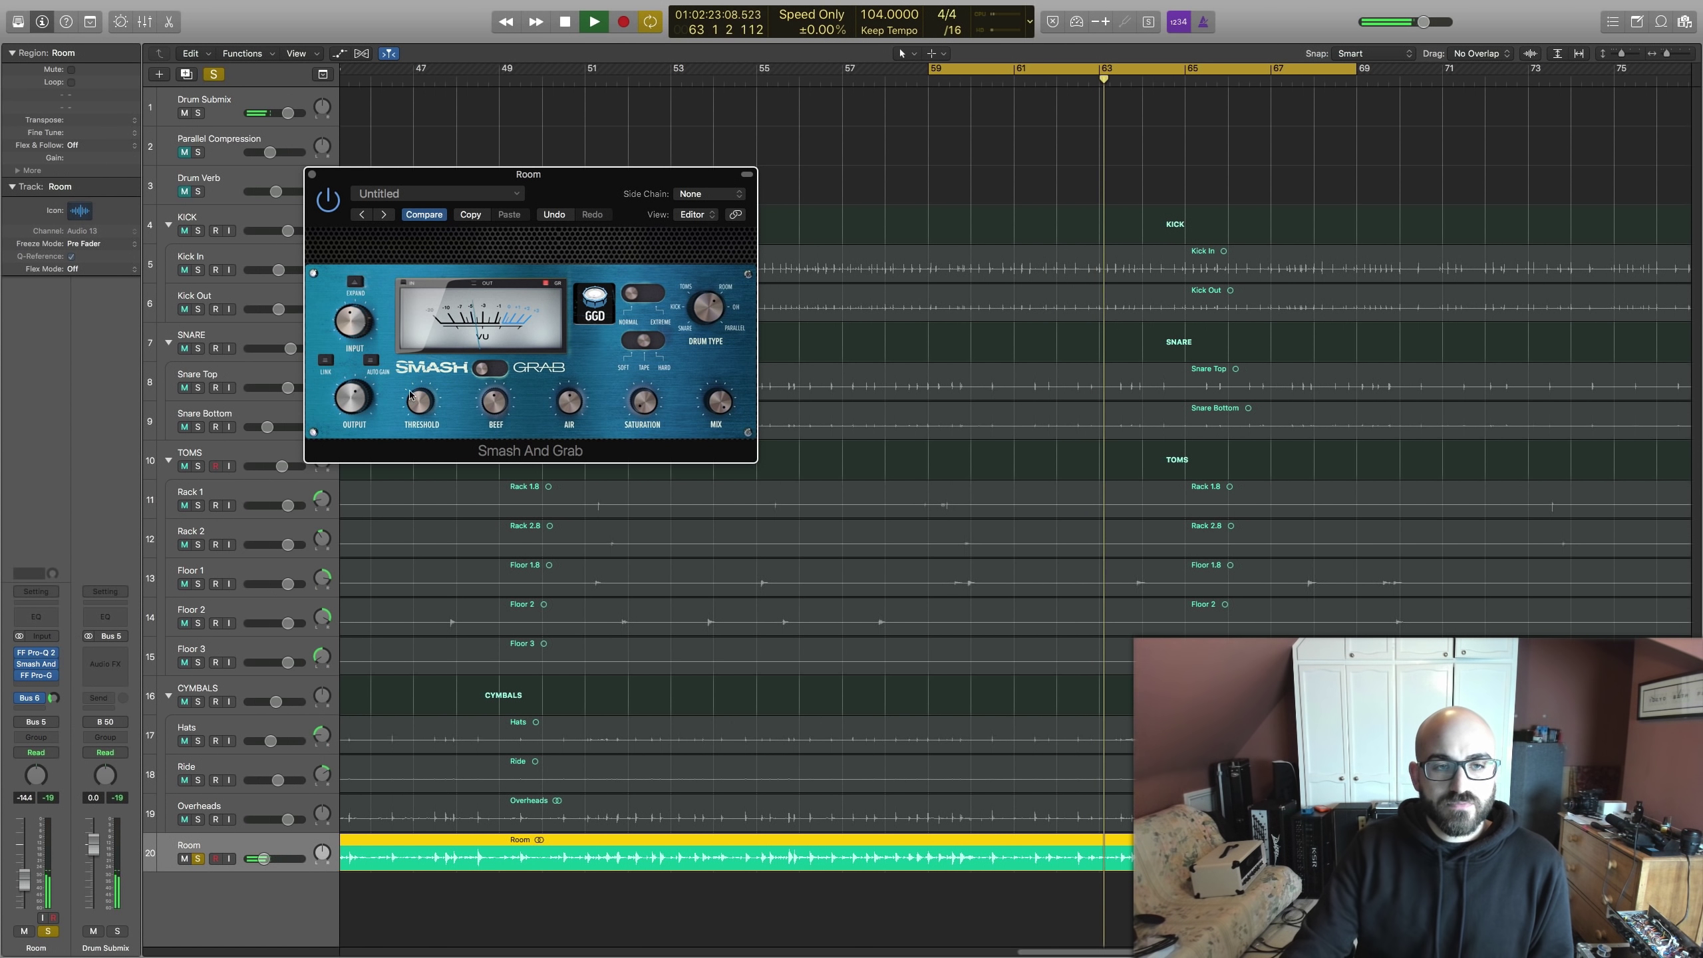
pyautogui.click(335, 209)
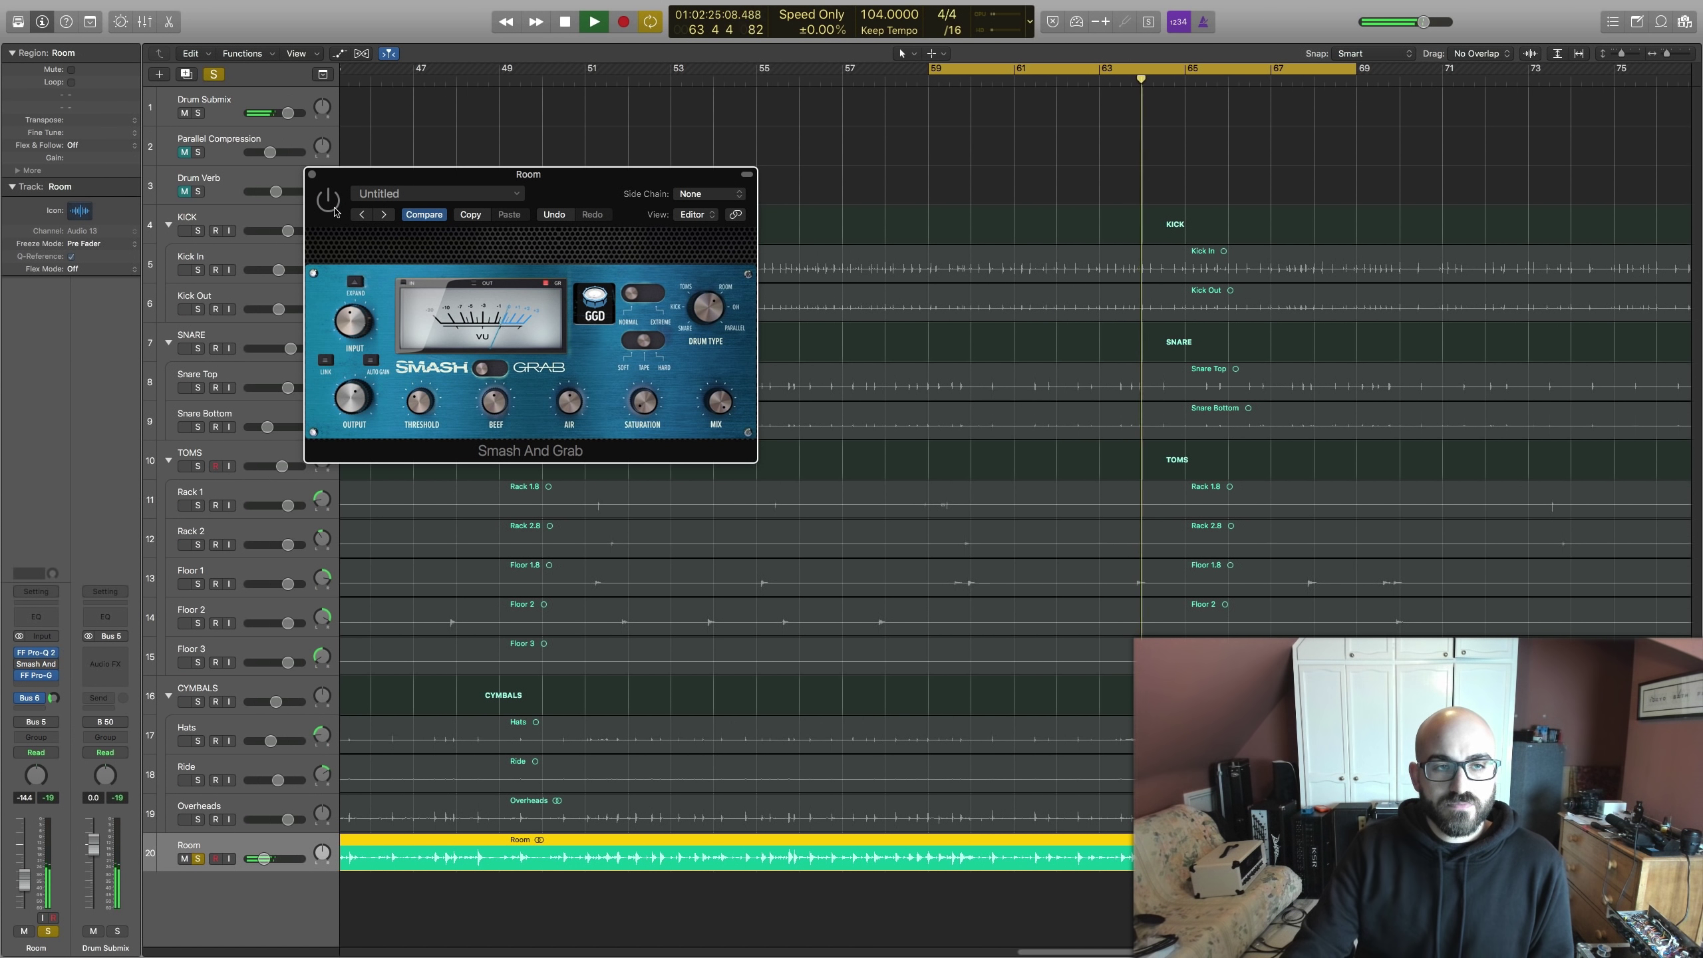
pyautogui.click(335, 210)
# Raise the Room compressor's output and Air to 6 dB each while listening.
pyautogui.moveTo(349, 401); pyautogui.dragTo(348, 406)
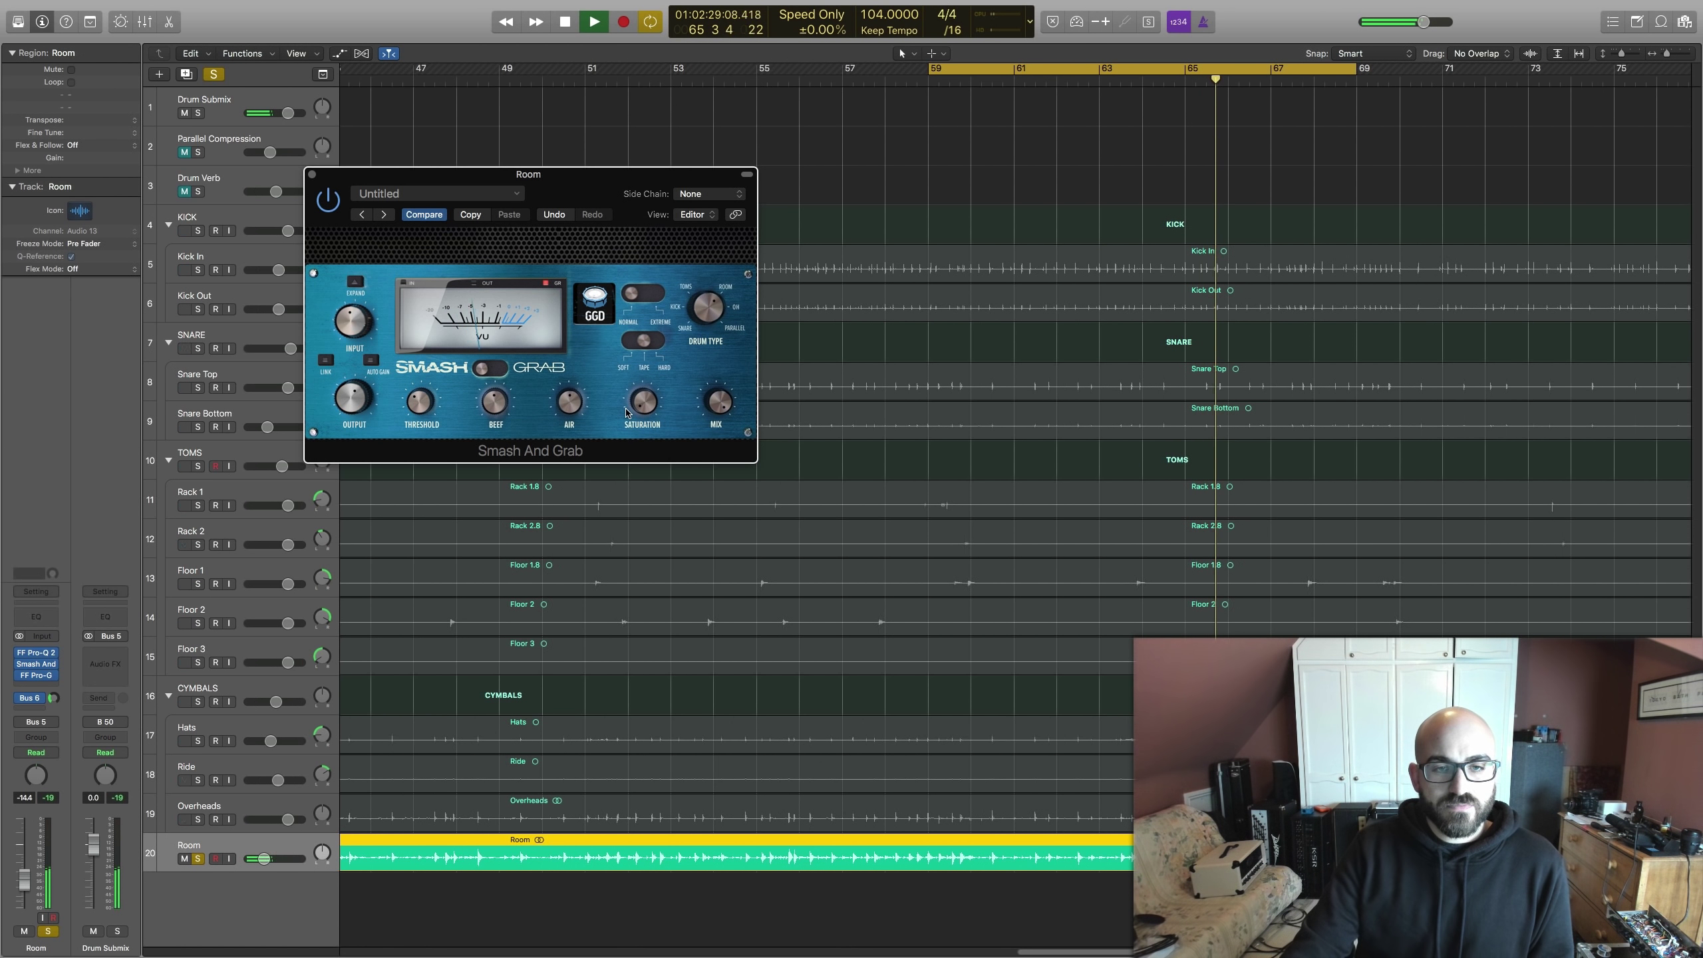
pyautogui.press('space')
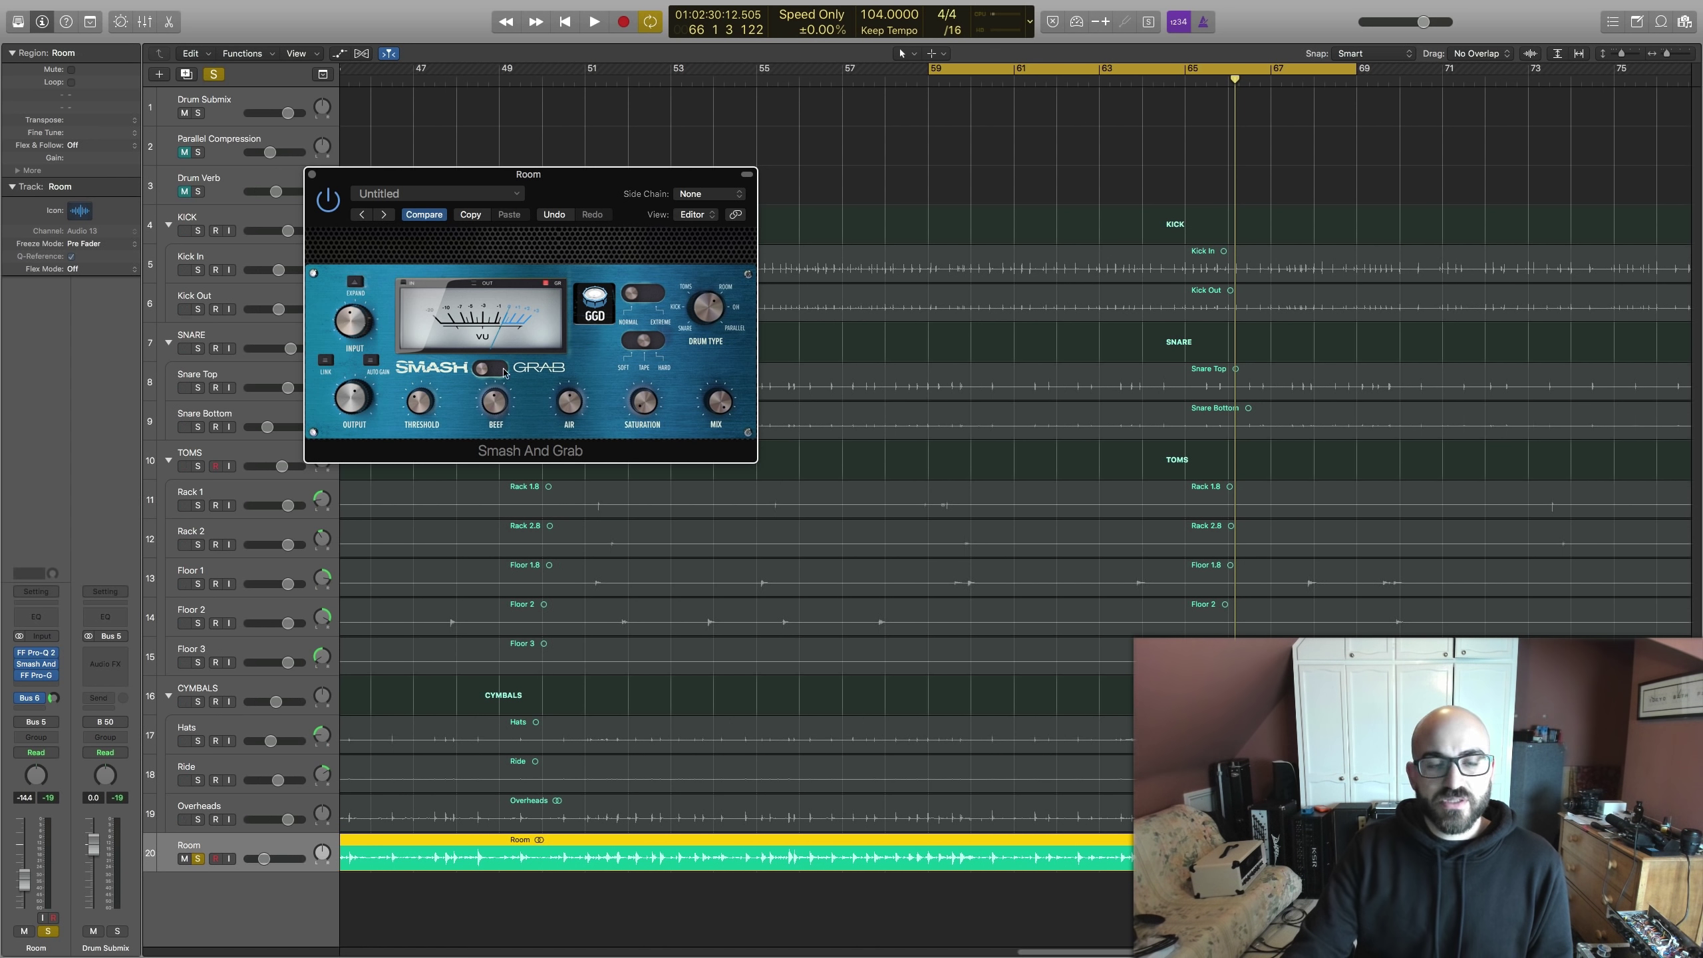
pyautogui.press('space')
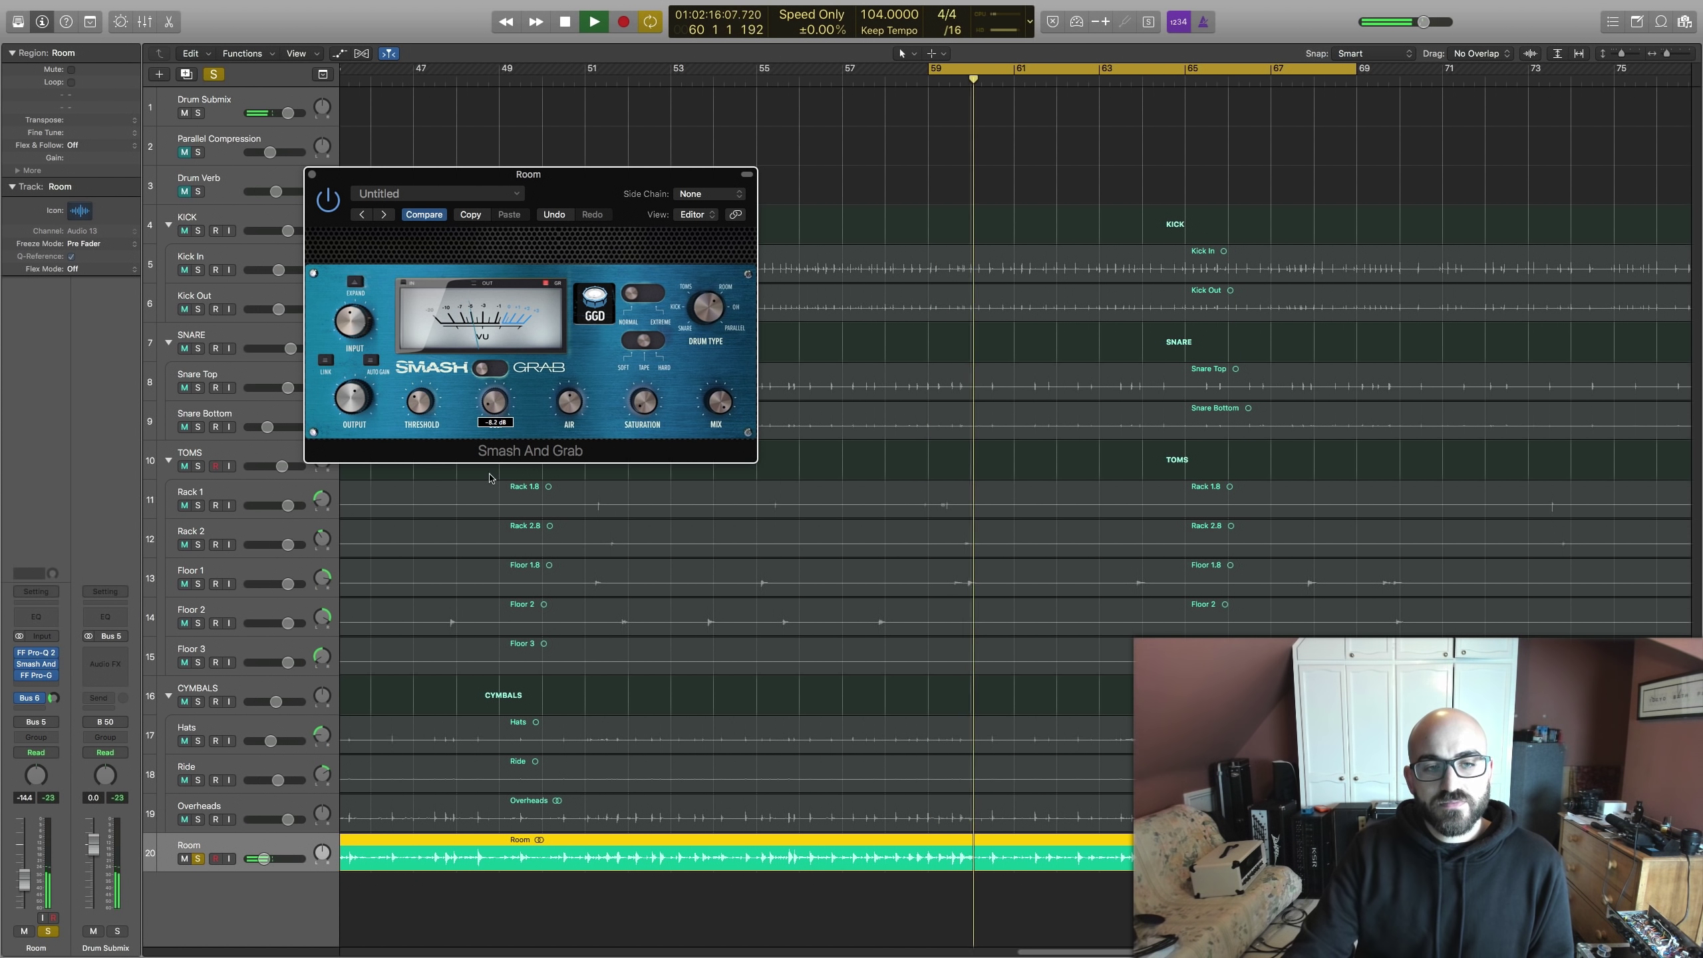
pyautogui.moveTo(568, 402); pyautogui.dragTo(572, 364)
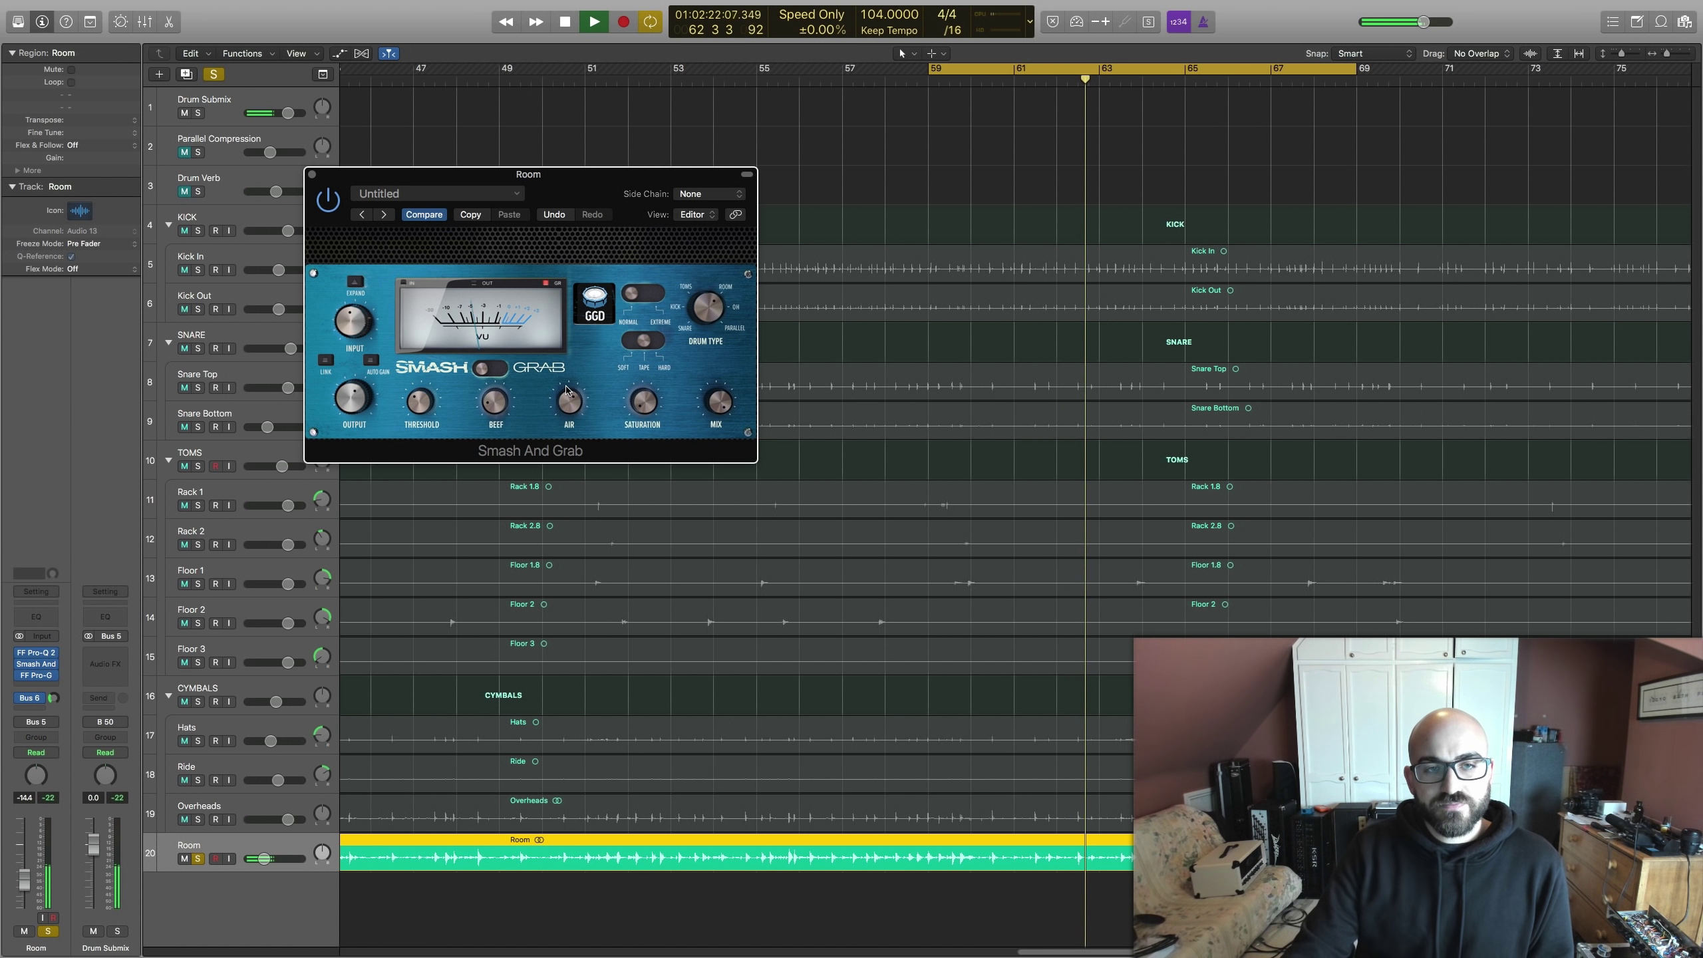
pyautogui.press('space')
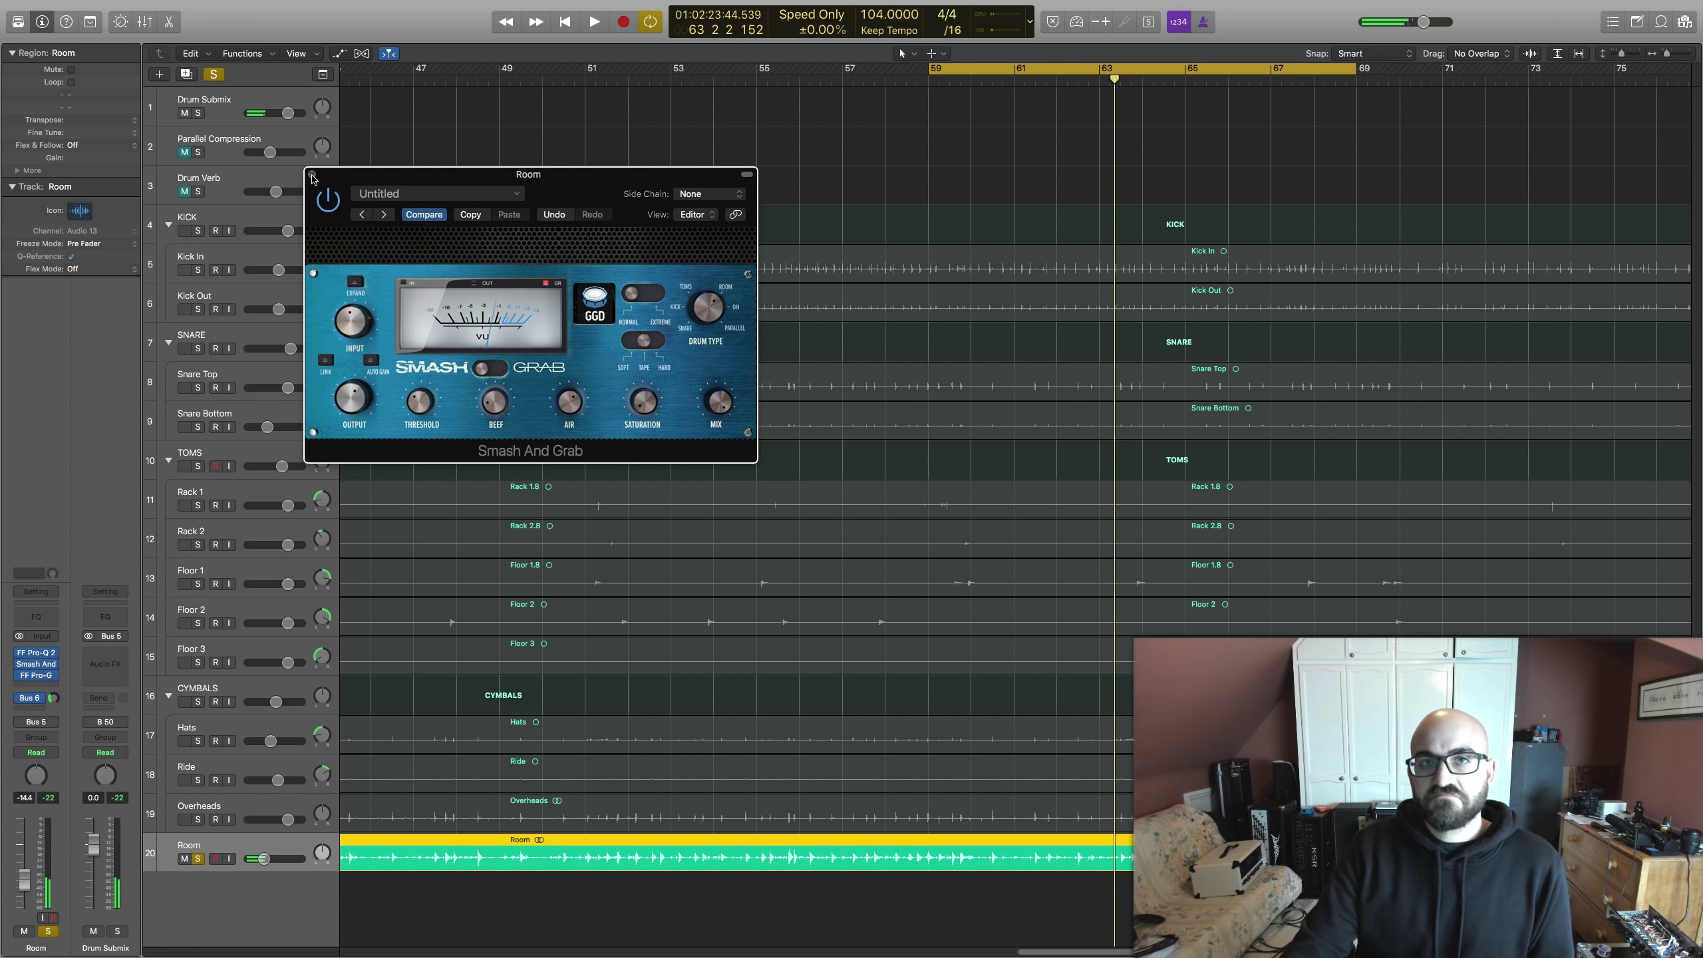
# Close the Room compressor, unsolo Room, audition the full mix, and unmute Parallel Compression.
pyautogui.click(312, 176)
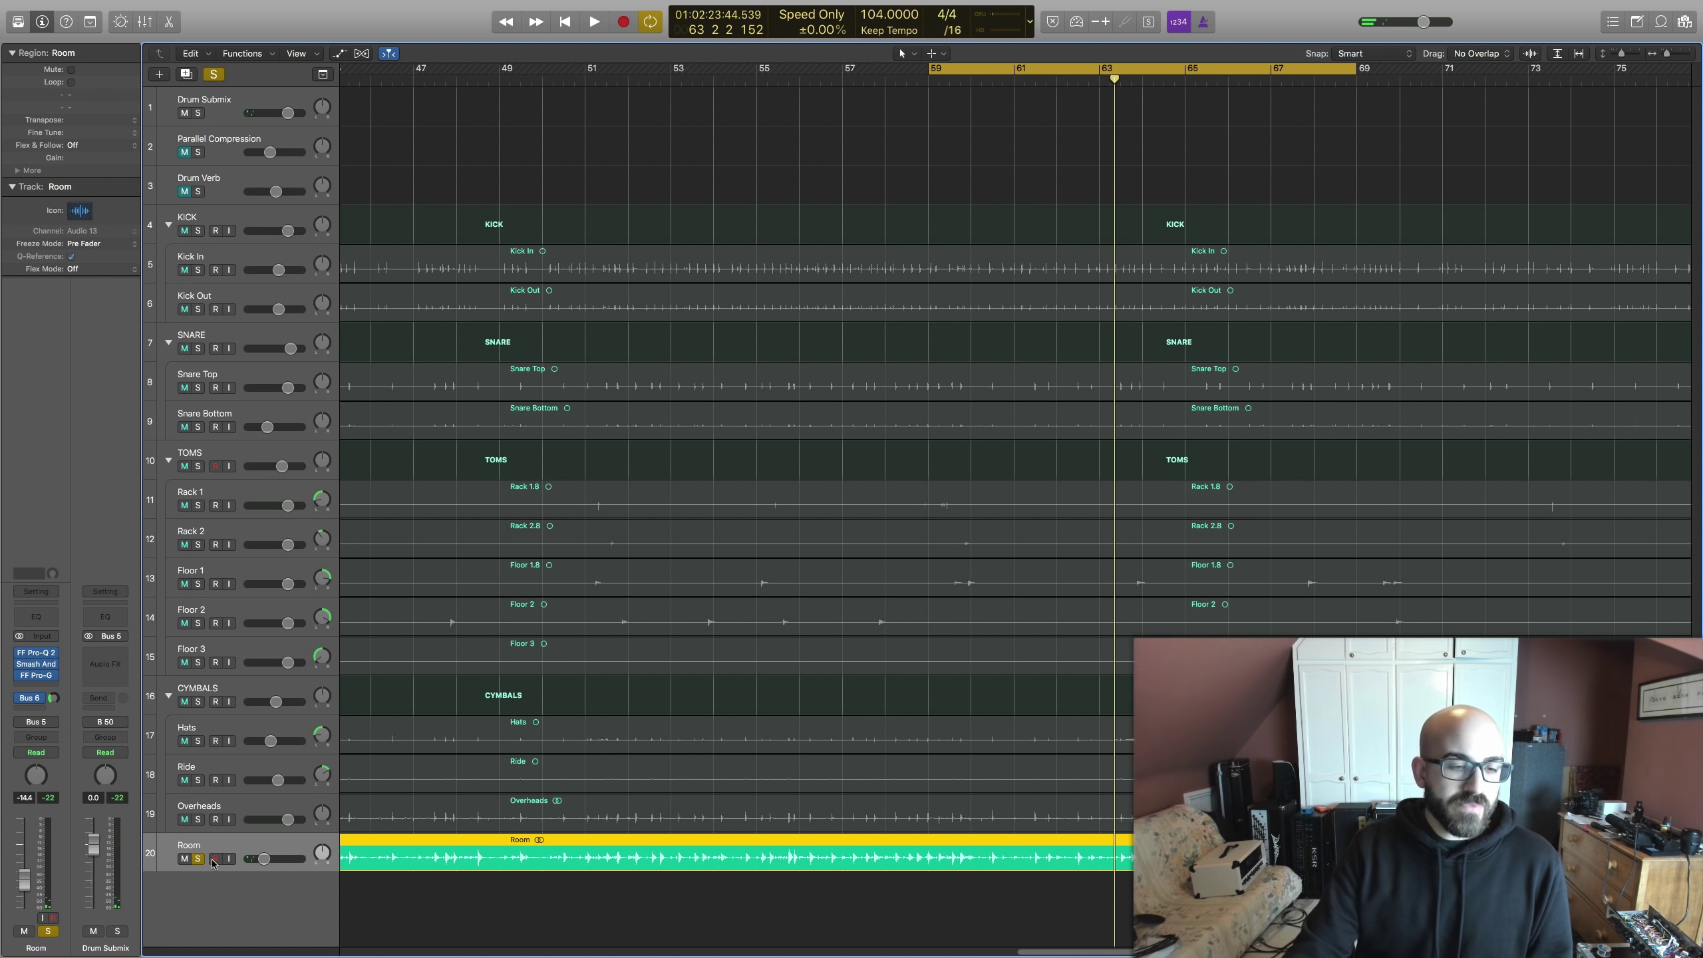
pyautogui.click(198, 859)
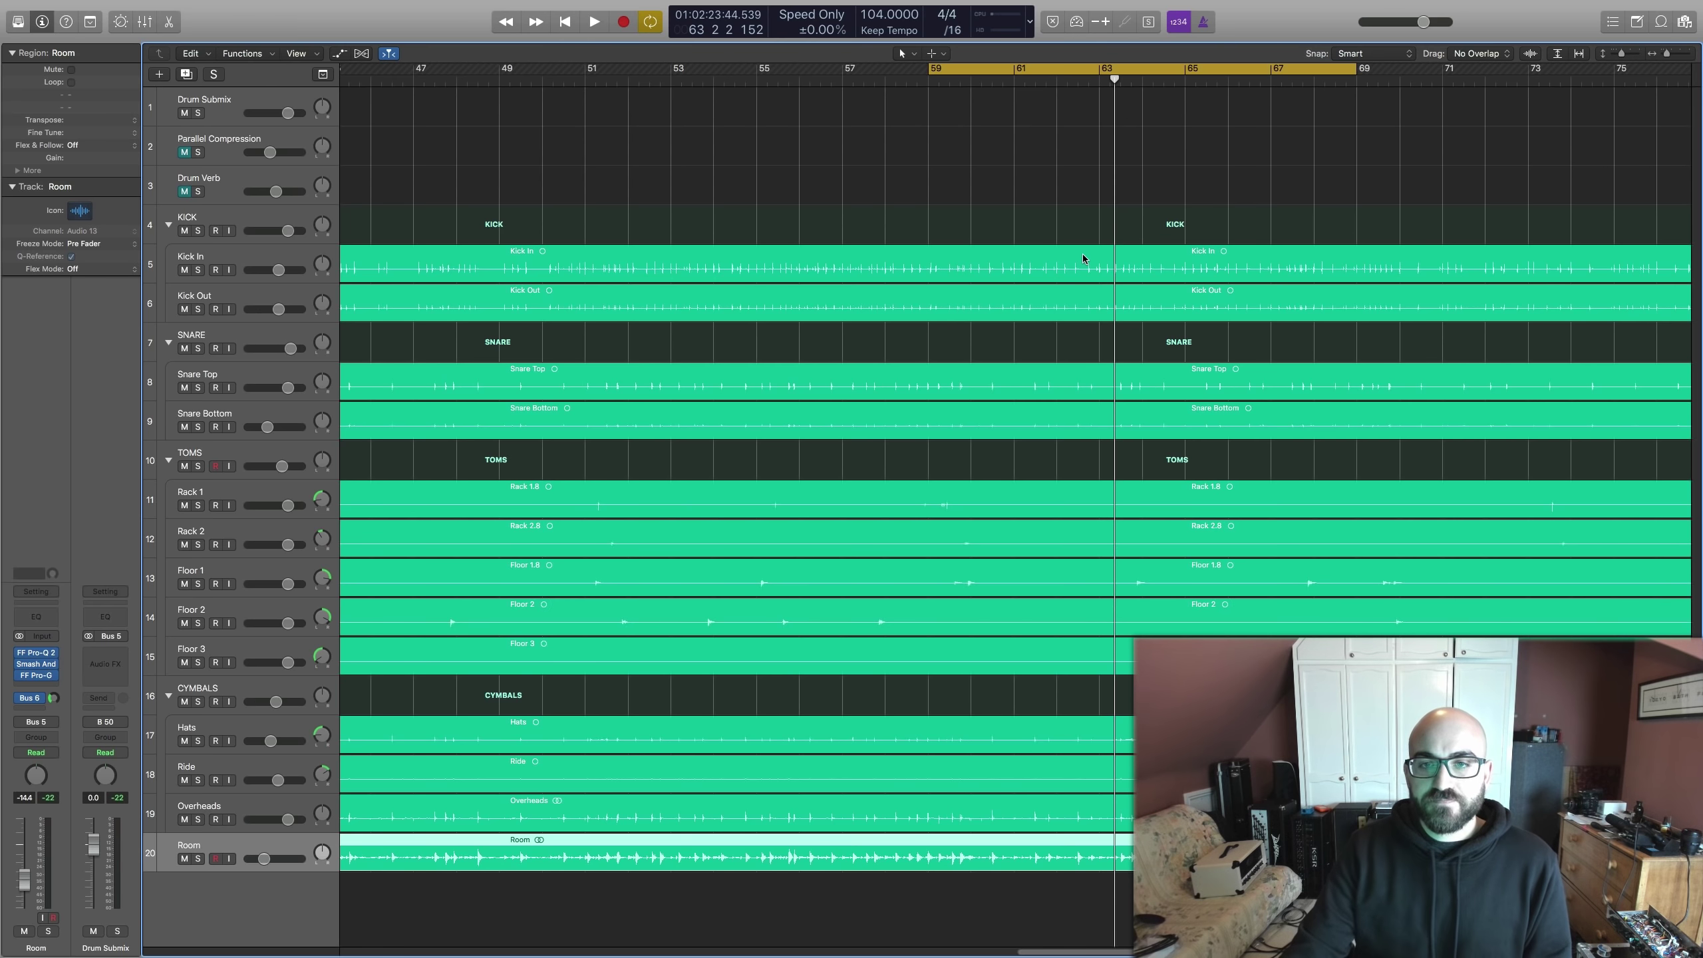
pyautogui.press('space')
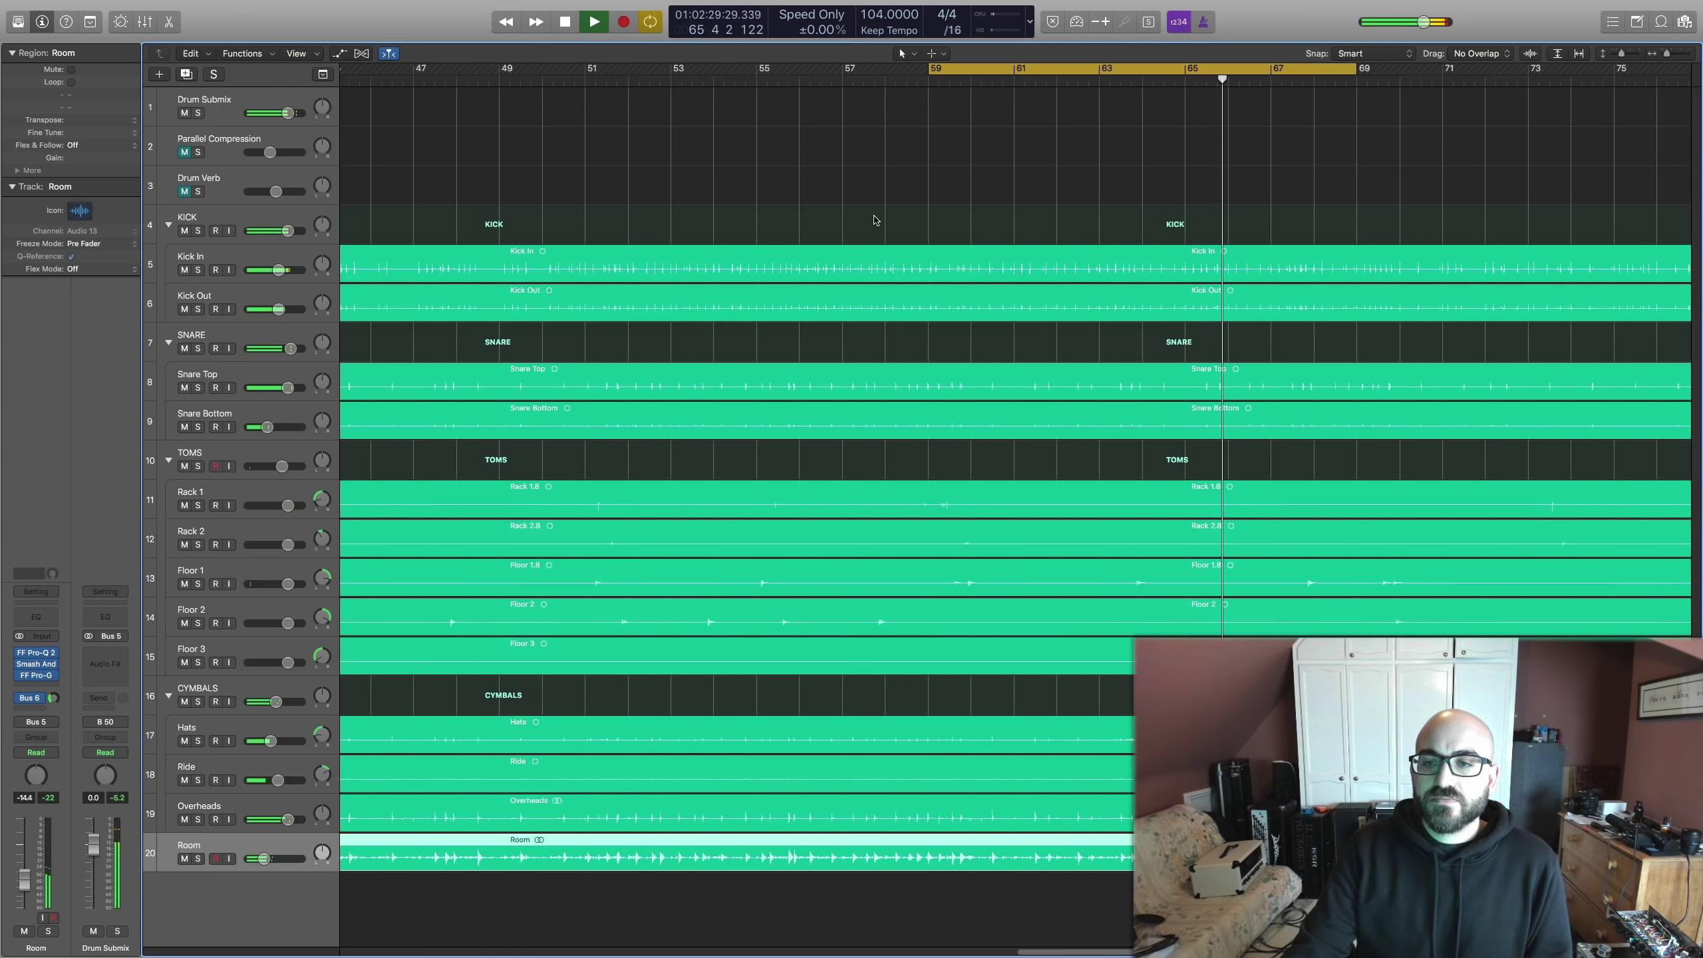
pyautogui.press('space')
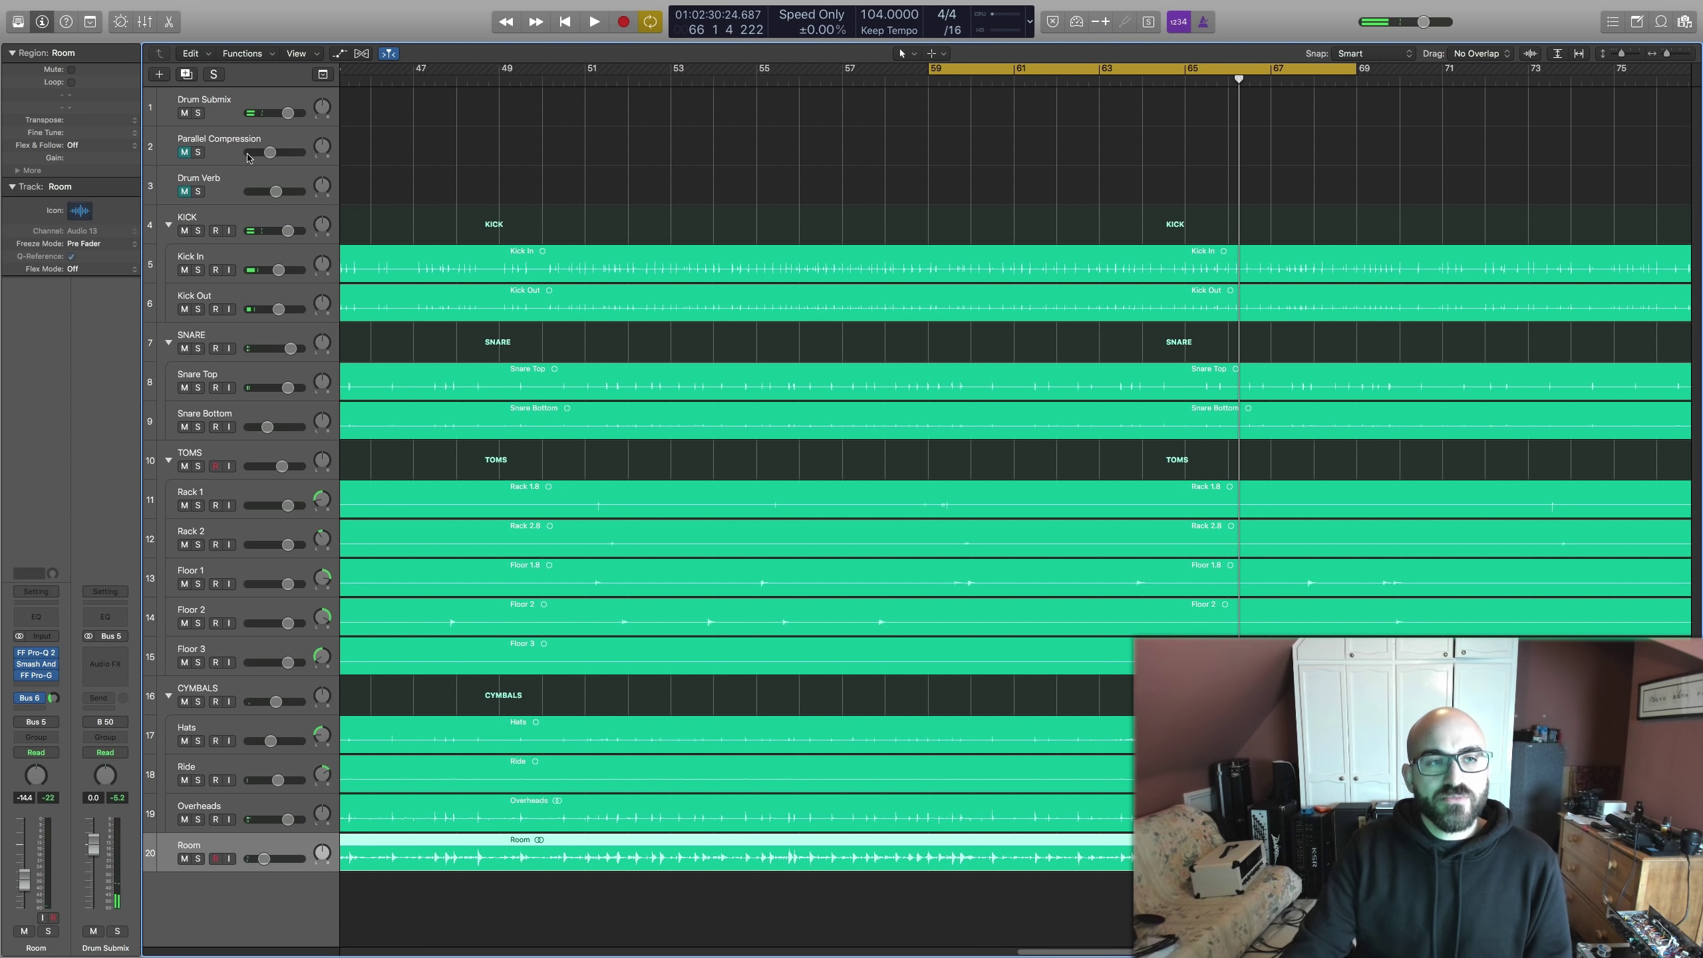
pyautogui.click(217, 155)
pyautogui.click(183, 153)
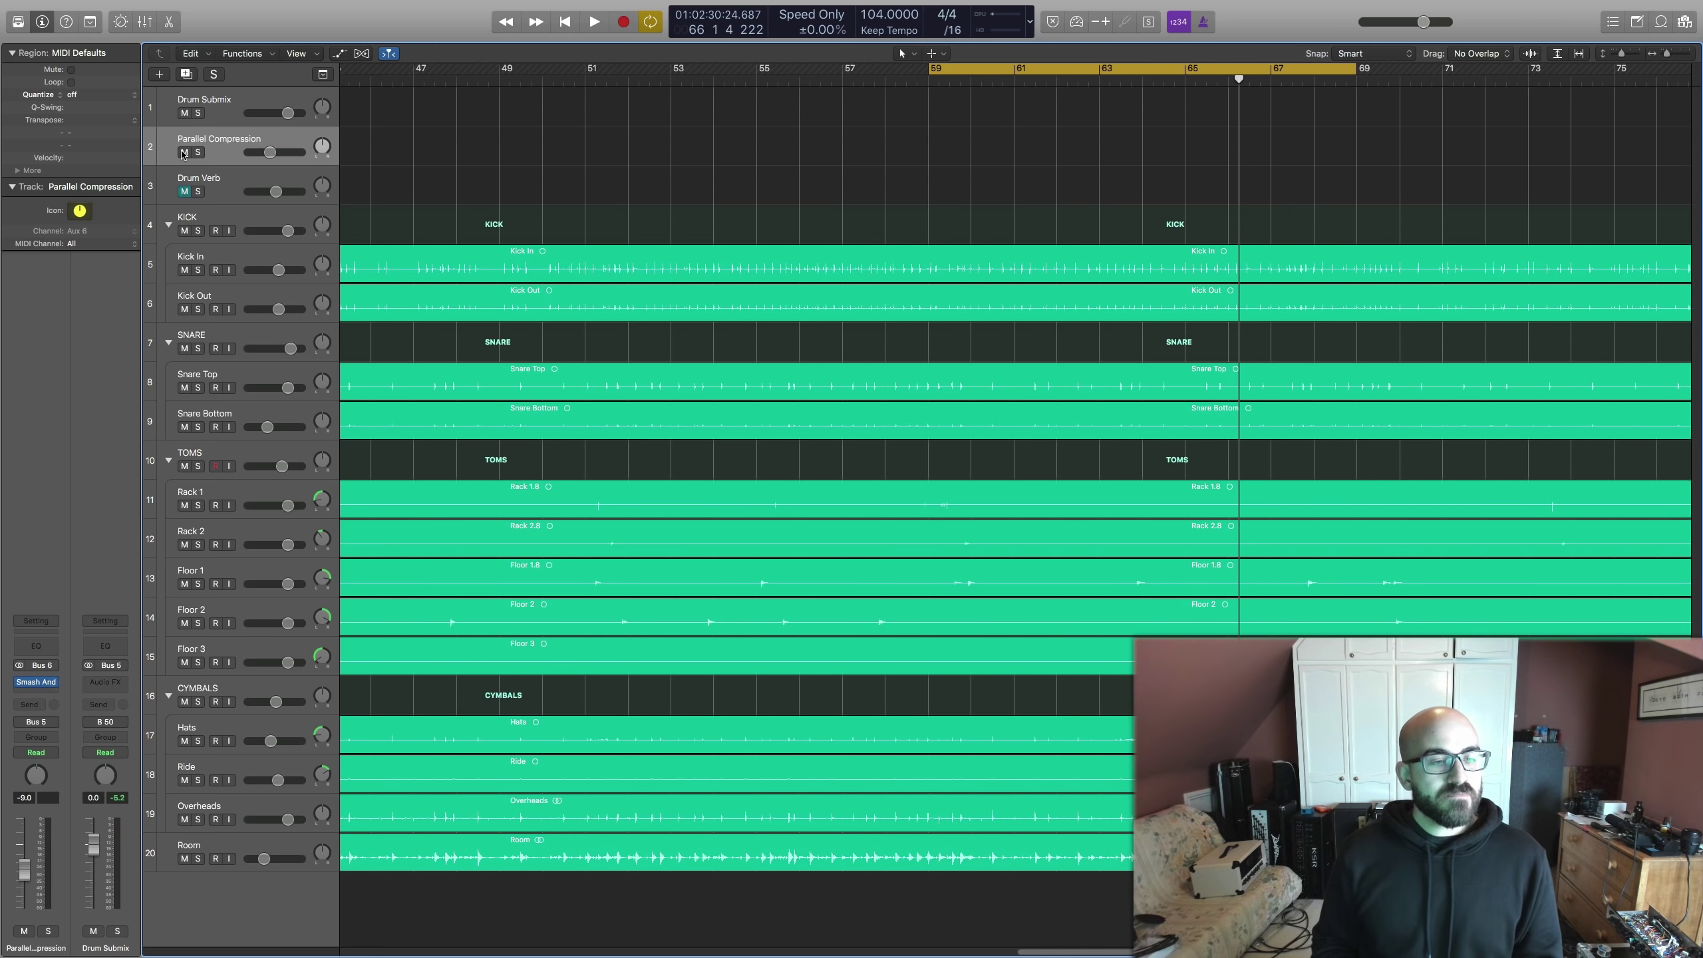
# Open the Parallel Compression Smash And Grab, solo that bus, and turn Auto Gain off.
pyautogui.click(45, 679)
pyautogui.moveTo(294, 24); pyautogui.dragTo(1175, 185)
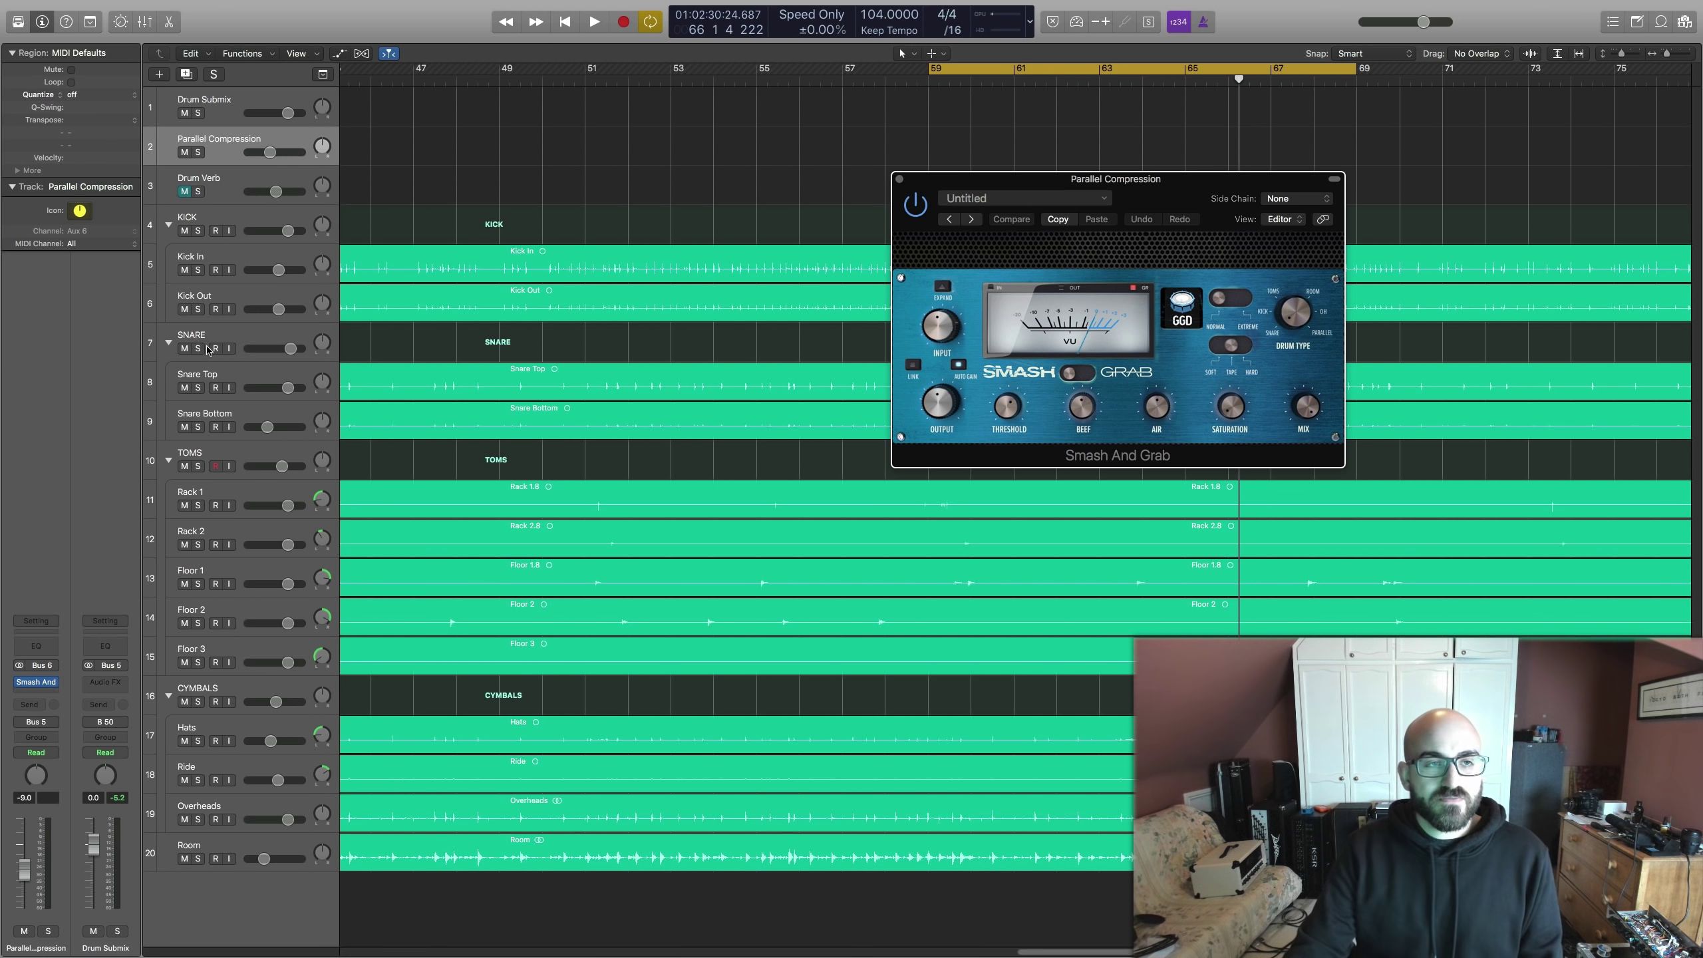
pyautogui.press('space')
pyautogui.click(198, 152)
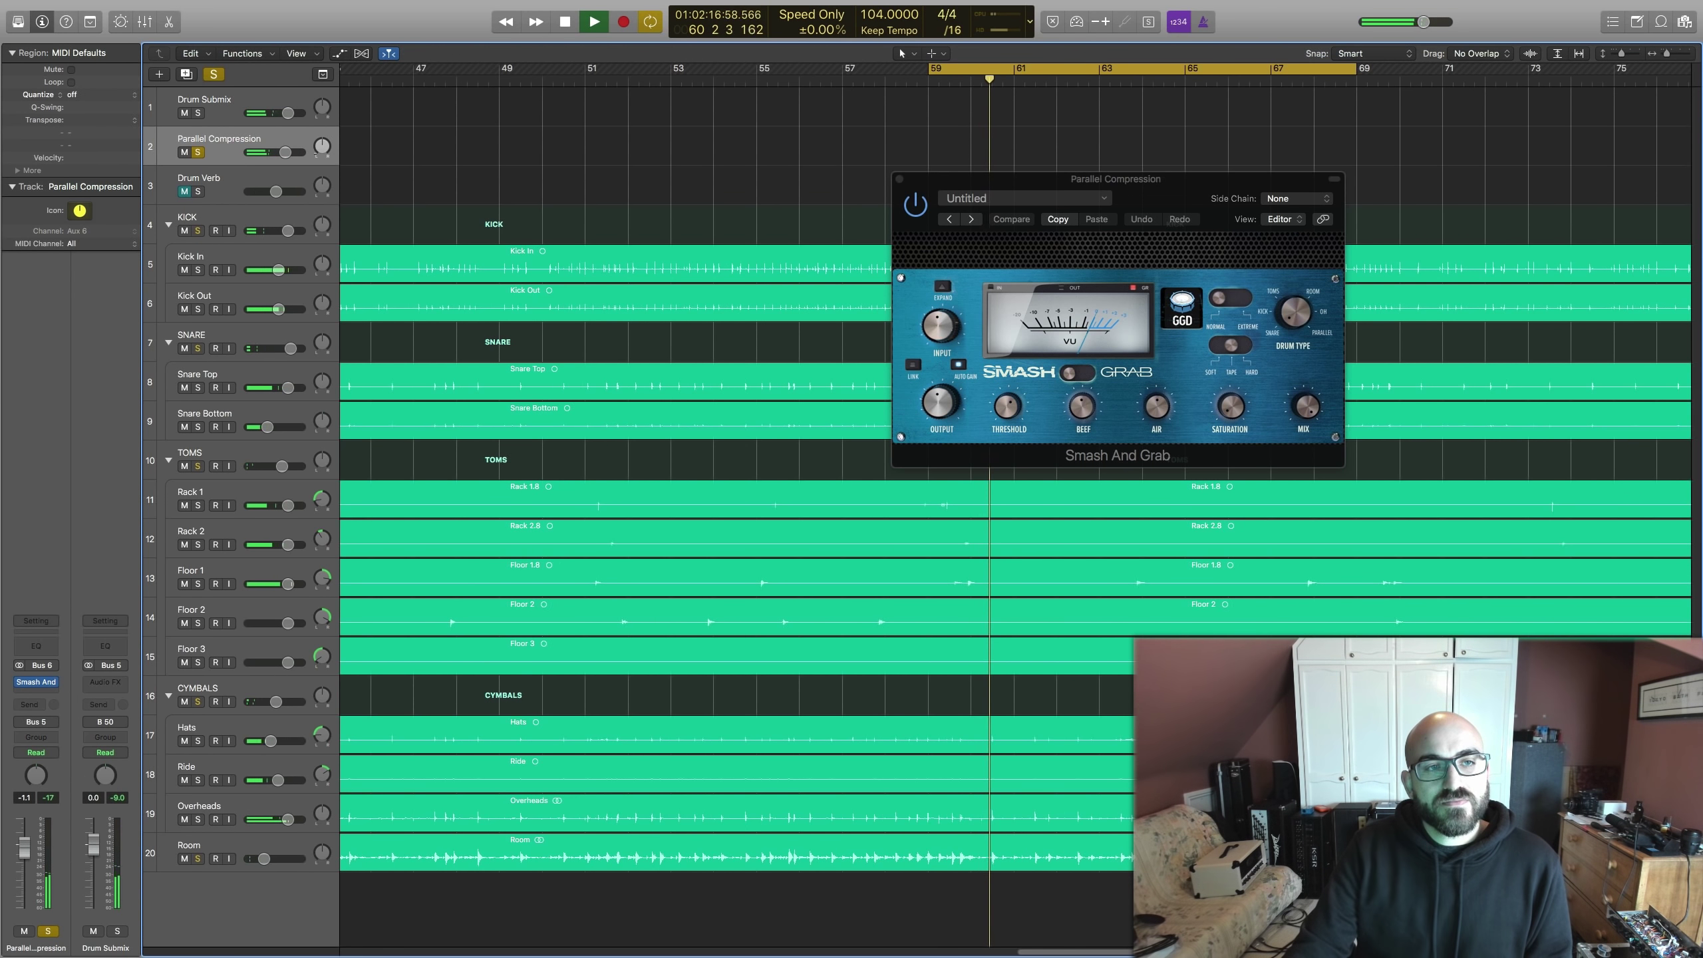
pyautogui.click(960, 365)
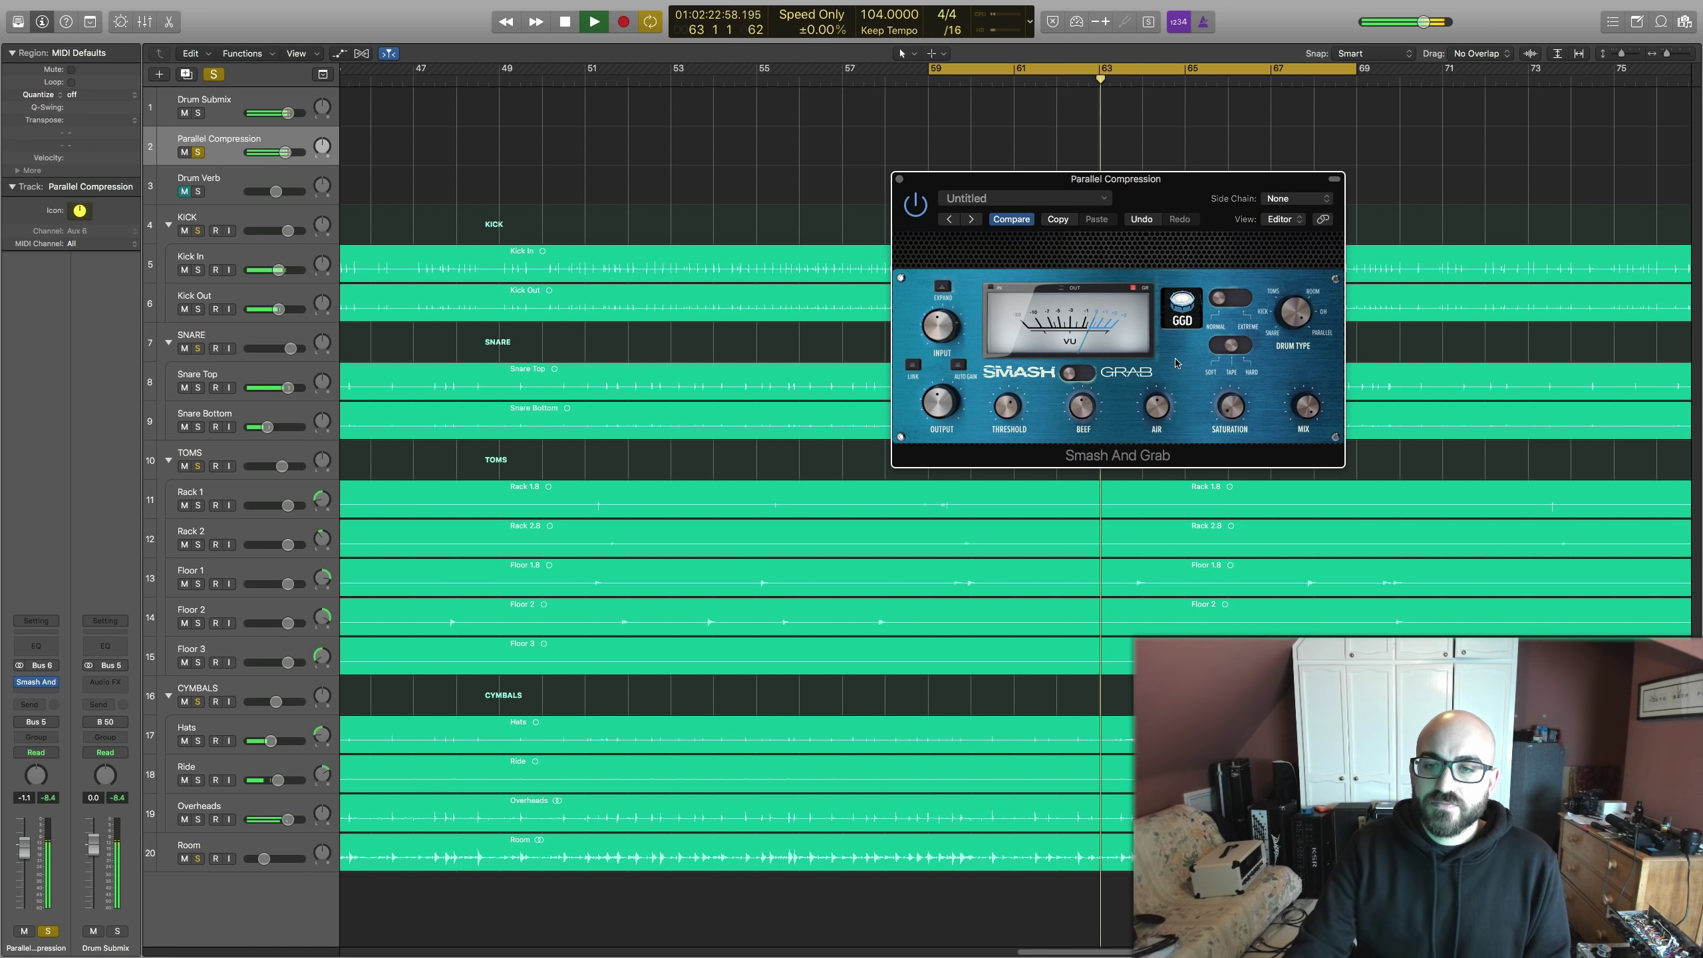
pyautogui.press('space')
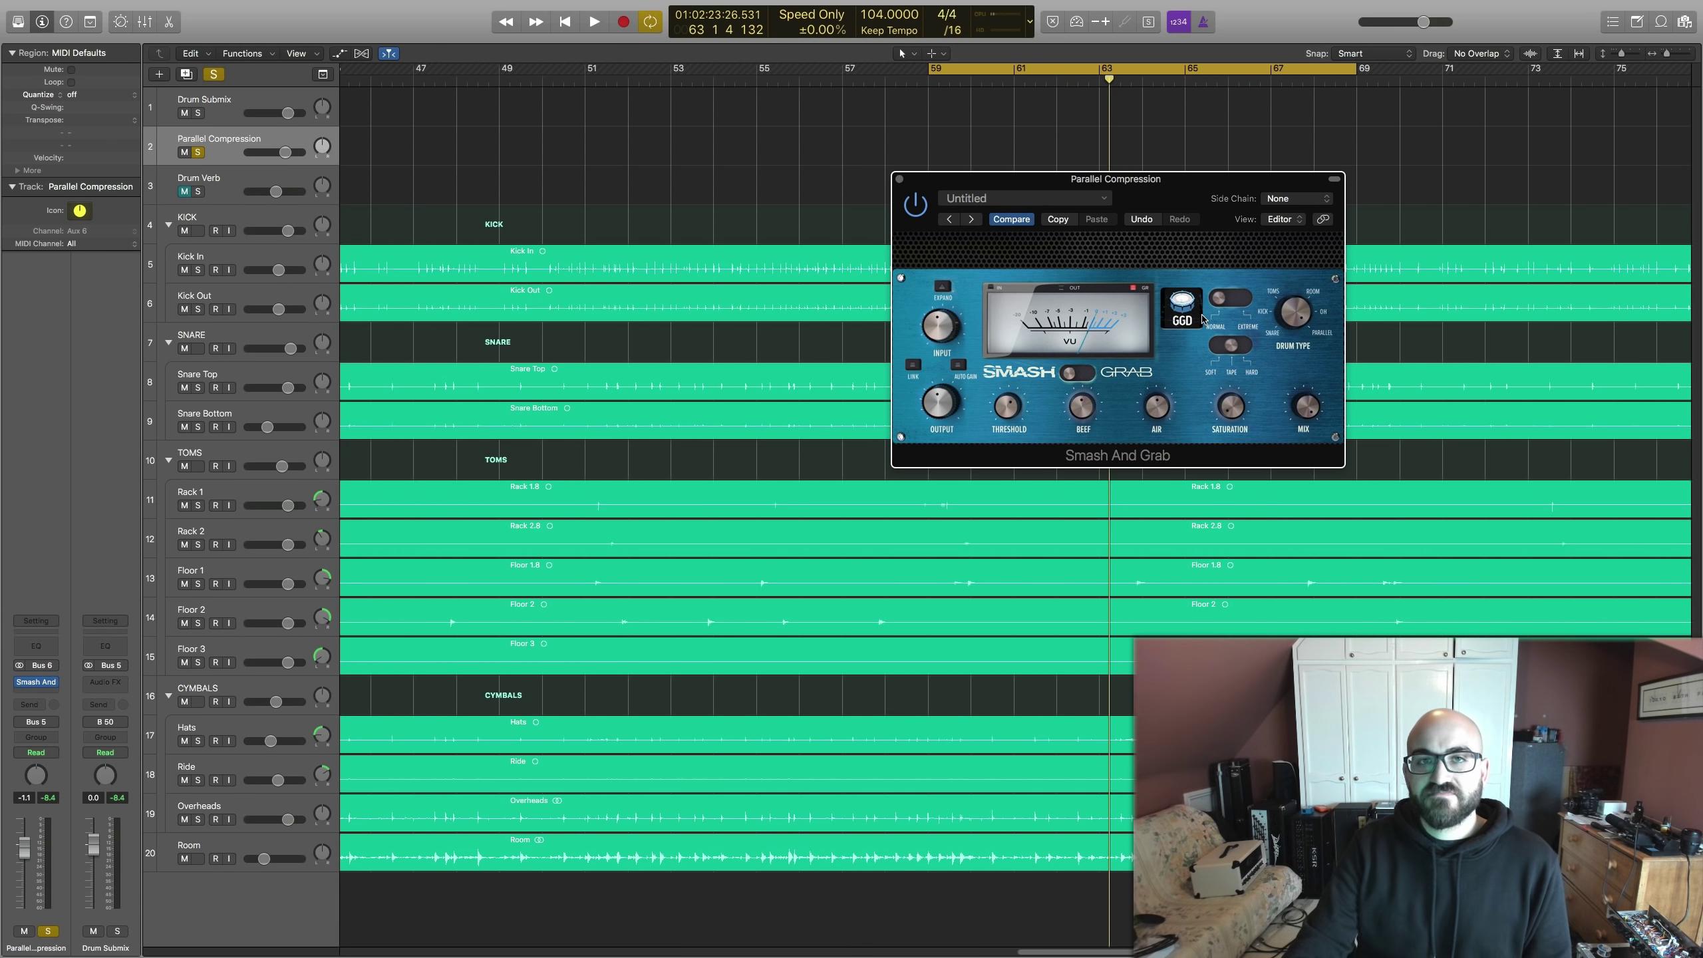
# Drop the parallel bus threshold to -49.3 dB and switch the compressor to Extreme mode.
pyautogui.press('space')
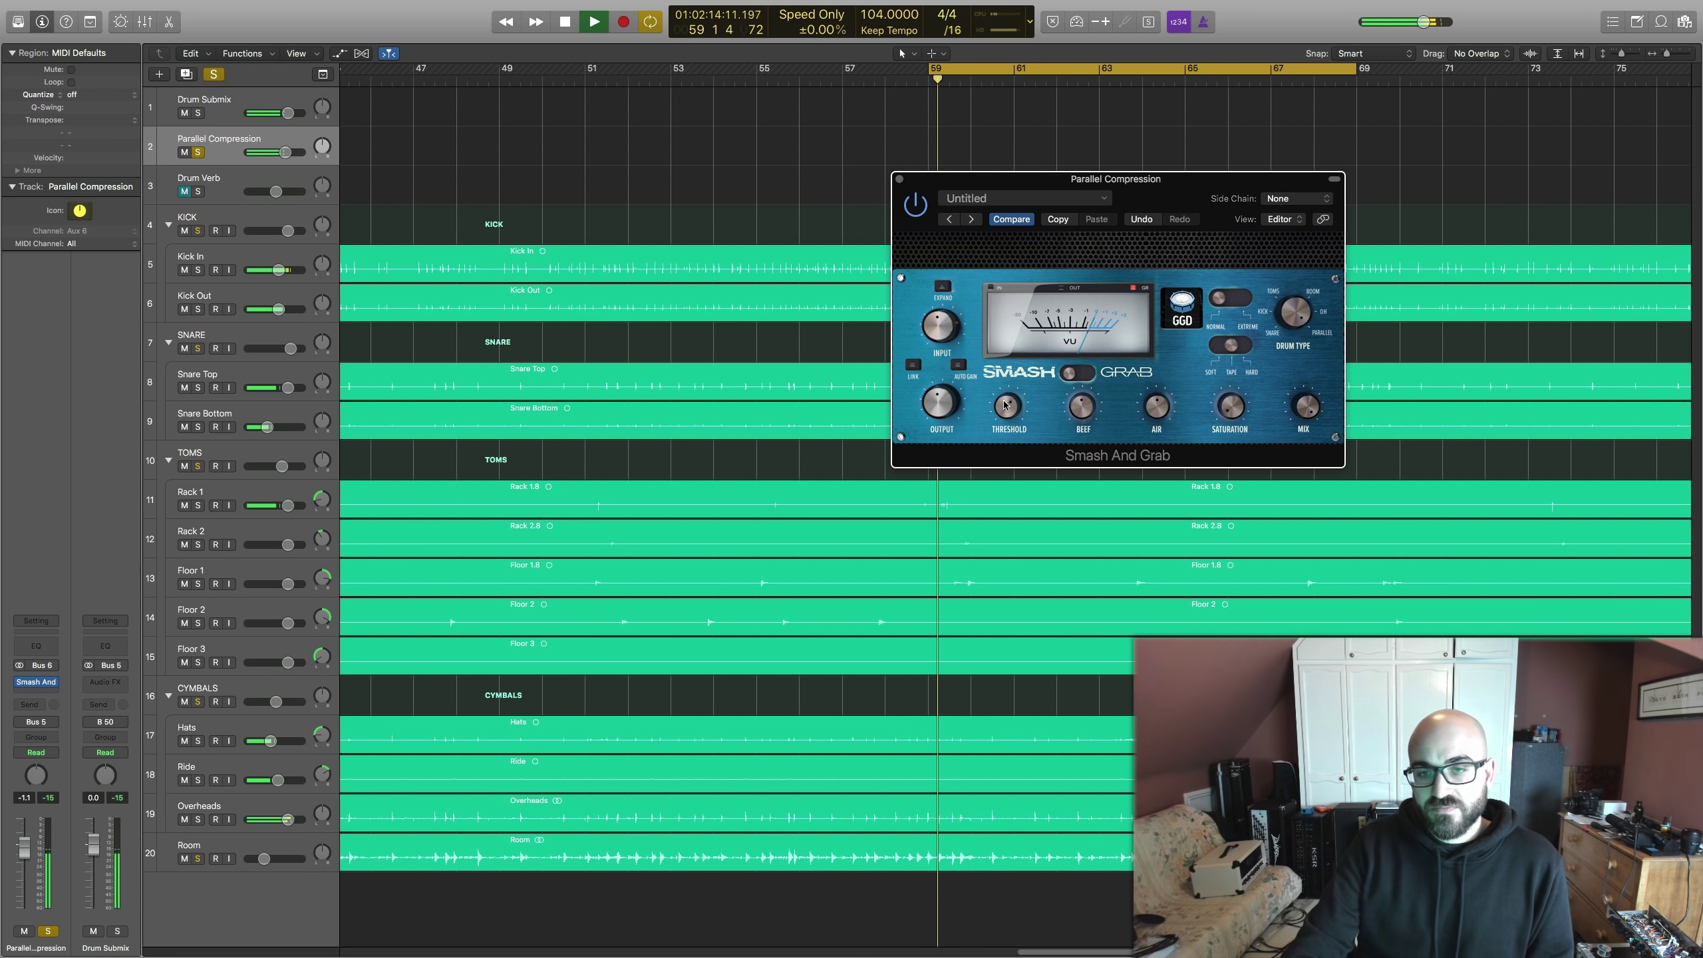
pyautogui.moveTo(1006, 406); pyautogui.dragTo(1017, 495)
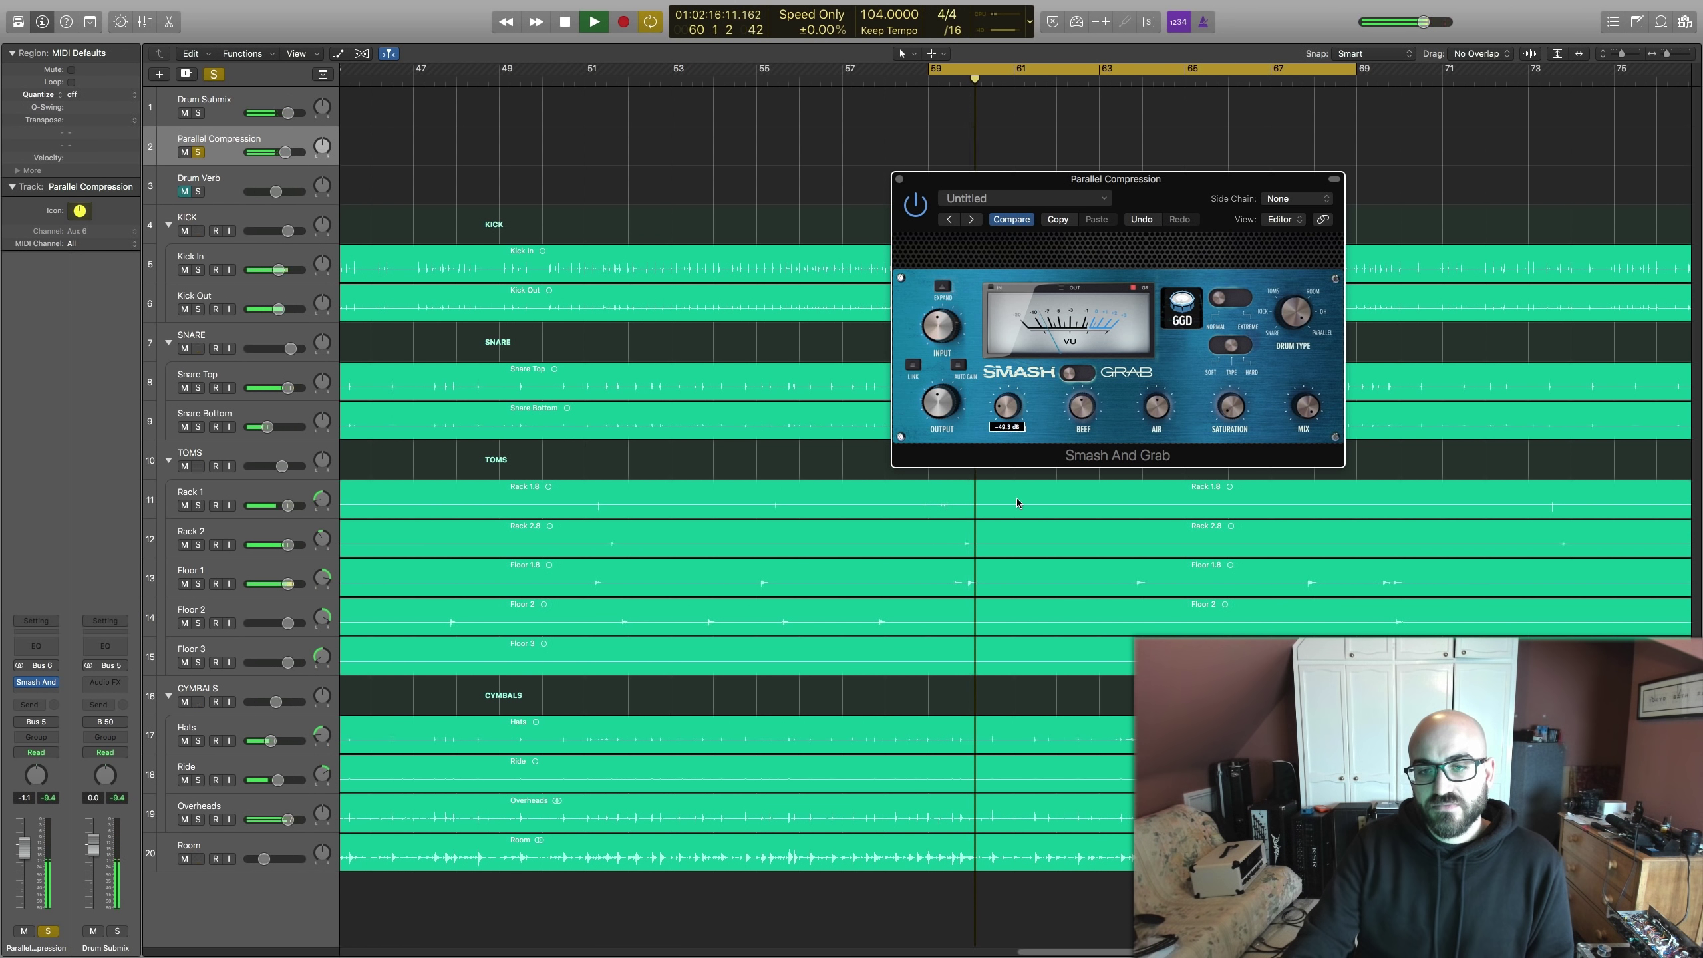
pyautogui.click(1231, 299)
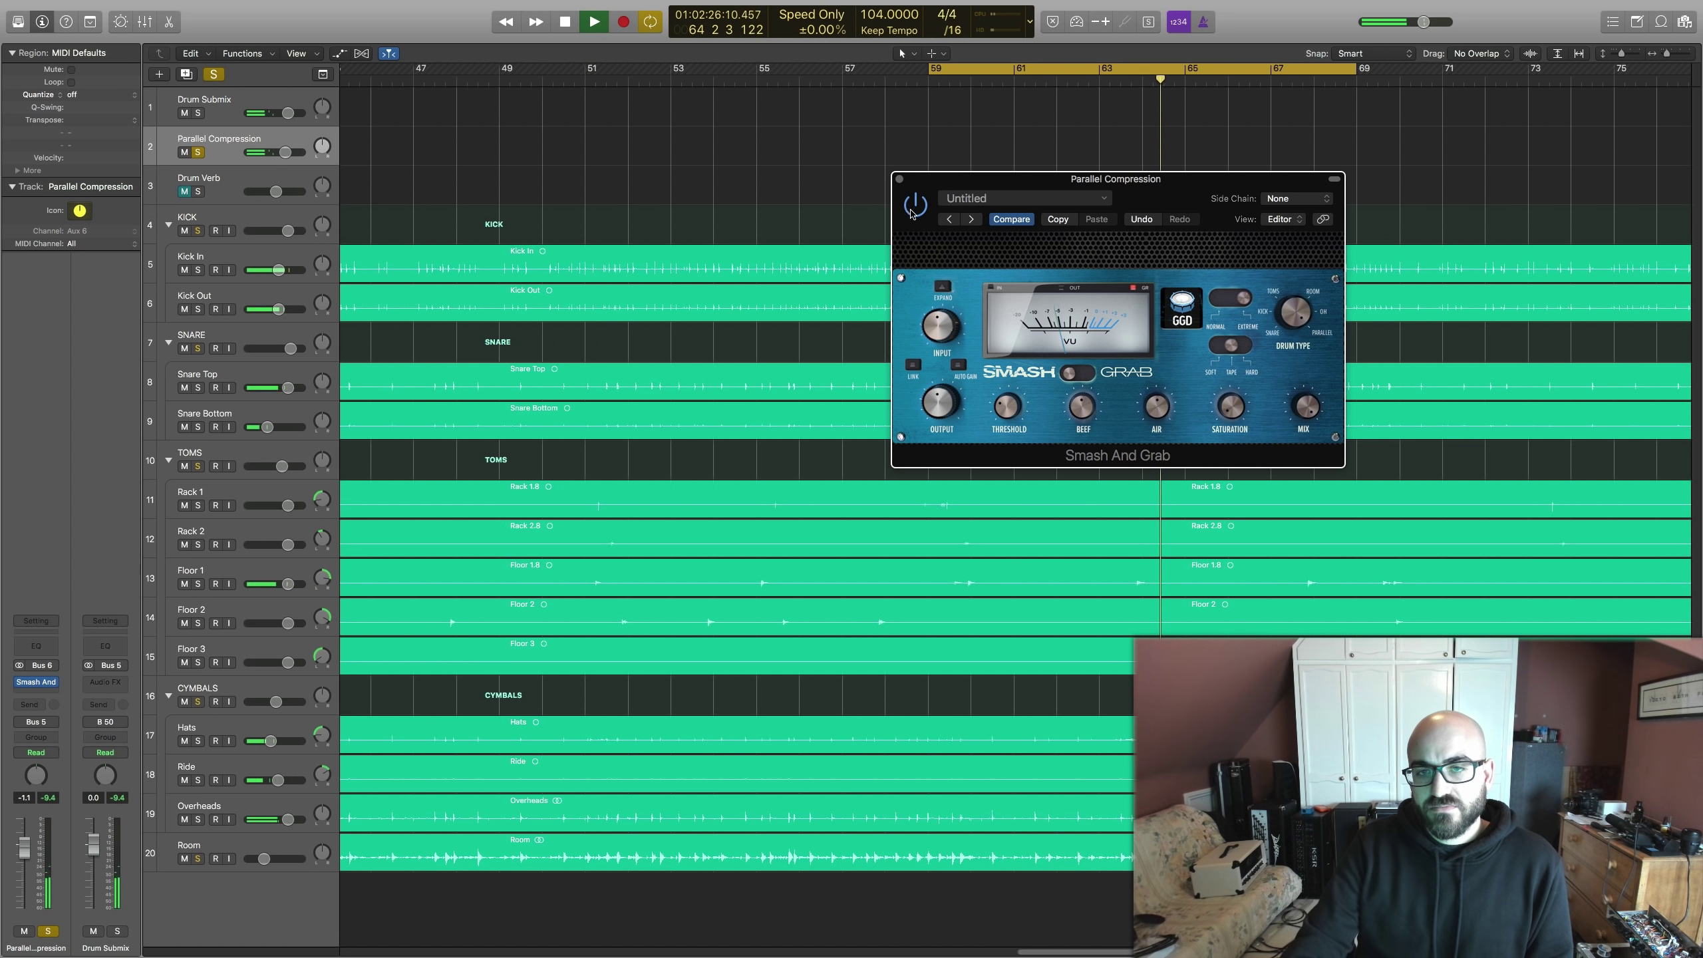
pyautogui.moveTo(938, 407)
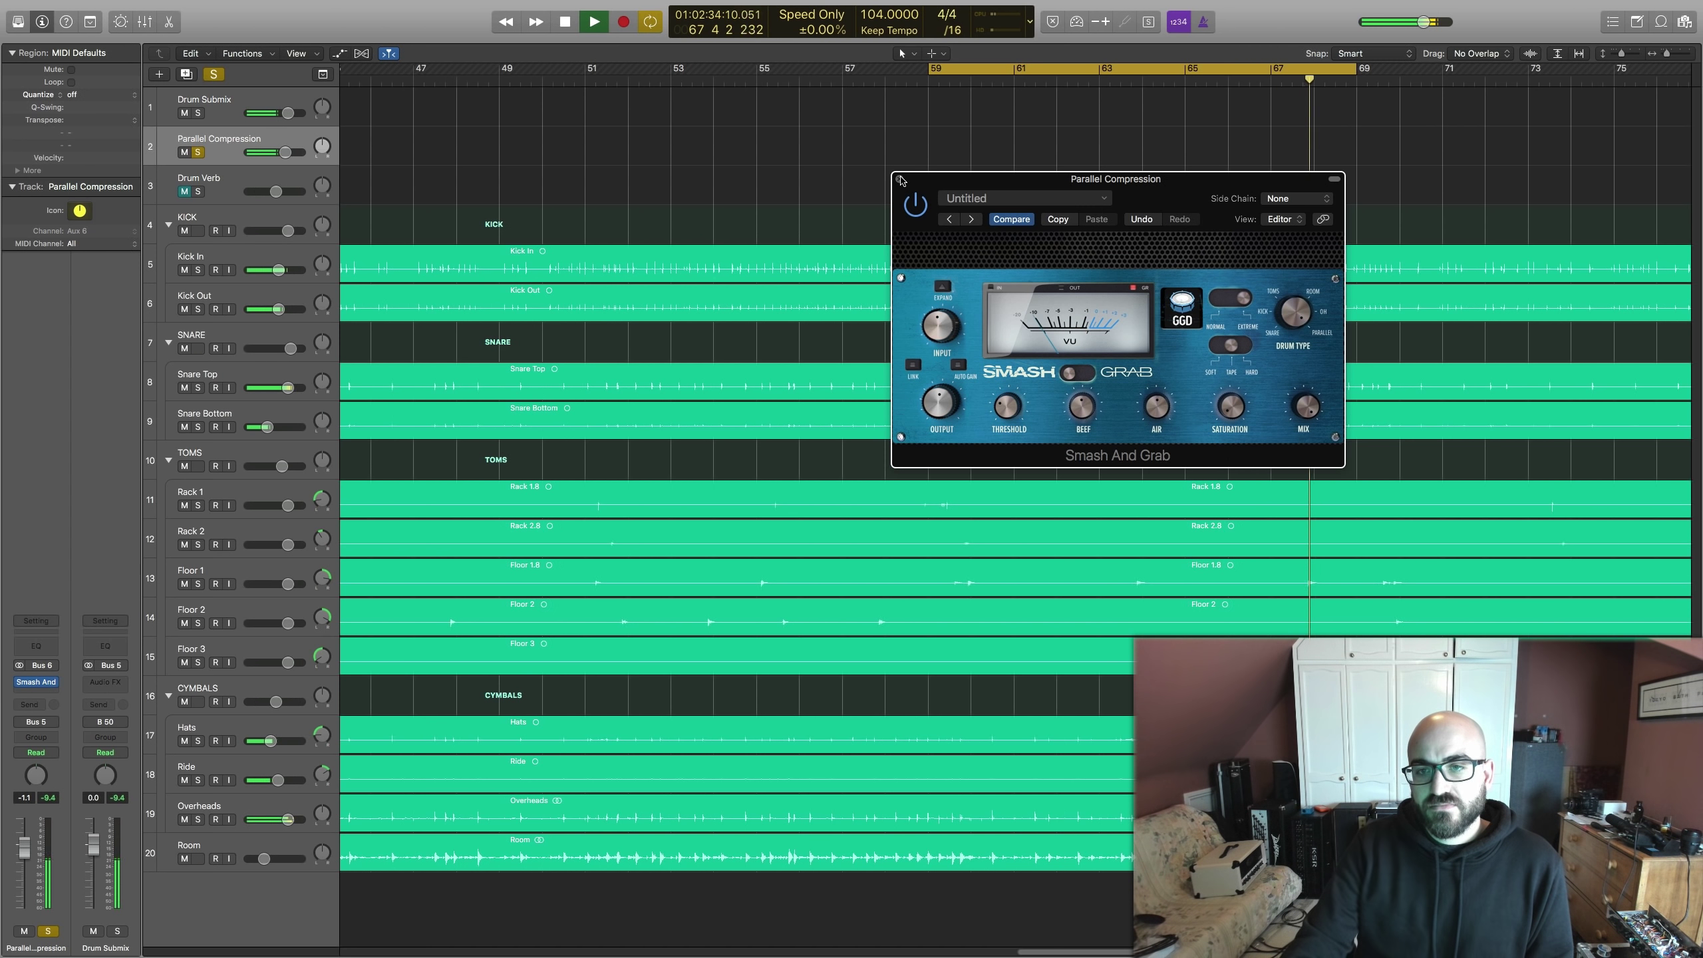
pyautogui.press('space')
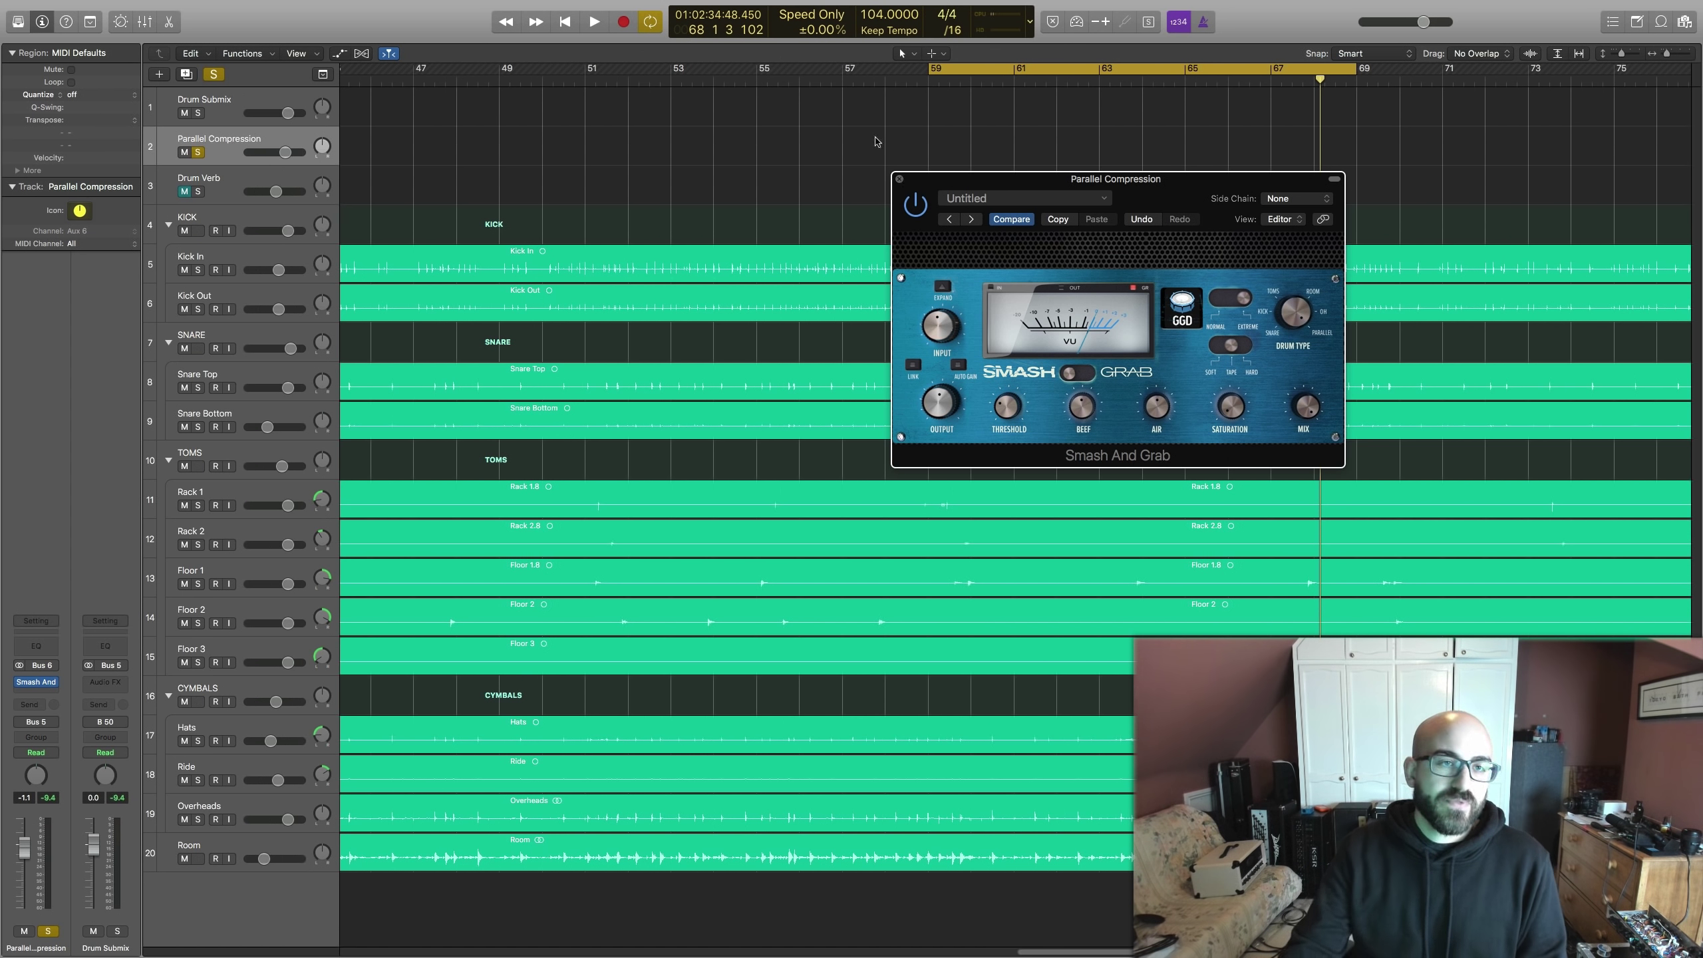
# Unsolo Parallel Compression, blend its fader in at about -4.7 dB comparing with mute, then close its plugin.
pyautogui.click(197, 152)
pyautogui.press('space')
pyautogui.moveTo(284, 152)
pyautogui.mouseDown()
pyautogui.moveTo(258, 153)
pyautogui.moveTo(278, 152)
pyautogui.mouseUp()
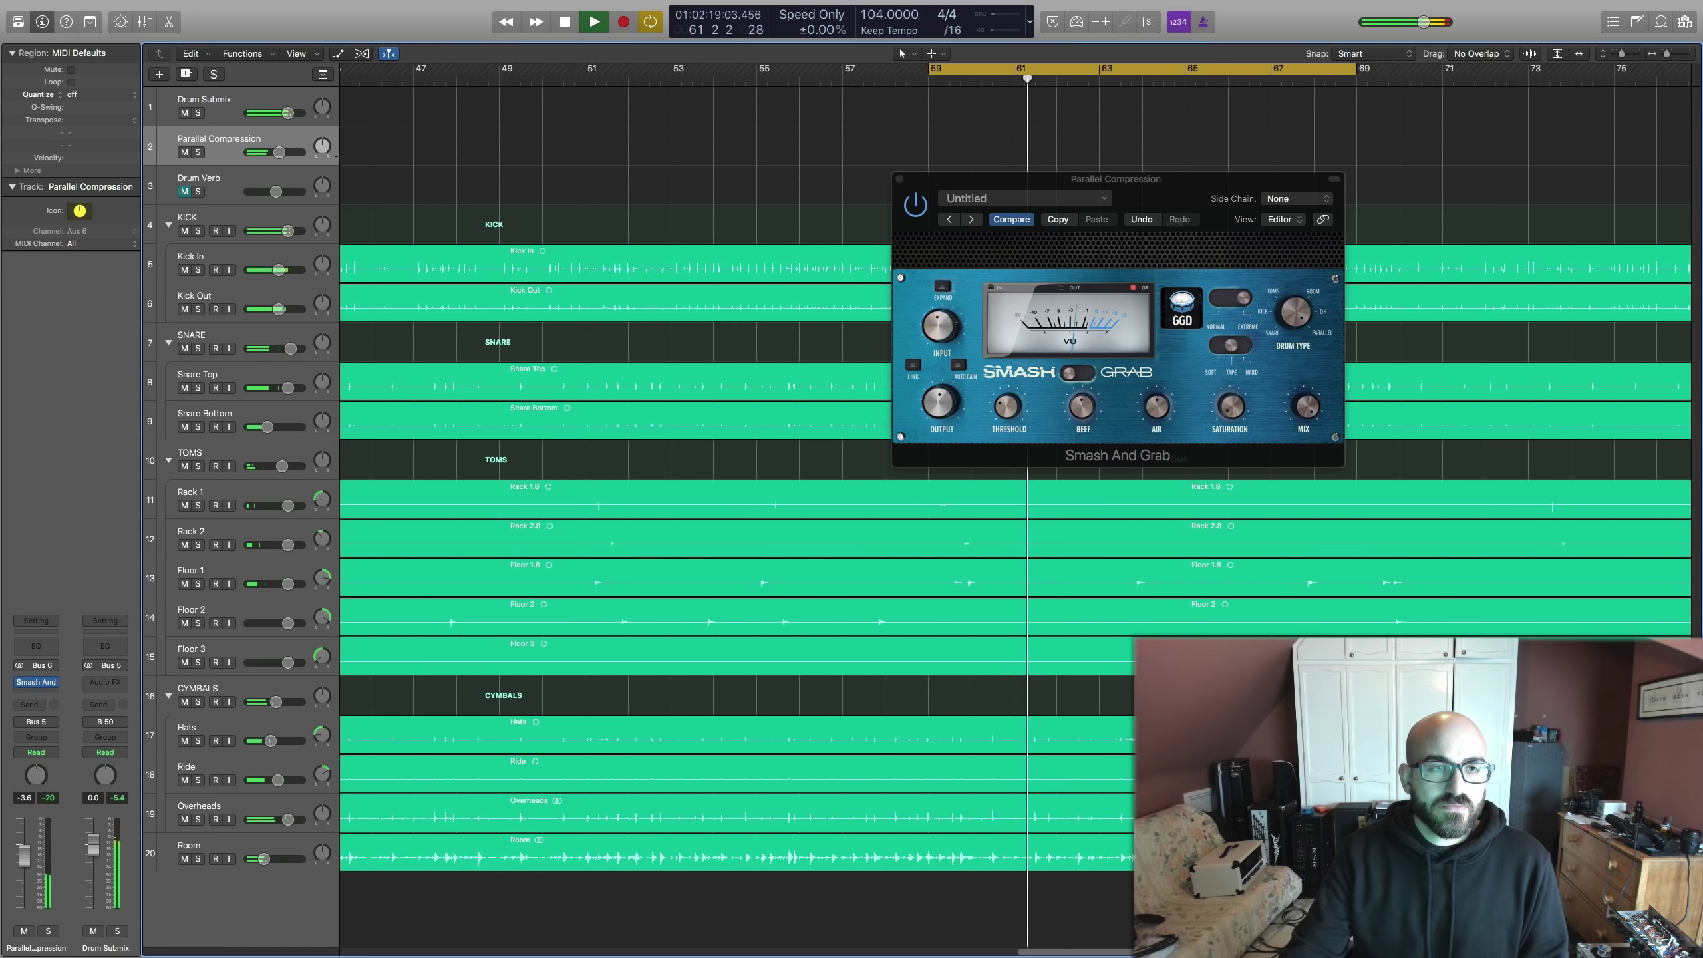
pyautogui.click(185, 152)
pyautogui.click(185, 152)
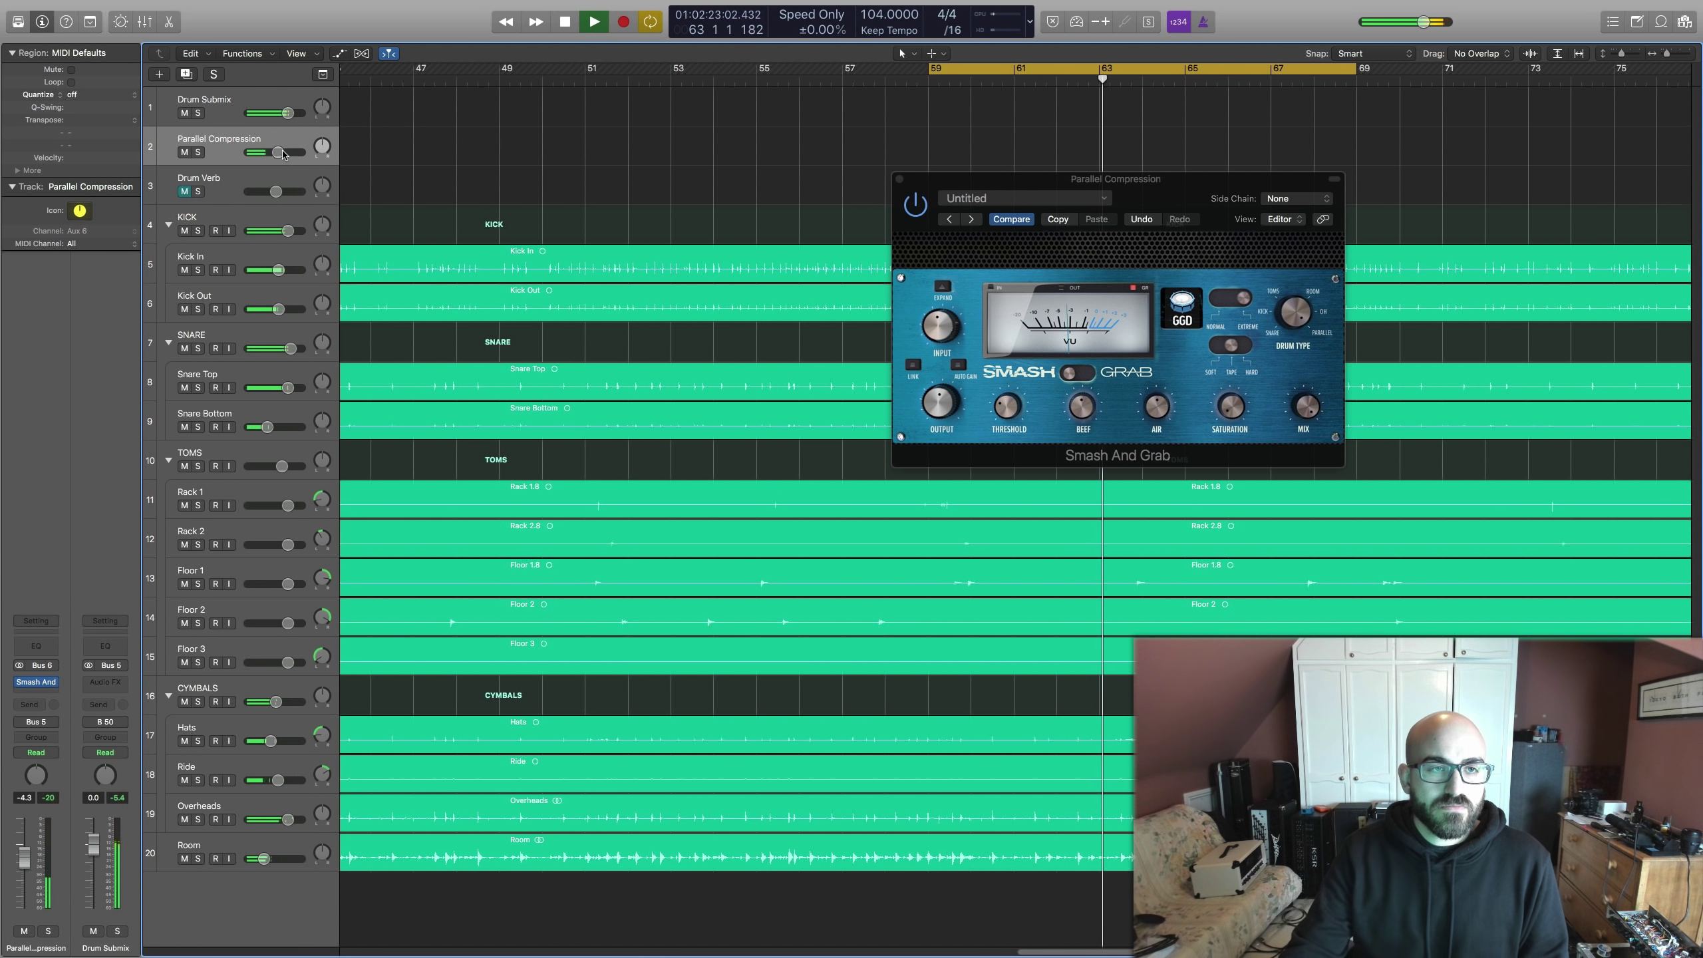
pyautogui.moveTo(277, 153); pyautogui.dragTo(276, 152)
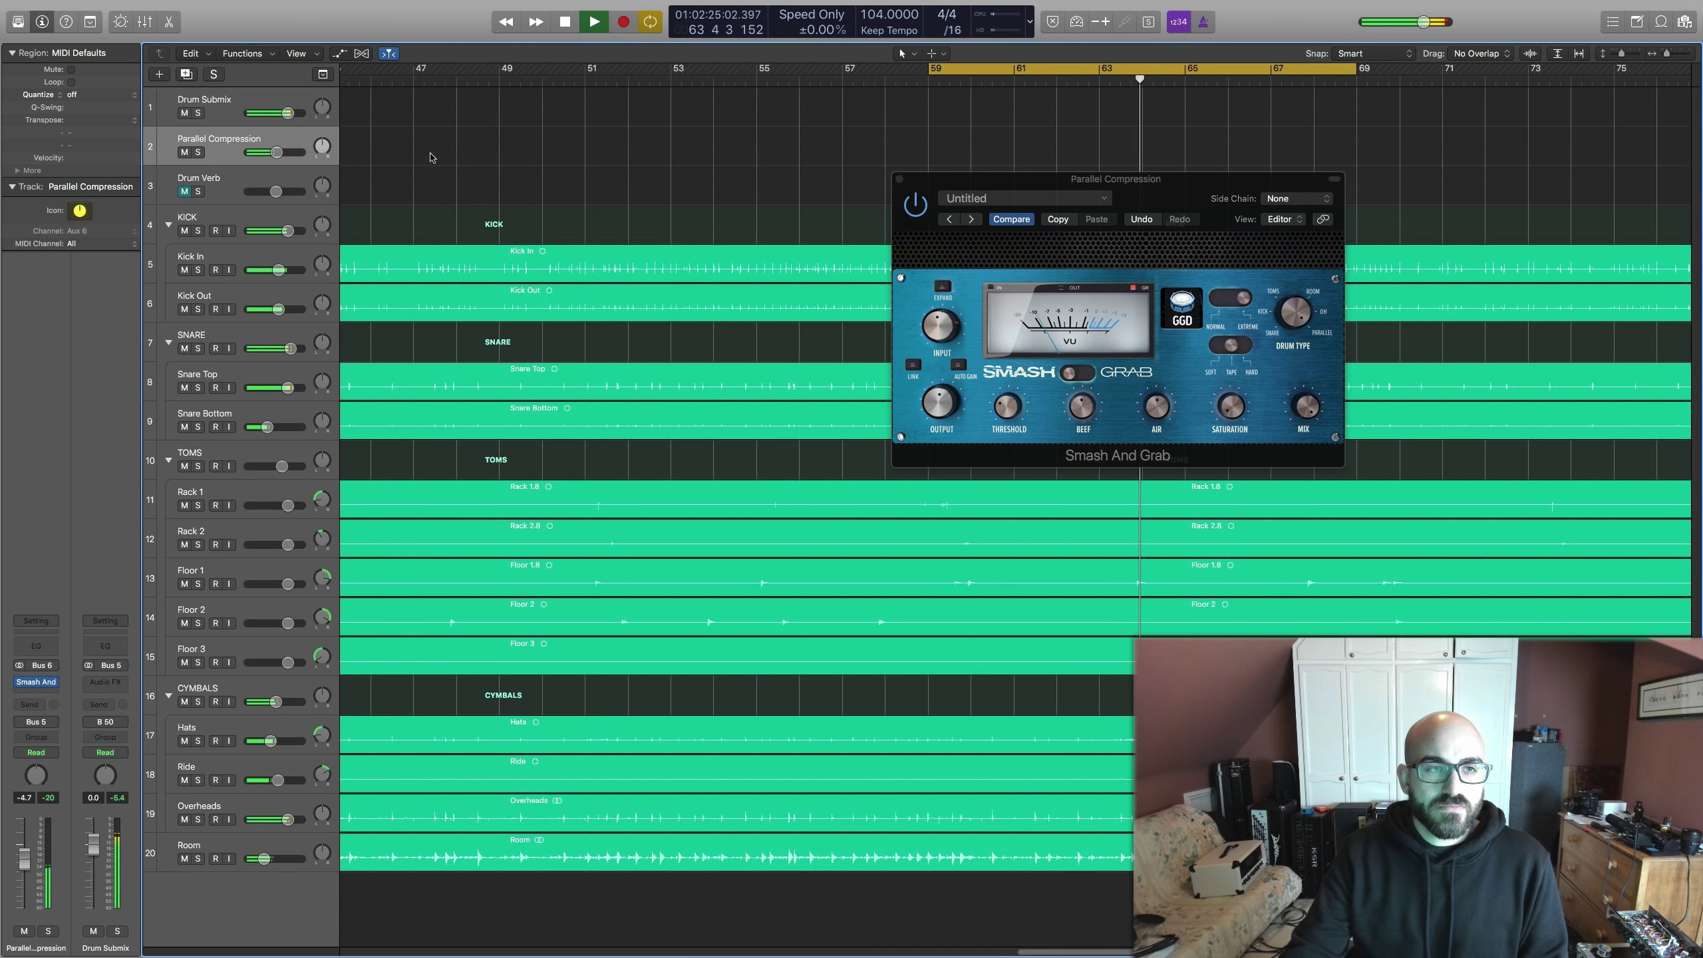
pyautogui.click(185, 153)
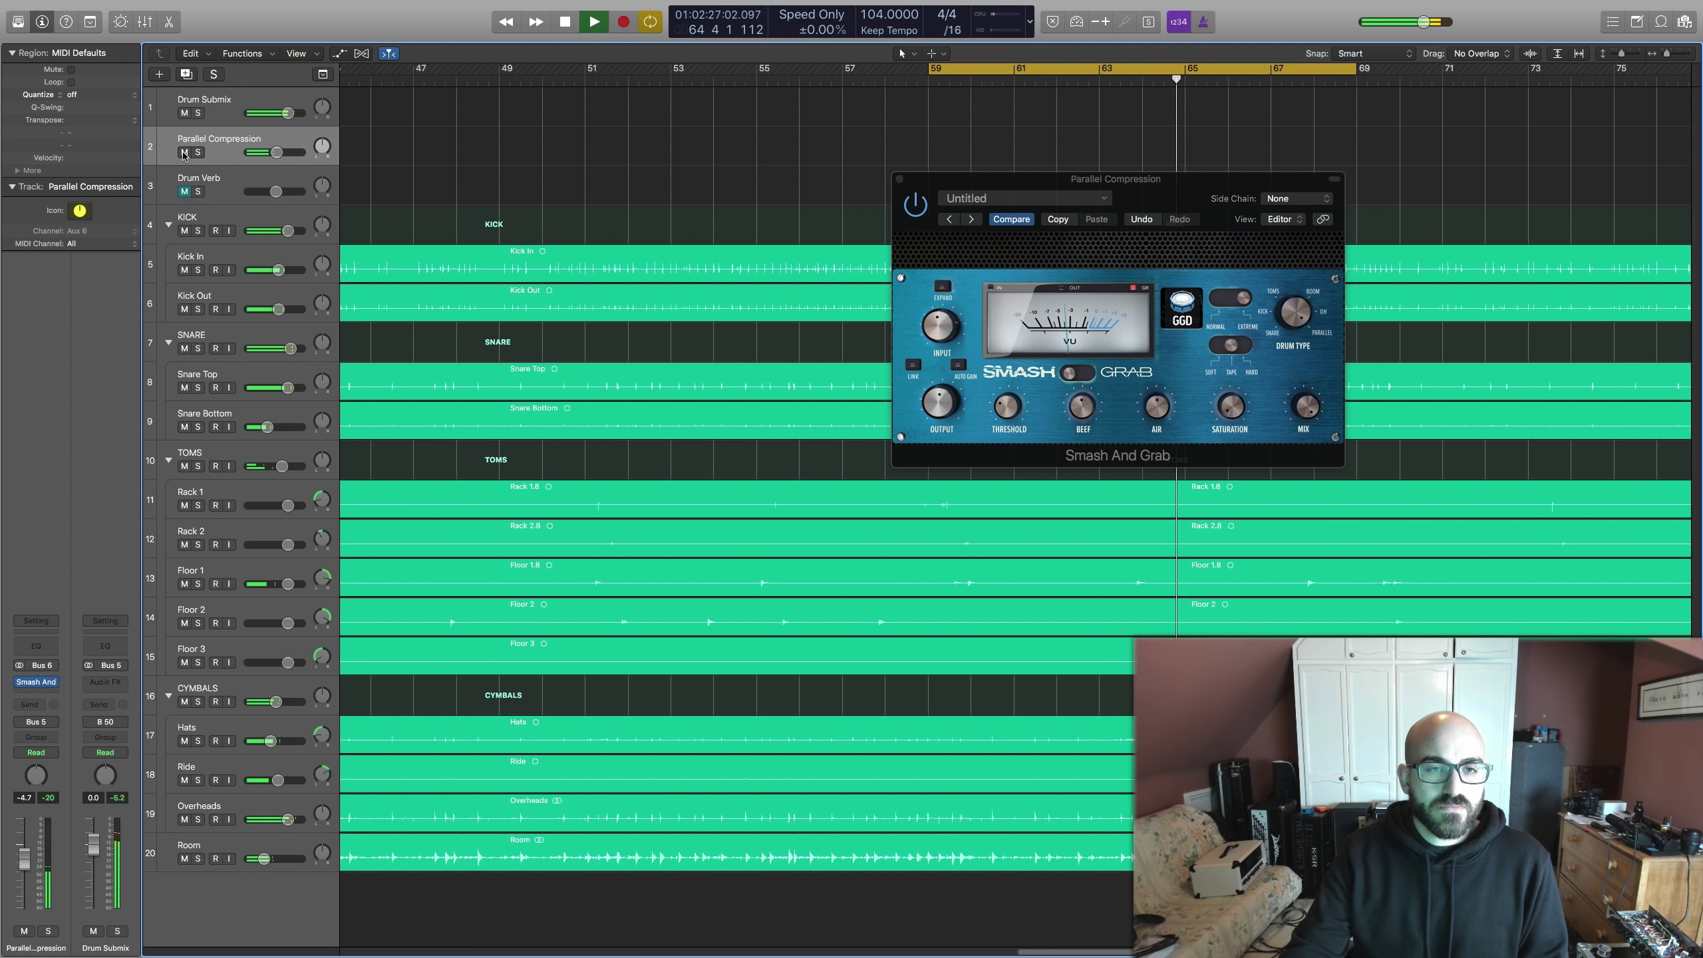
pyautogui.click(185, 153)
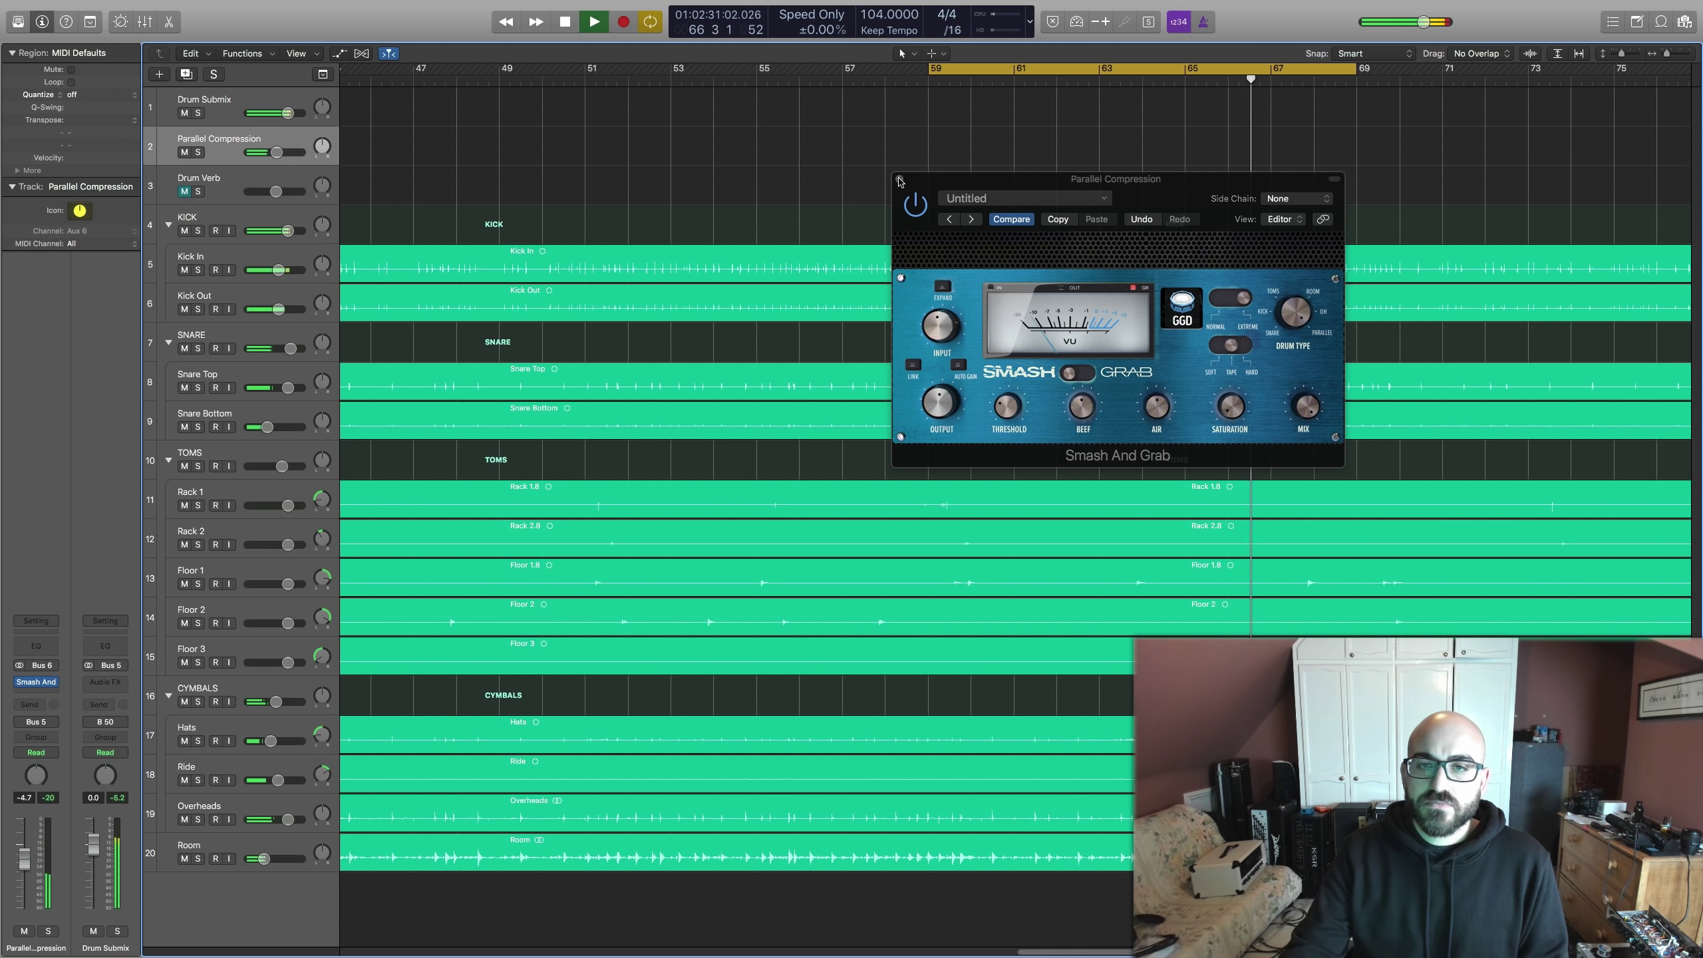
pyautogui.press('space')
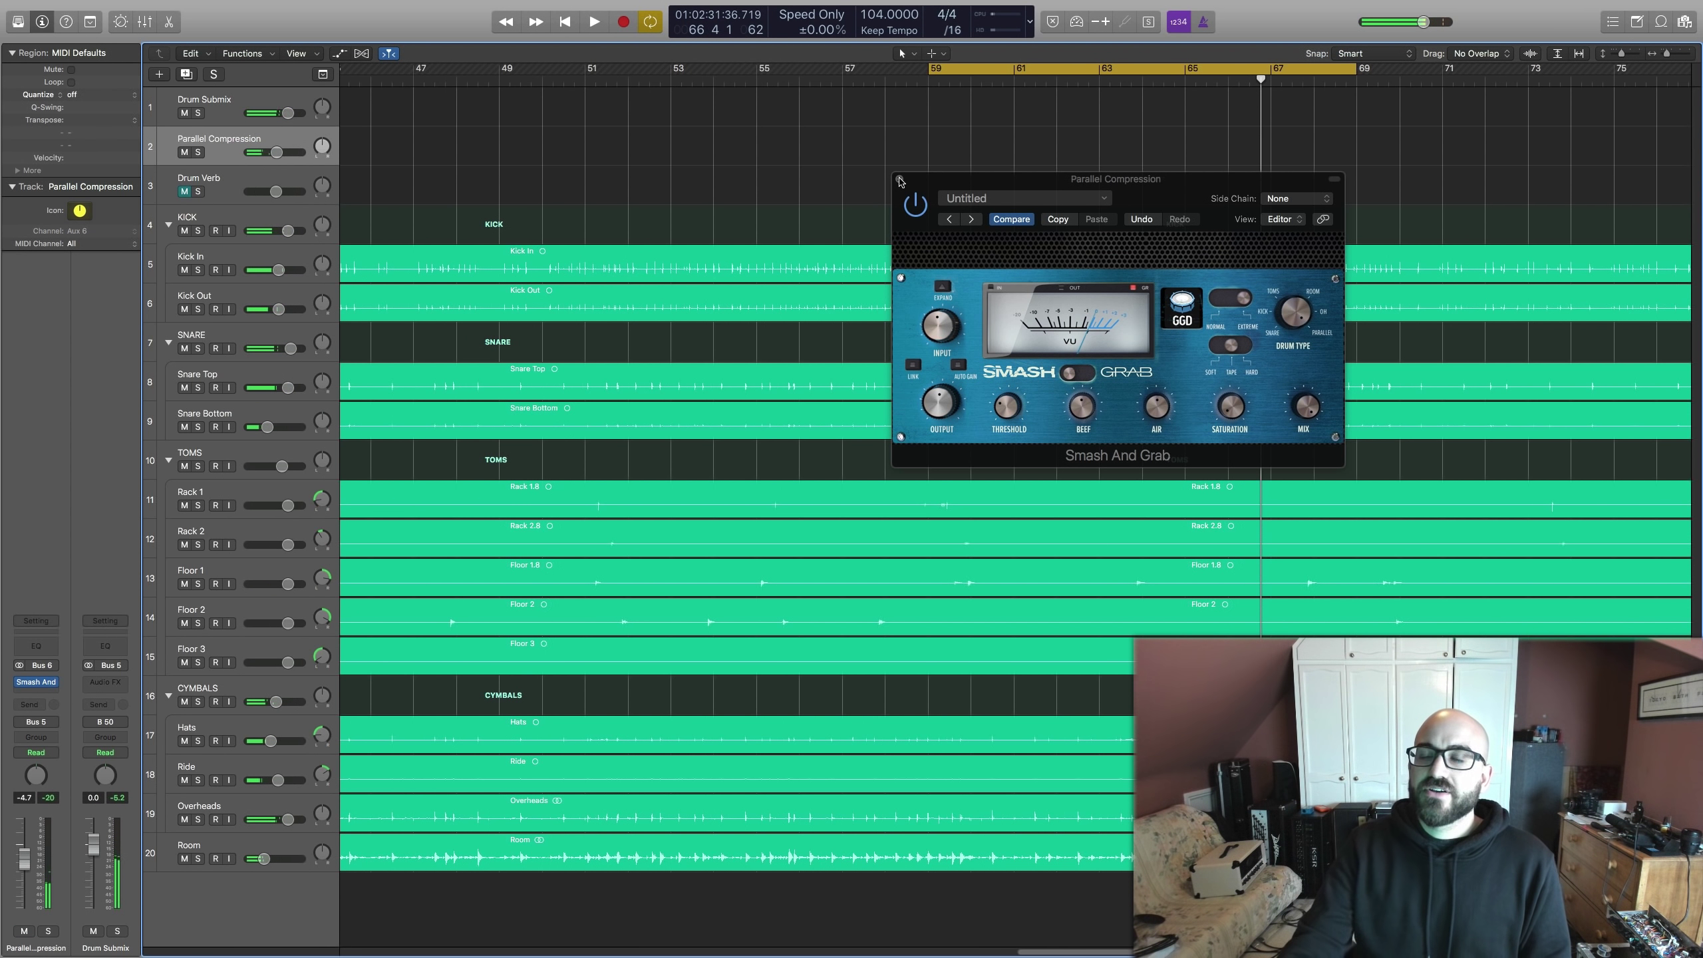
pyautogui.click(900, 180)
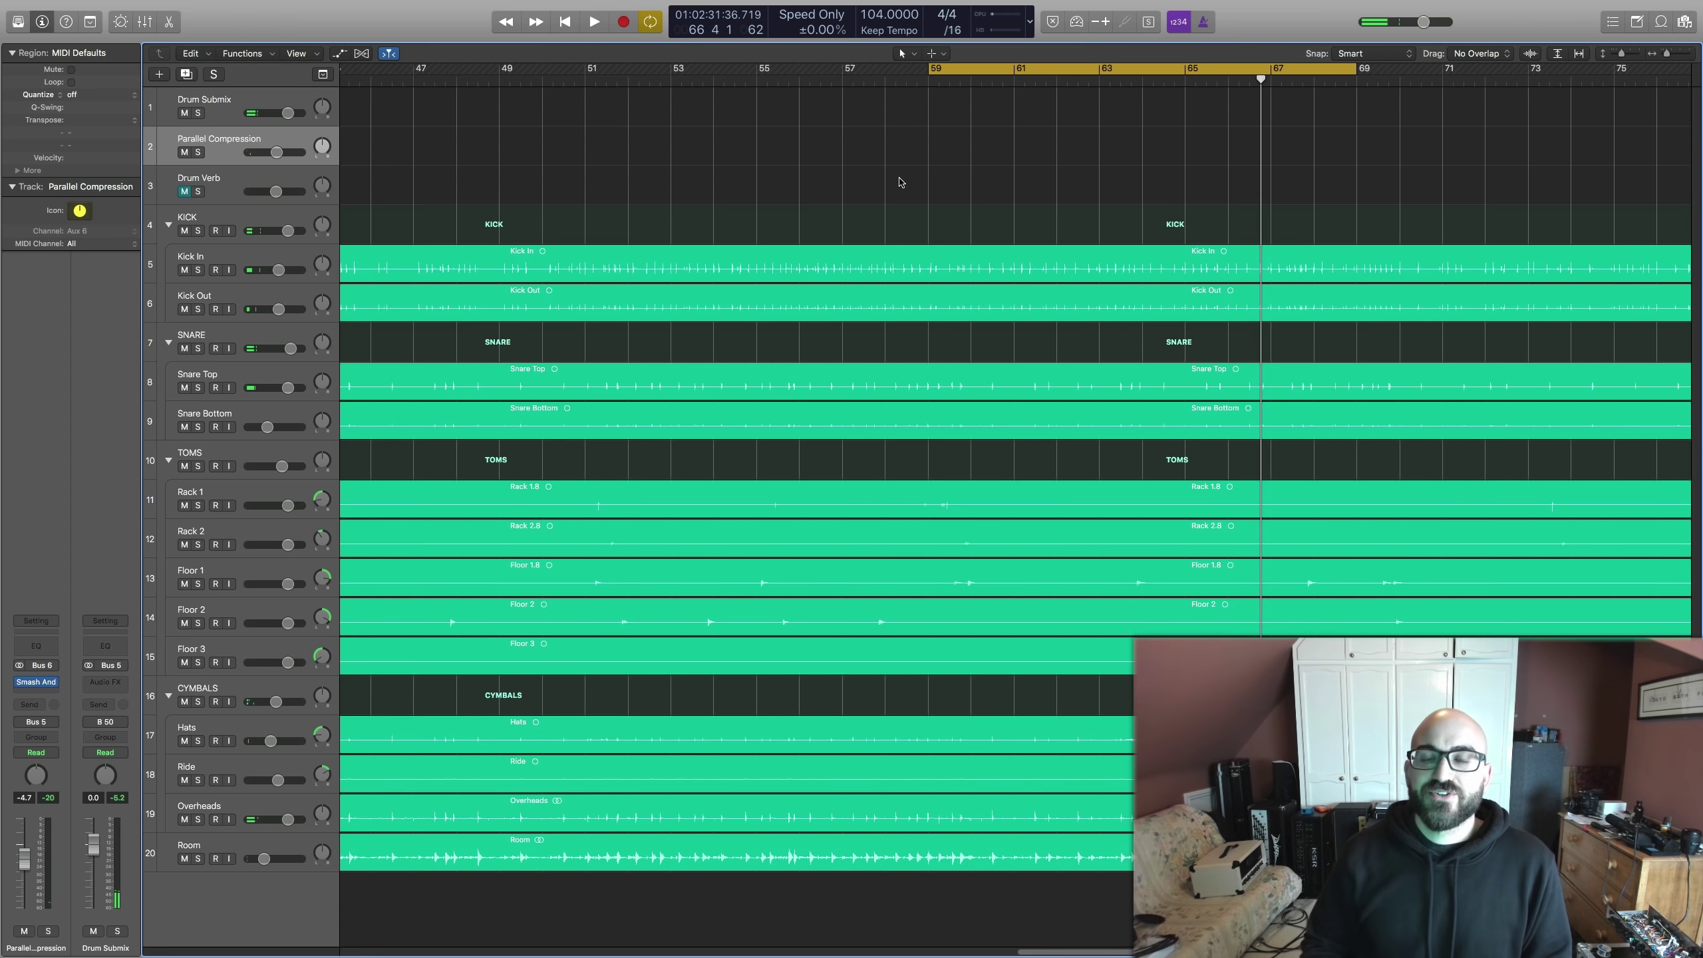